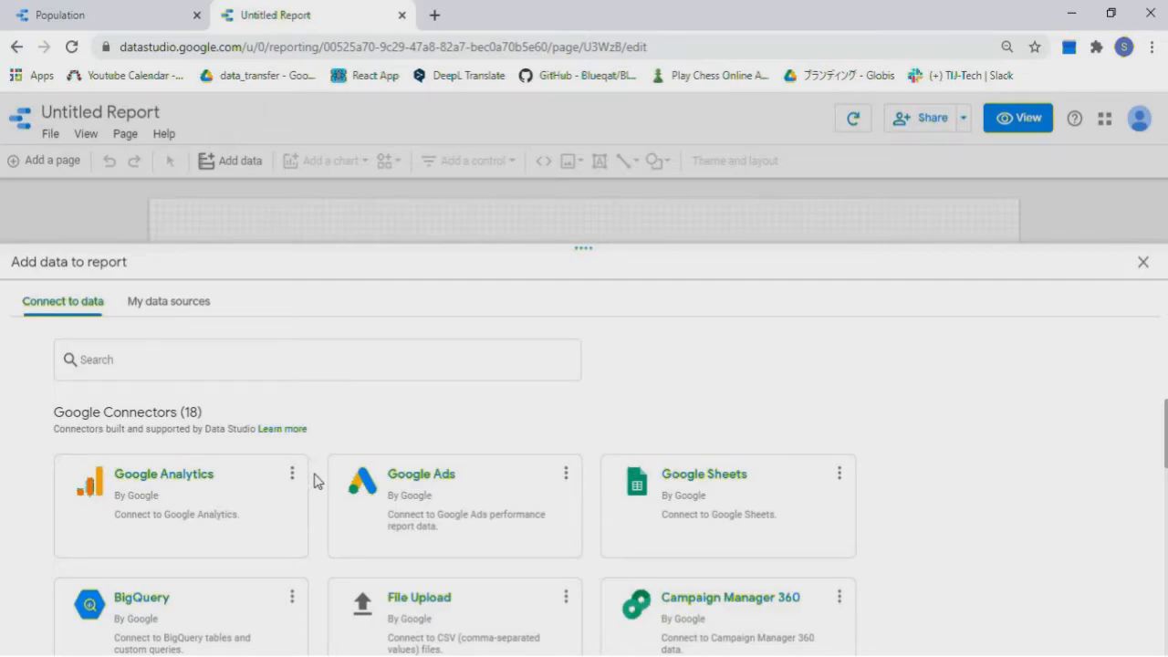
Add the [Sample] World Population Data 2005 - 2014 source from My data sources to the report
scroll(313, 481, "down", 2)
scroll(314, 481, "down", 4)
scroll(314, 481, "down", 4)
scroll(314, 481, "down", 3)
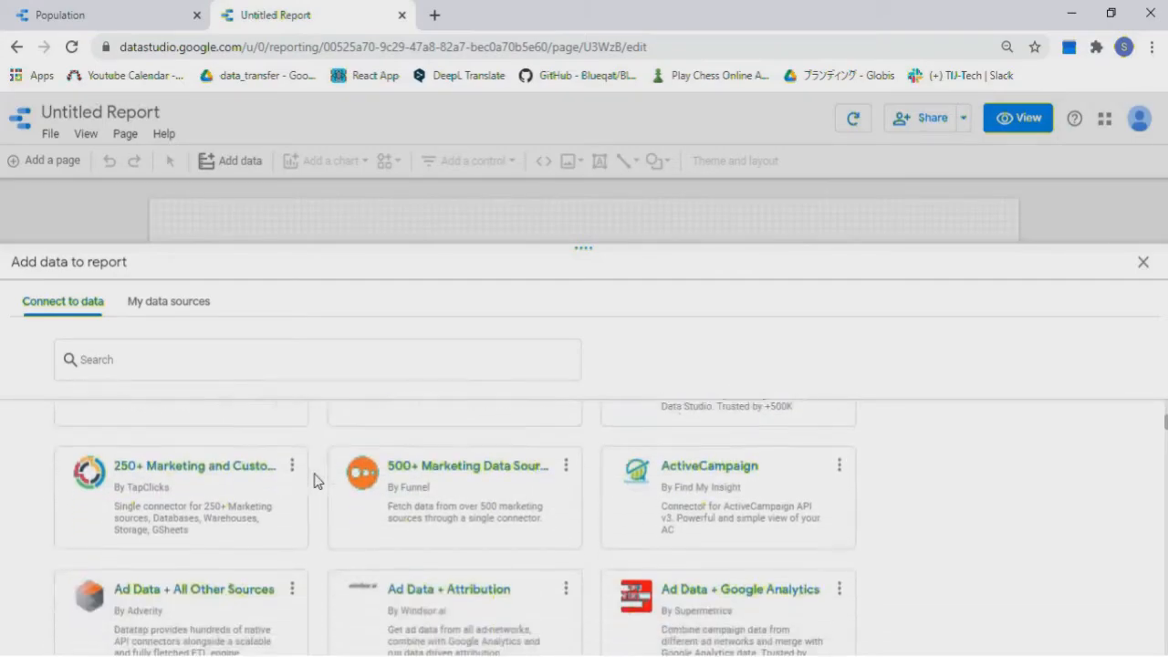
left_click(183, 310)
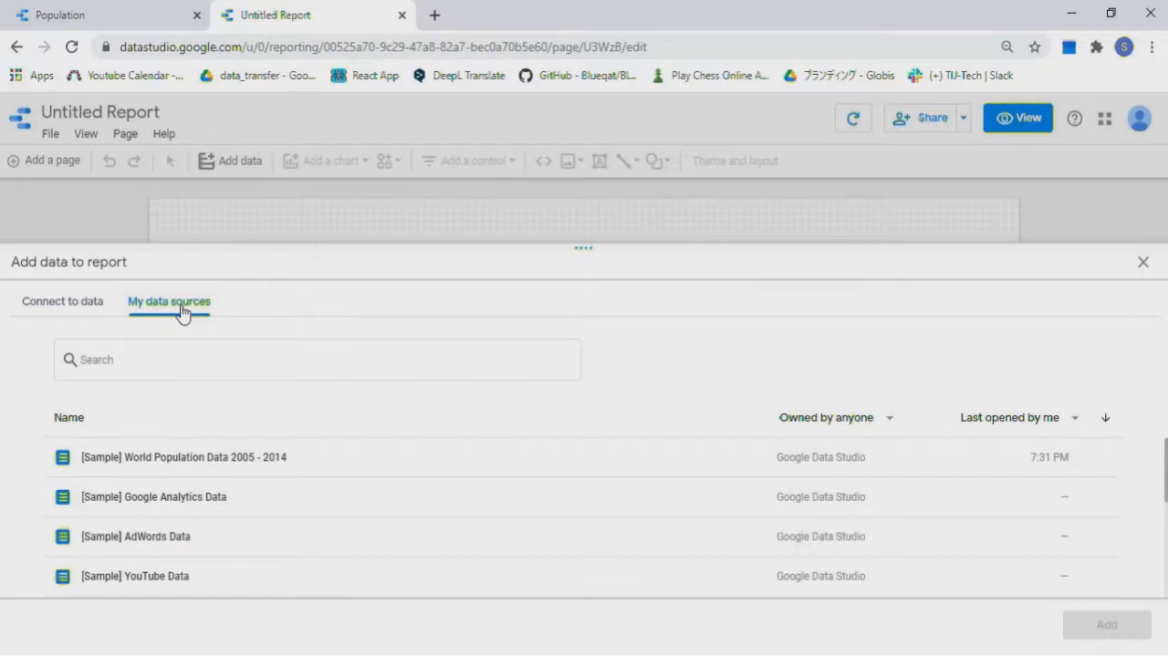
left_click(590, 469)
left_click(1115, 630)
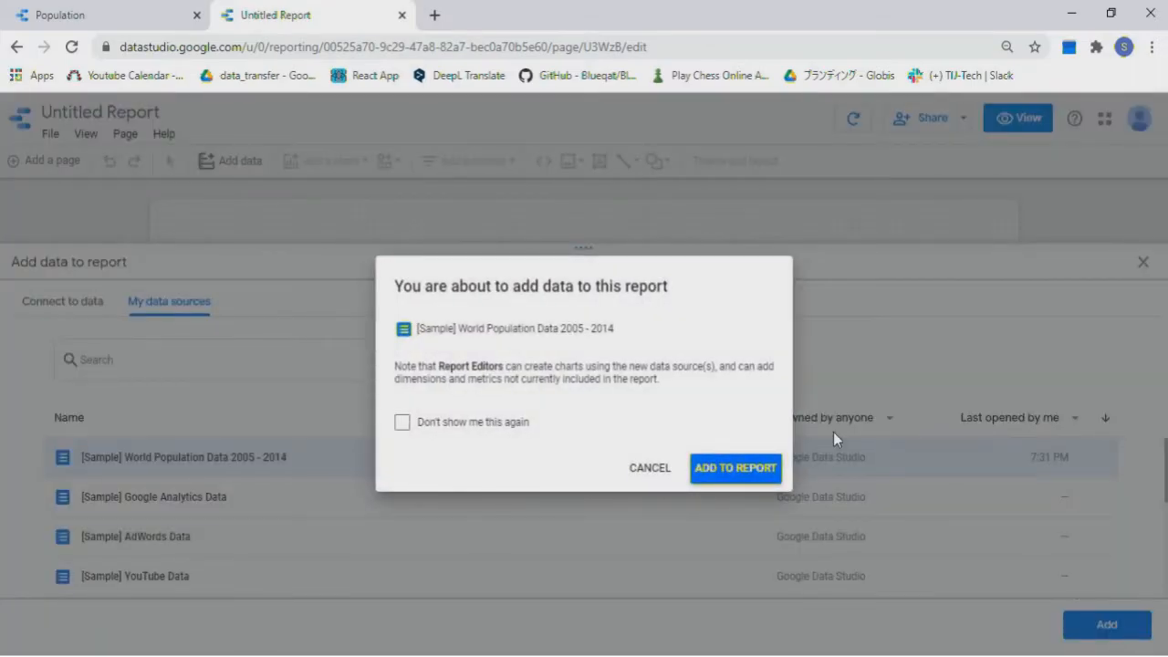
left_click(753, 472)
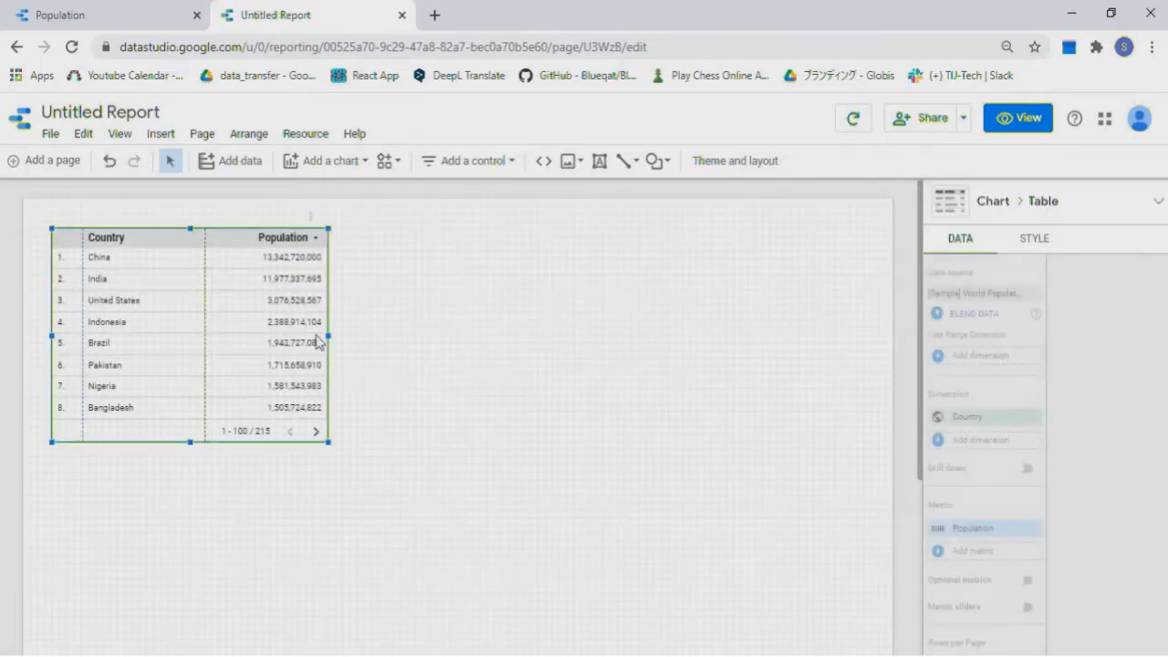
Move the country population table toward the centre and rename the report 'Population Data'
left_click_drag(195, 319, 347, 360)
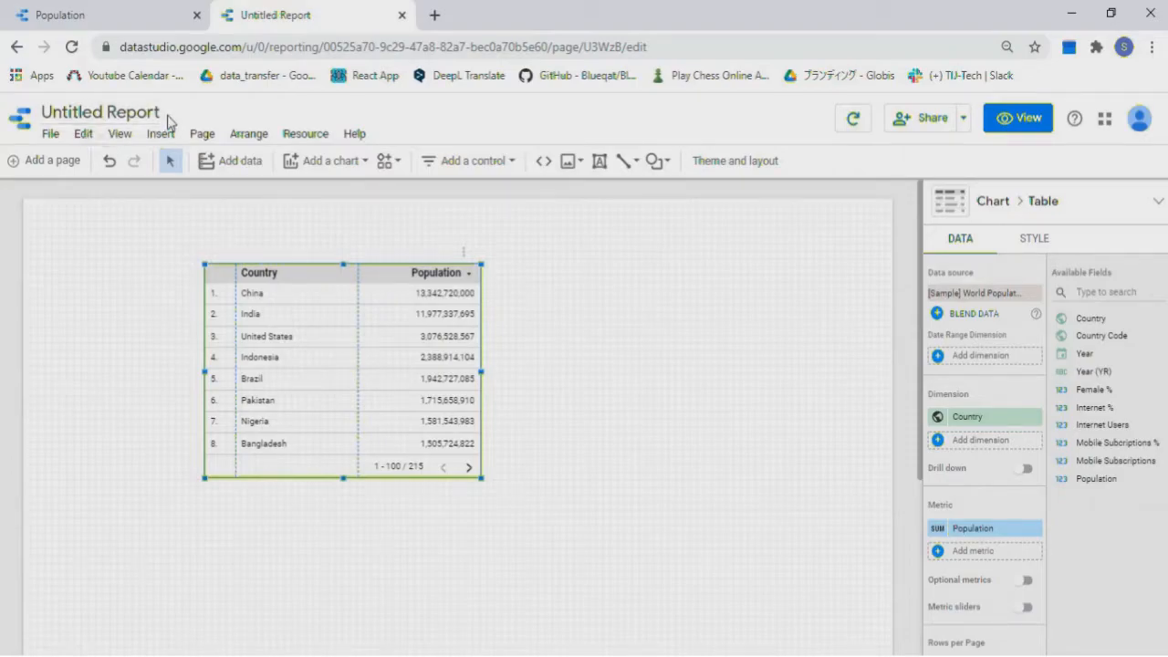
left_click(153, 112)
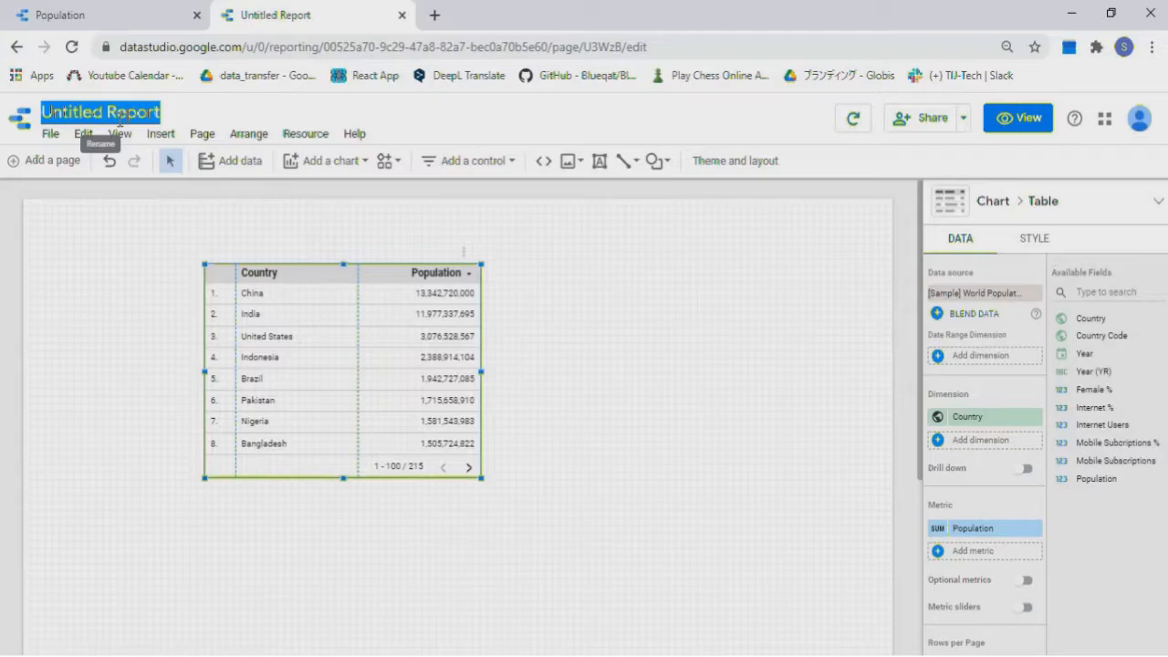
type("Popu")
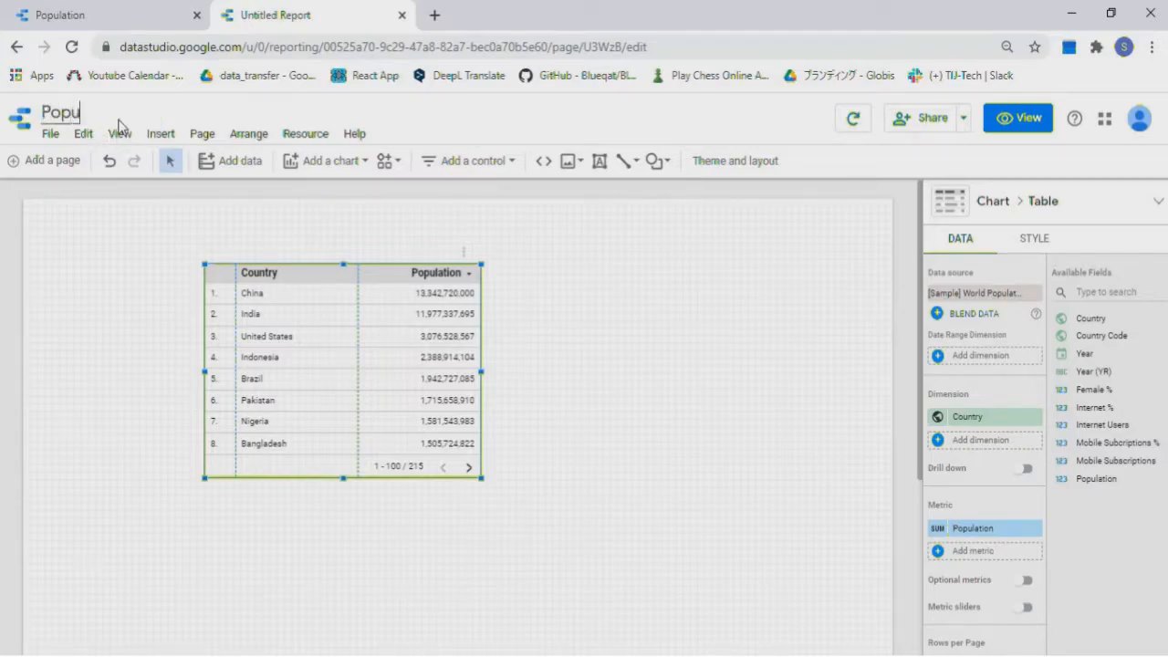
type("lation Data")
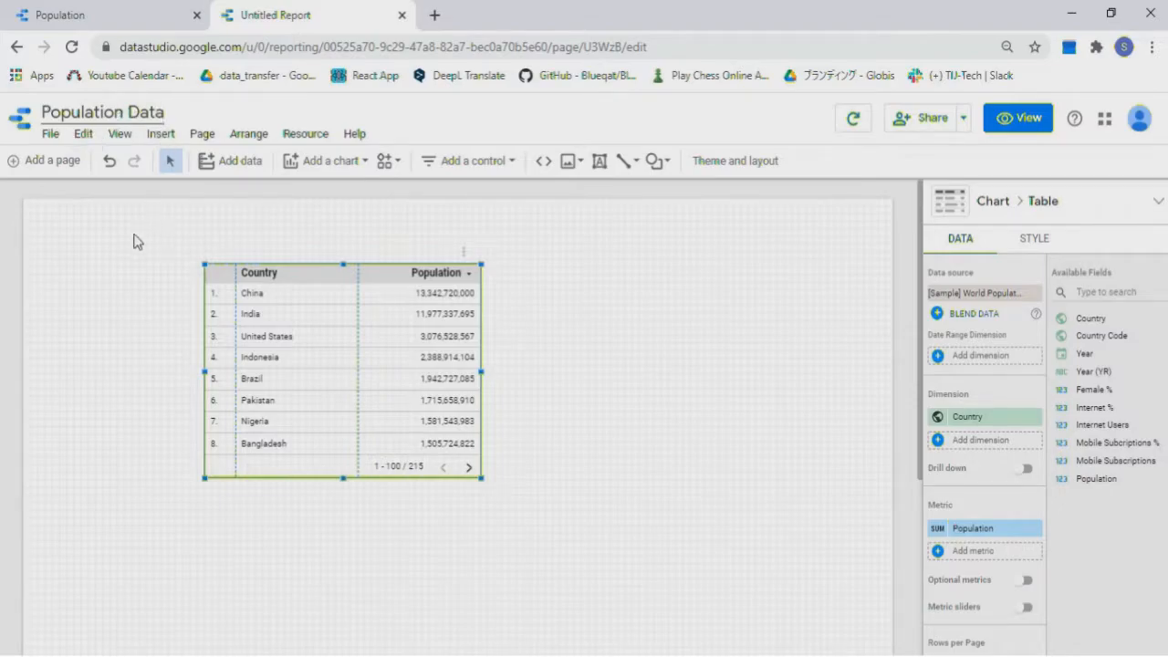
left_click(128, 267)
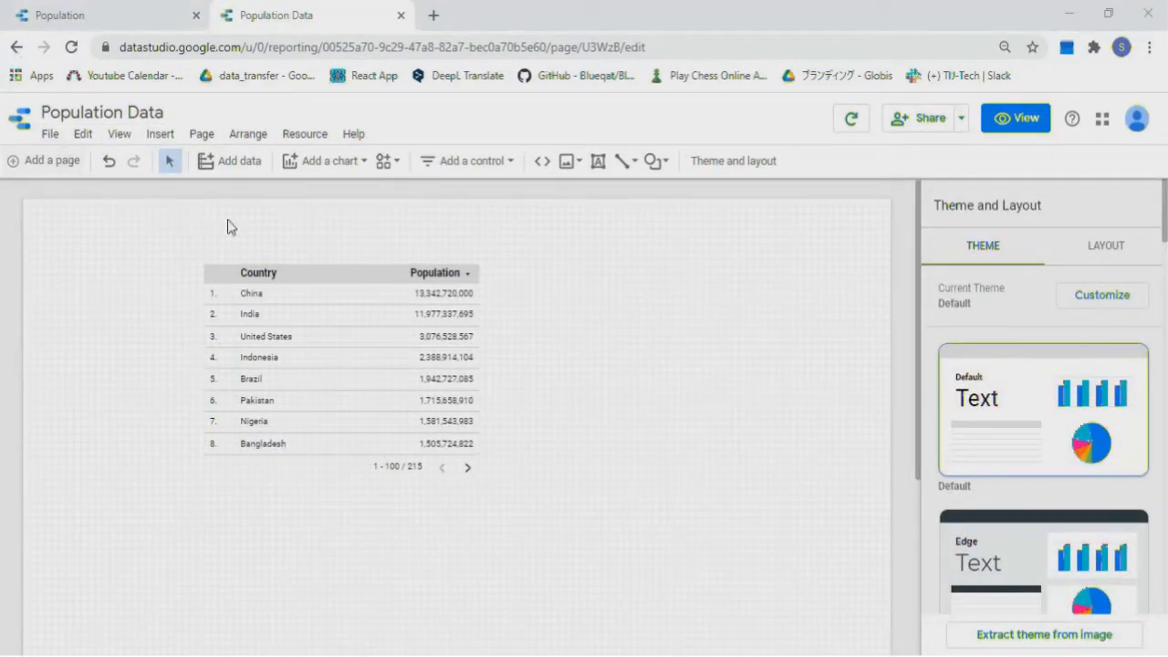
Draw a dark grey rectangle banner across the top and add a 'World Population Data' text box on it
left_click(656, 162)
left_click(686, 194)
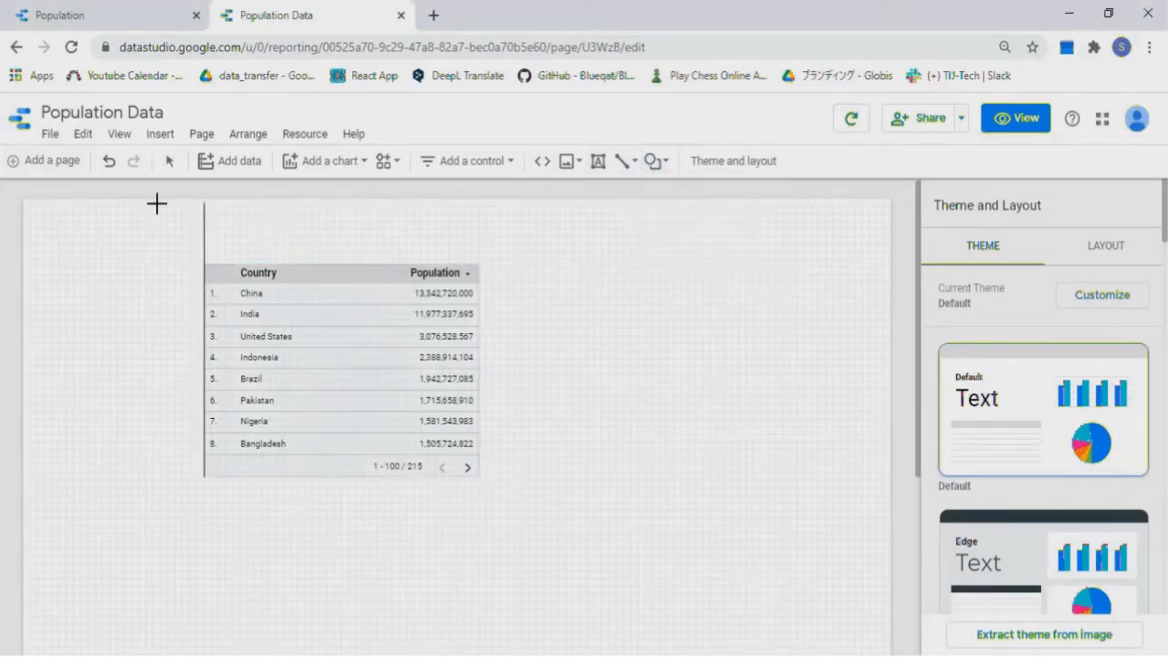
mouse_move(23, 199)
left_mouse_down()
mouse_move(224, 264)
mouse_move(503, 256)
mouse_move(861, 222)
mouse_move(893, 252)
left_mouse_up()
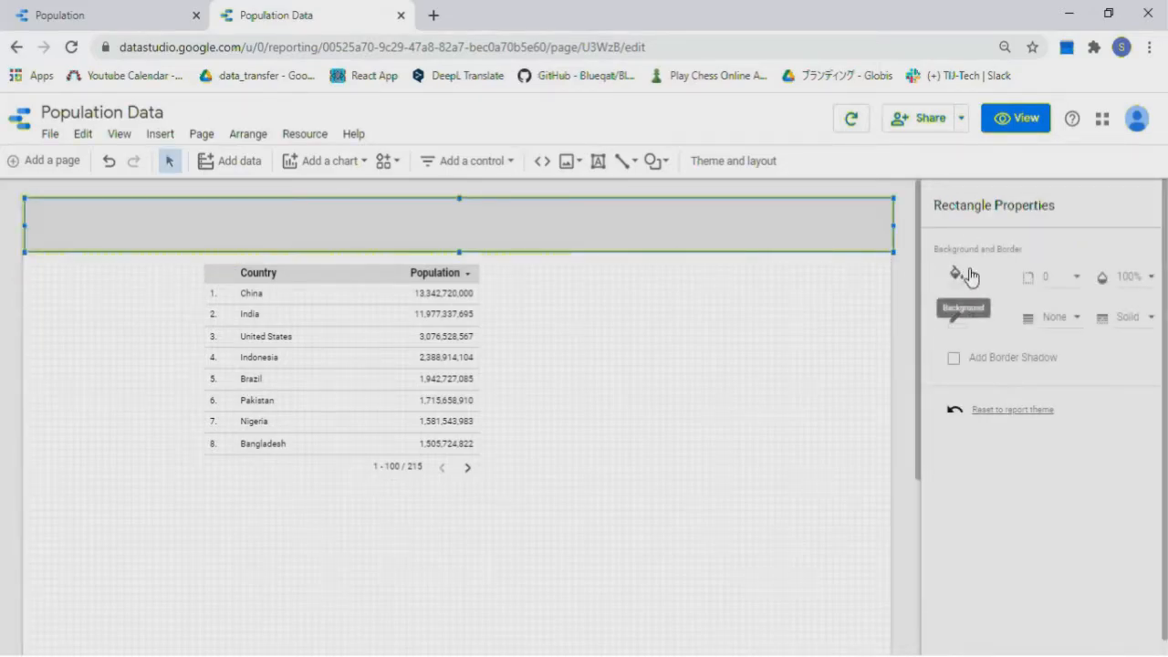
left_click(973, 276)
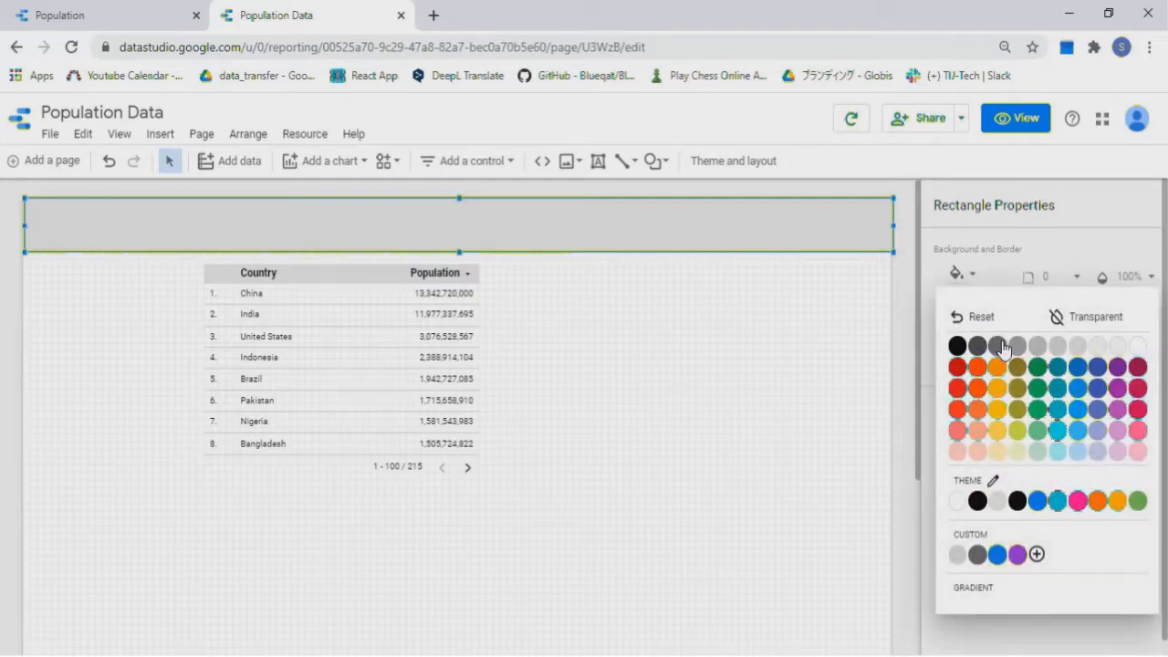
left_click(998, 346)
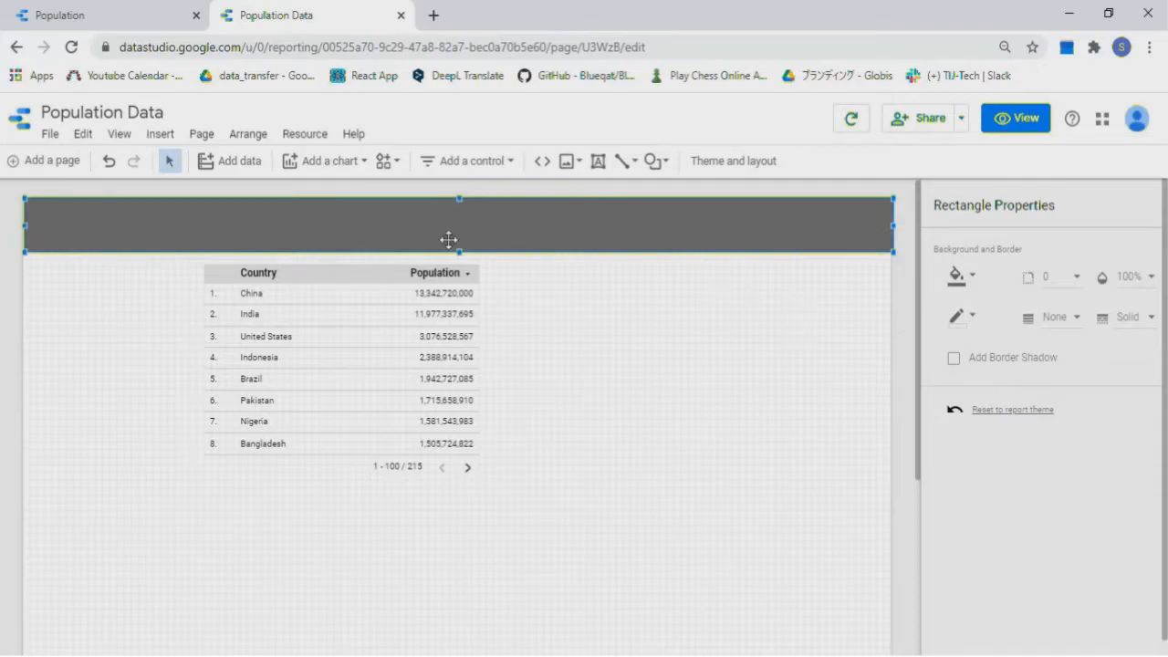
left_click(599, 163)
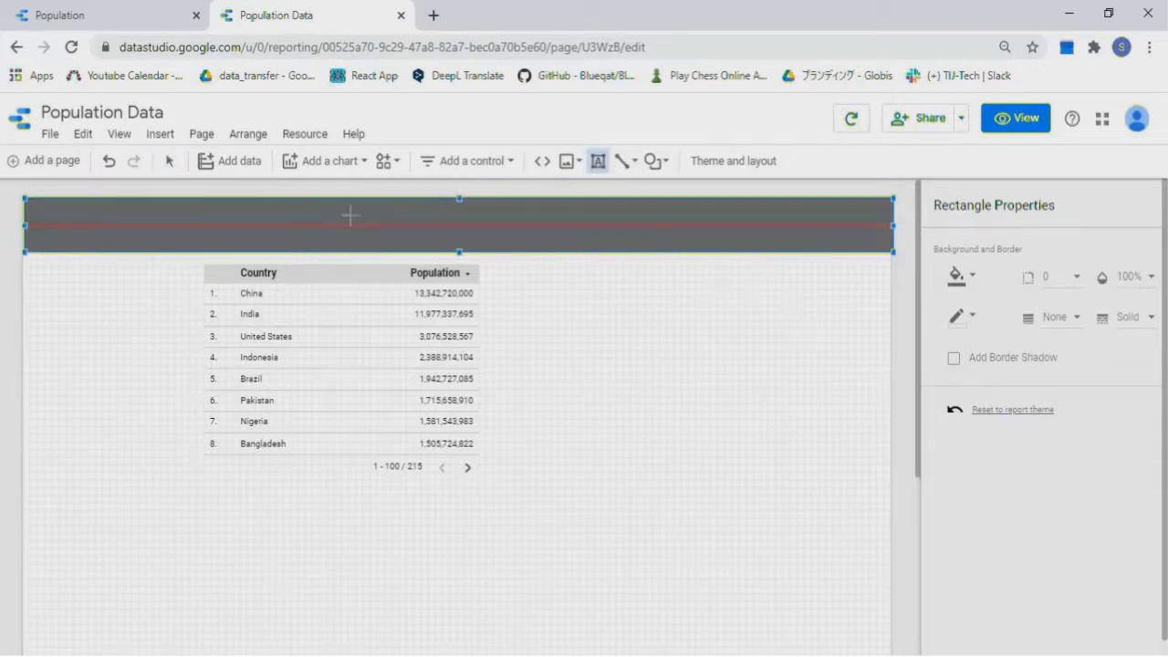
left_click_drag(144, 209, 413, 237)
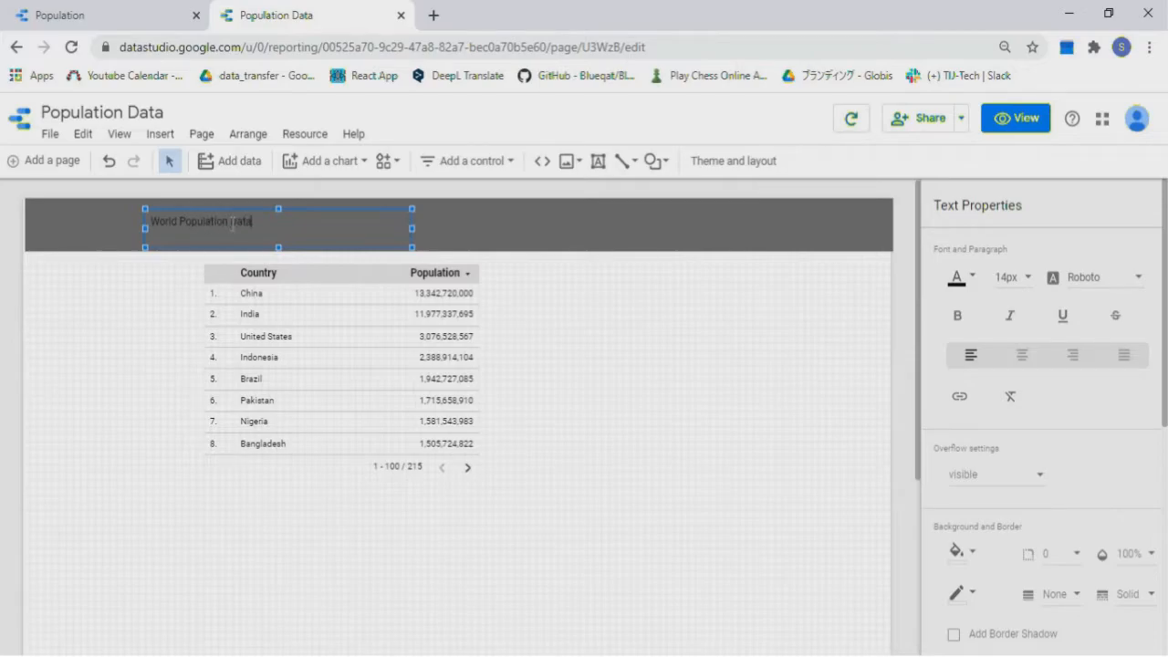
Style the title 28px white at the banner's left edge, and shift the table to the right side
left_click_drag(262, 223, 132, 215)
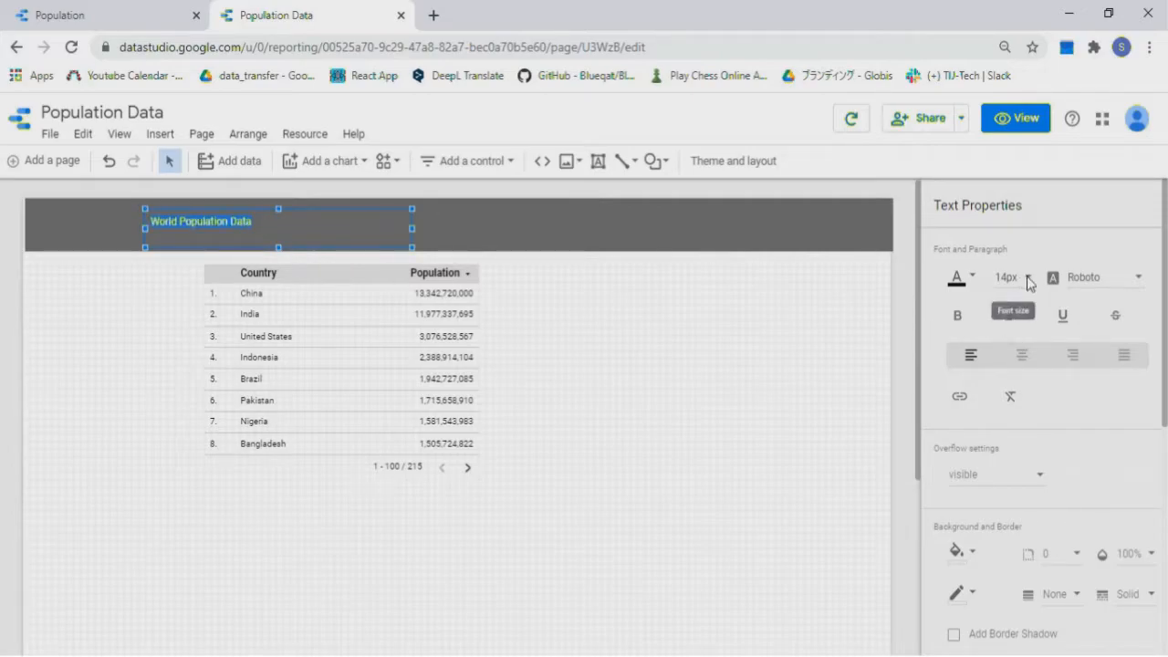
left_click(1028, 280)
scroll(1033, 343, "down", 3)
left_click(1032, 341)
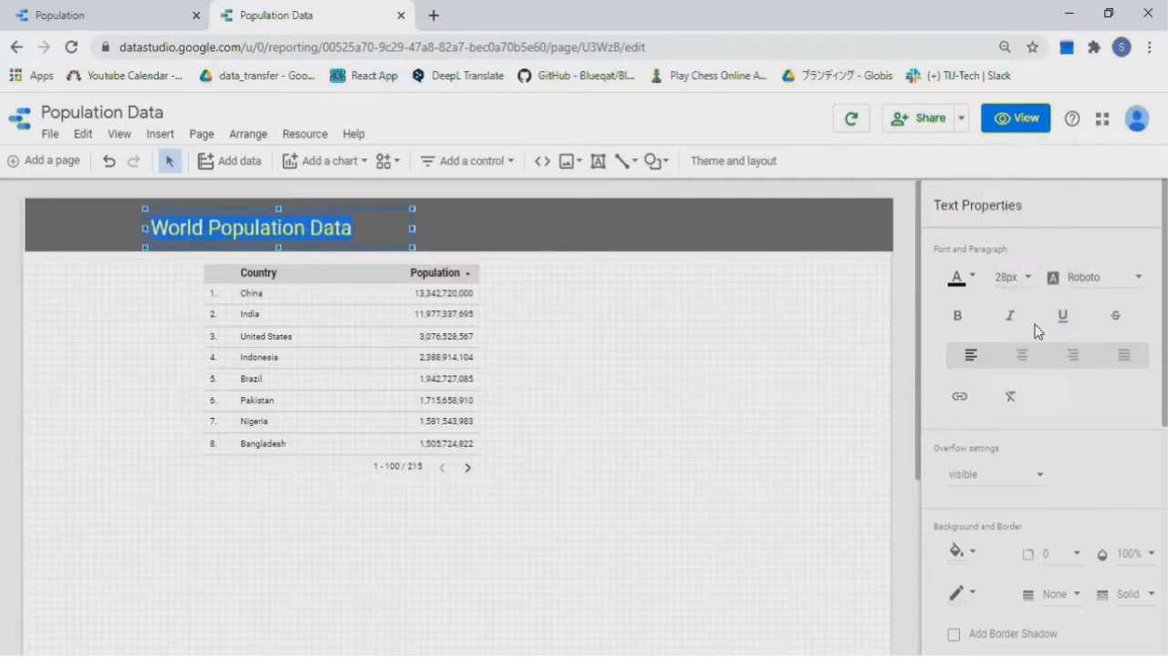
left_click(973, 282)
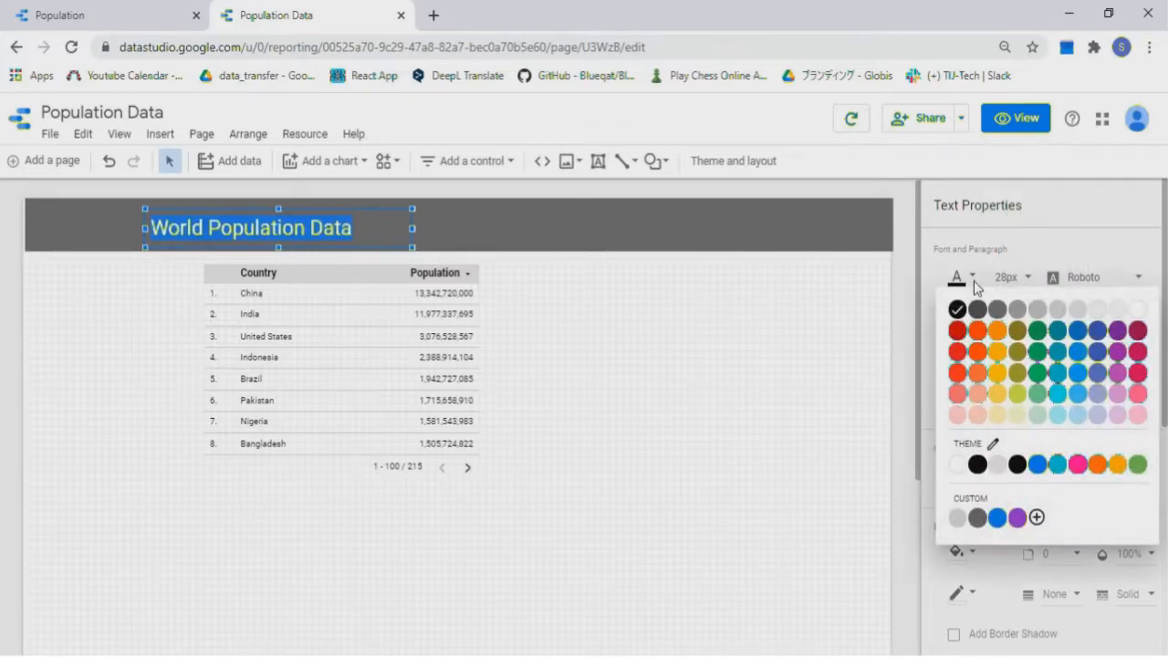
left_click(958, 466)
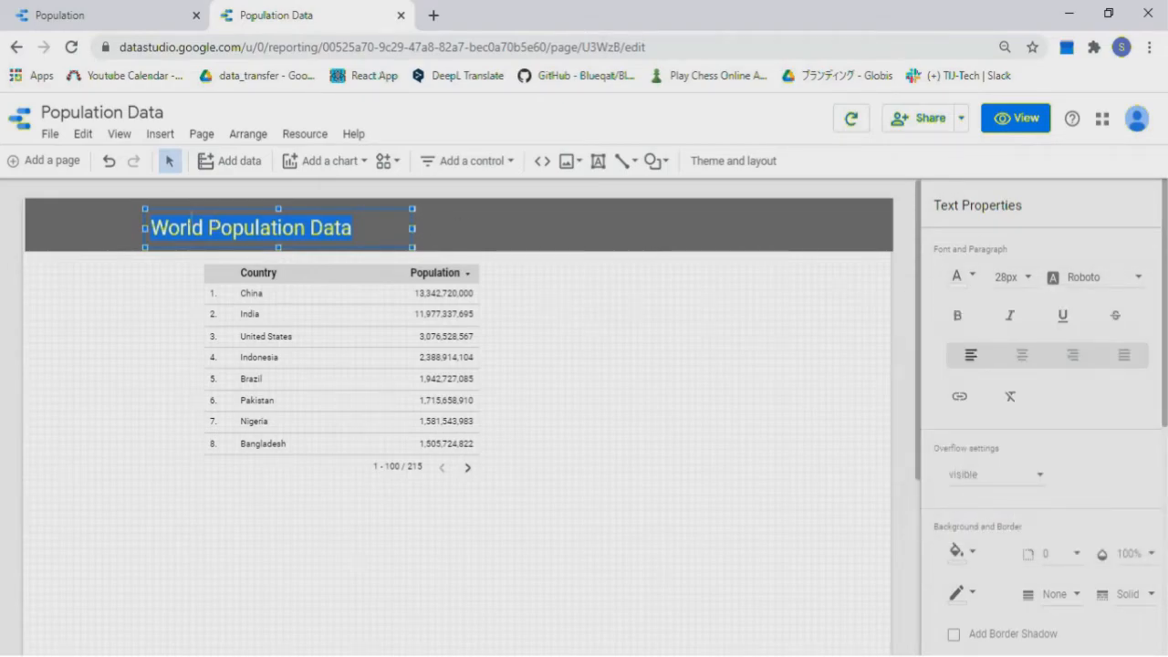
left_click_drag(144, 222, 24, 215)
left_click(689, 331)
left_click_drag(386, 310, 746, 372)
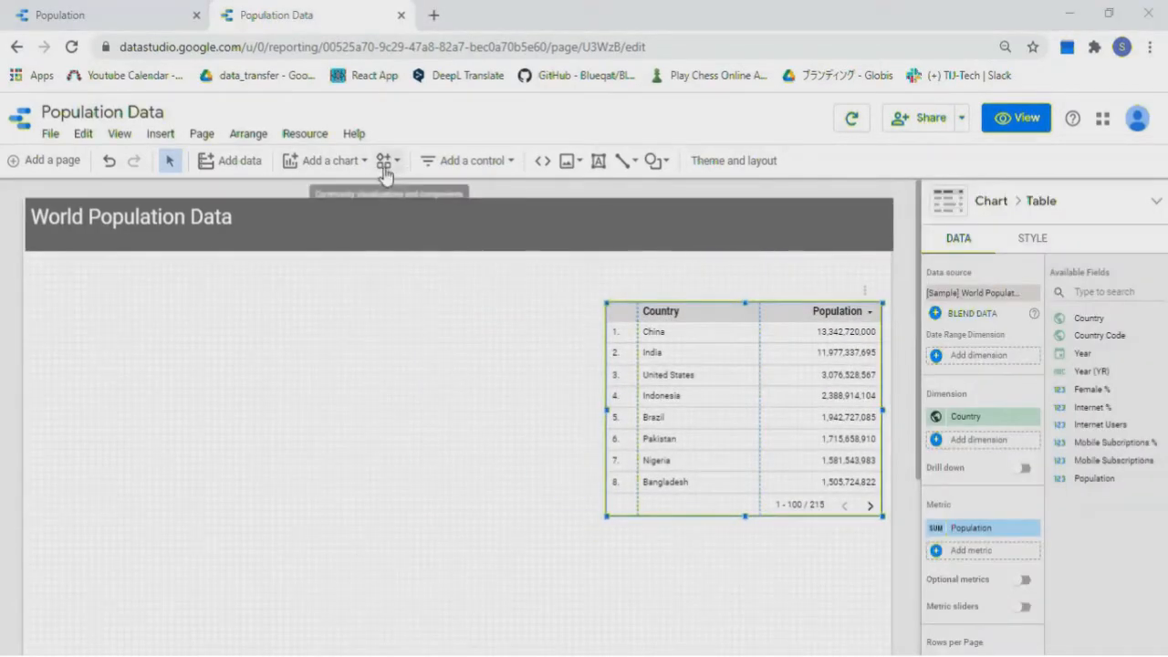
Add a total Population scorecard below the header at left, widened to fit its number
left_click(365, 165)
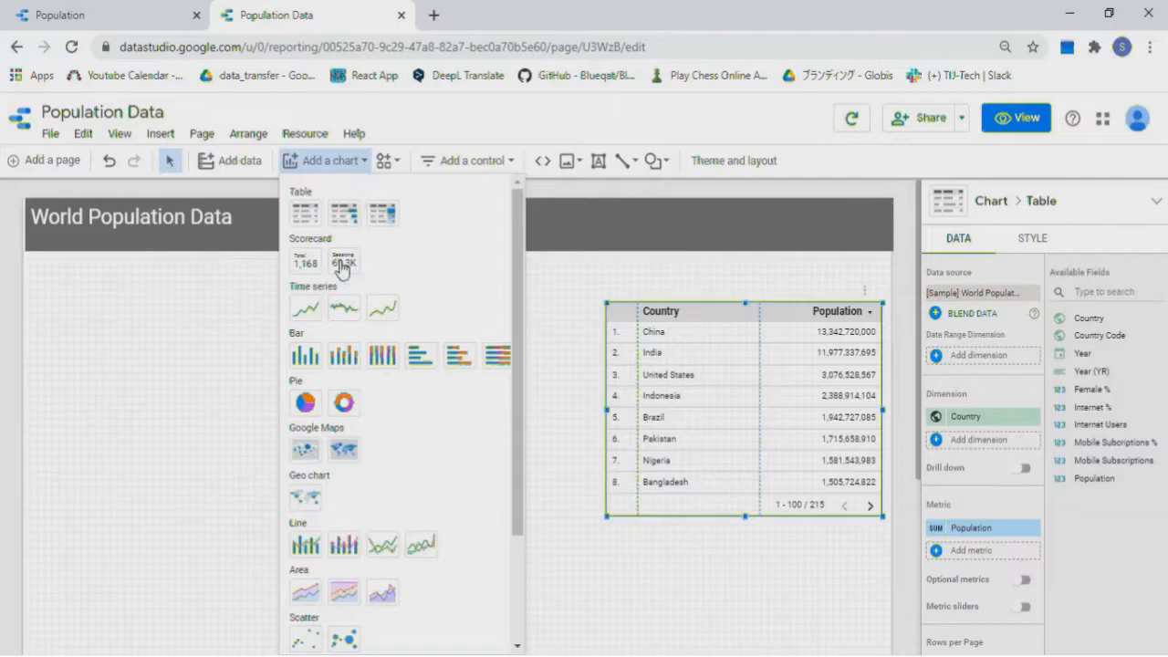
left_click(306, 261)
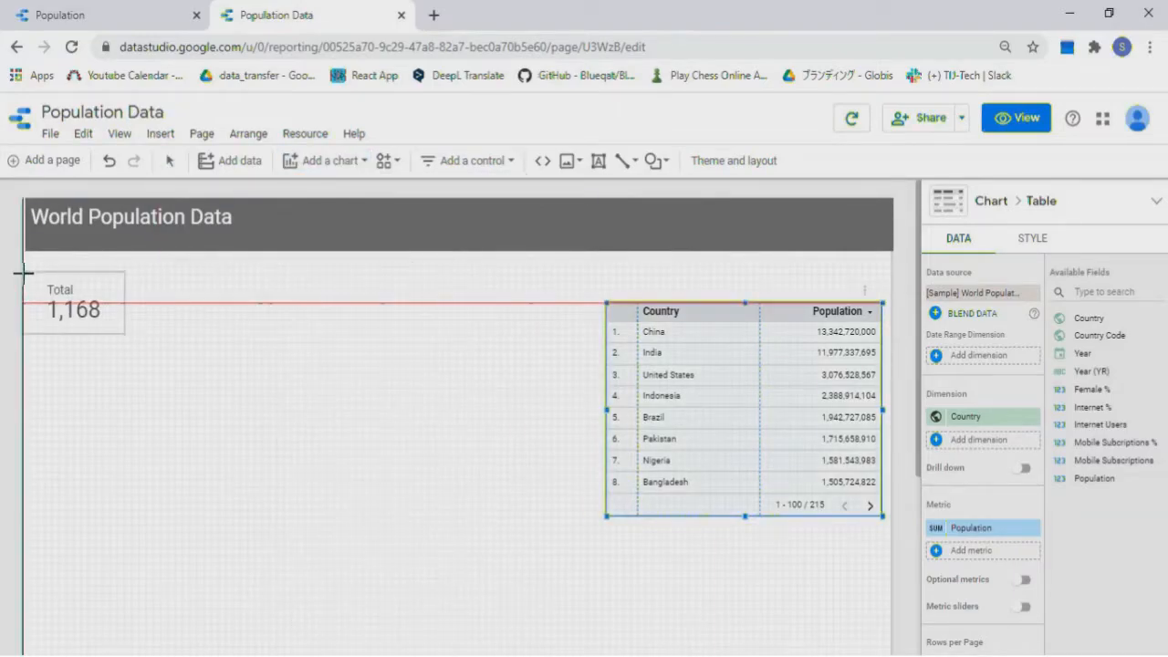
left_click(28, 272)
left_click_drag(133, 304, 194, 306)
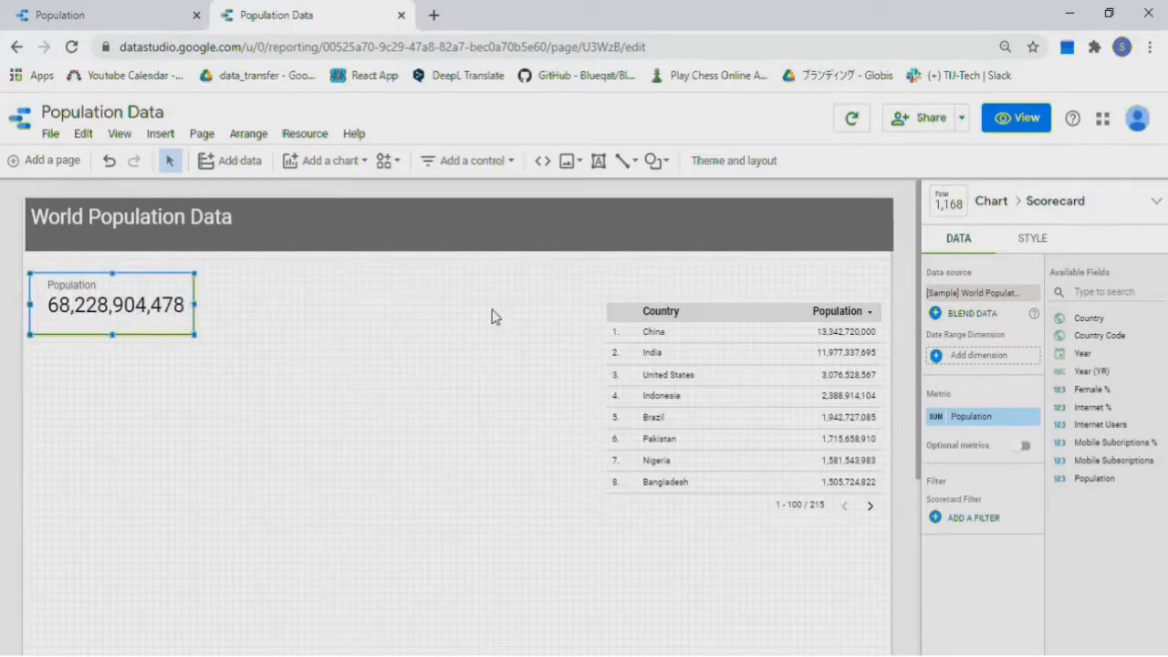
Give the Population scorecard a grey border
left_click(1034, 238)
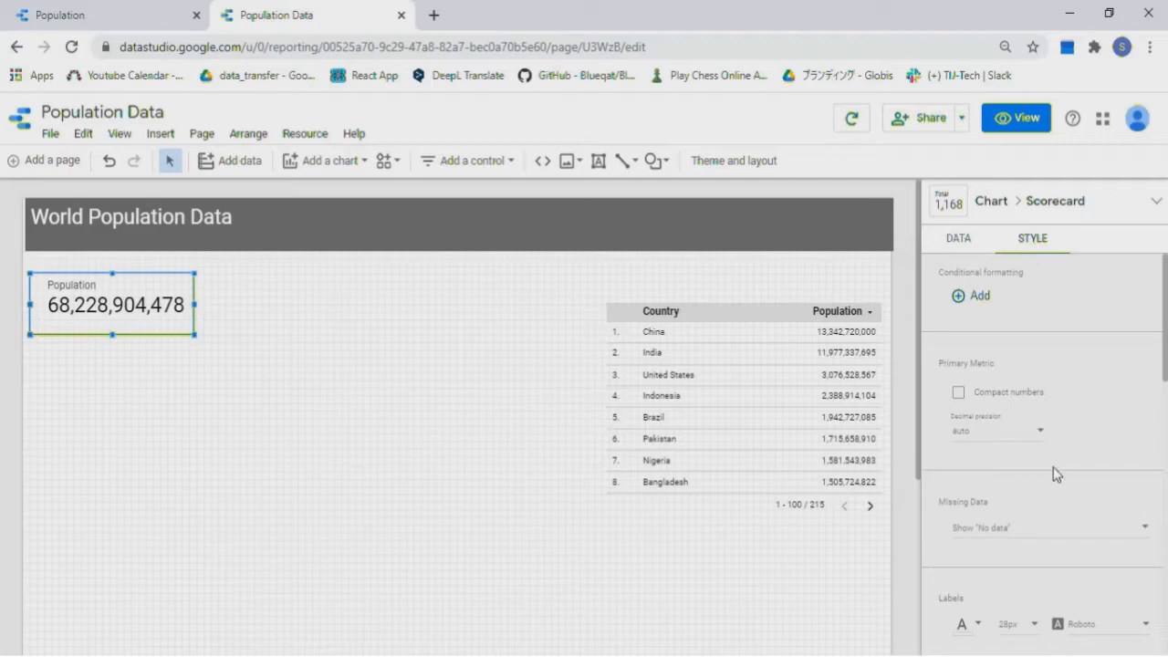
scroll(1054, 473, "down", 2)
scroll(1054, 472, "down", 3)
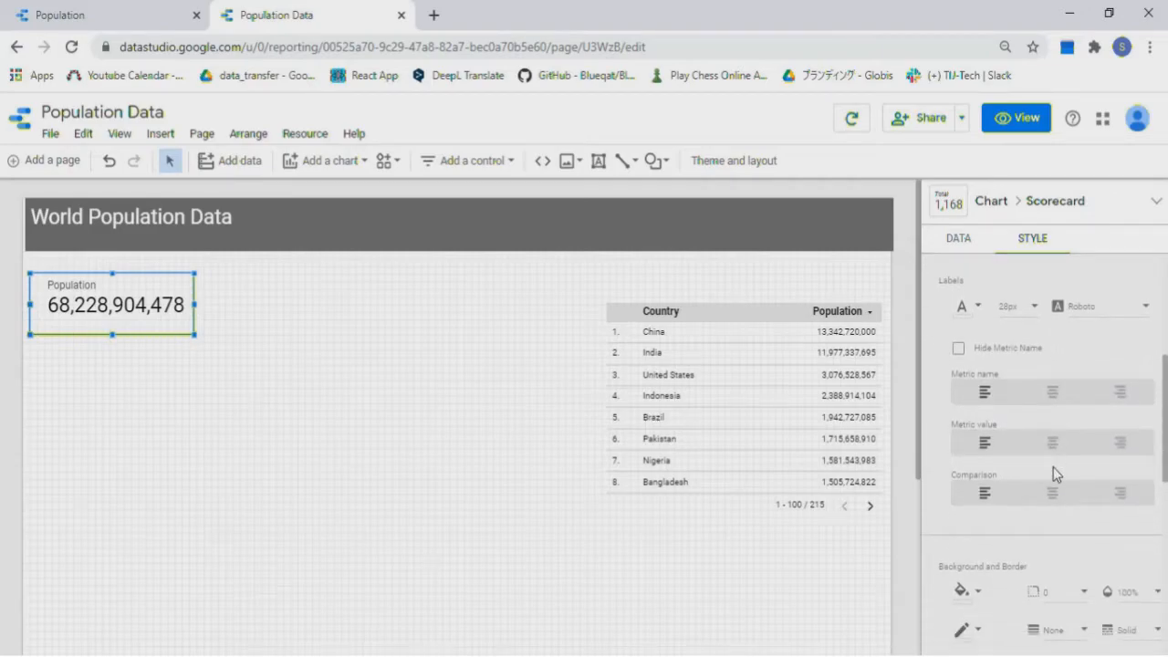
scroll(1054, 473, "down", 5)
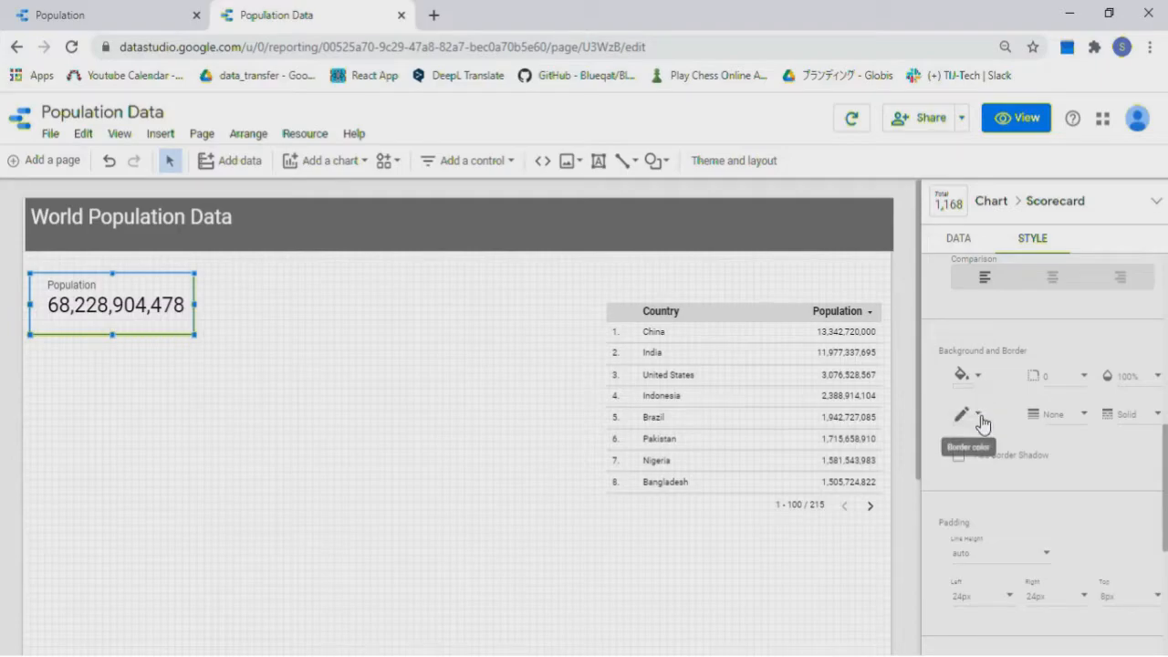
left_click(979, 415)
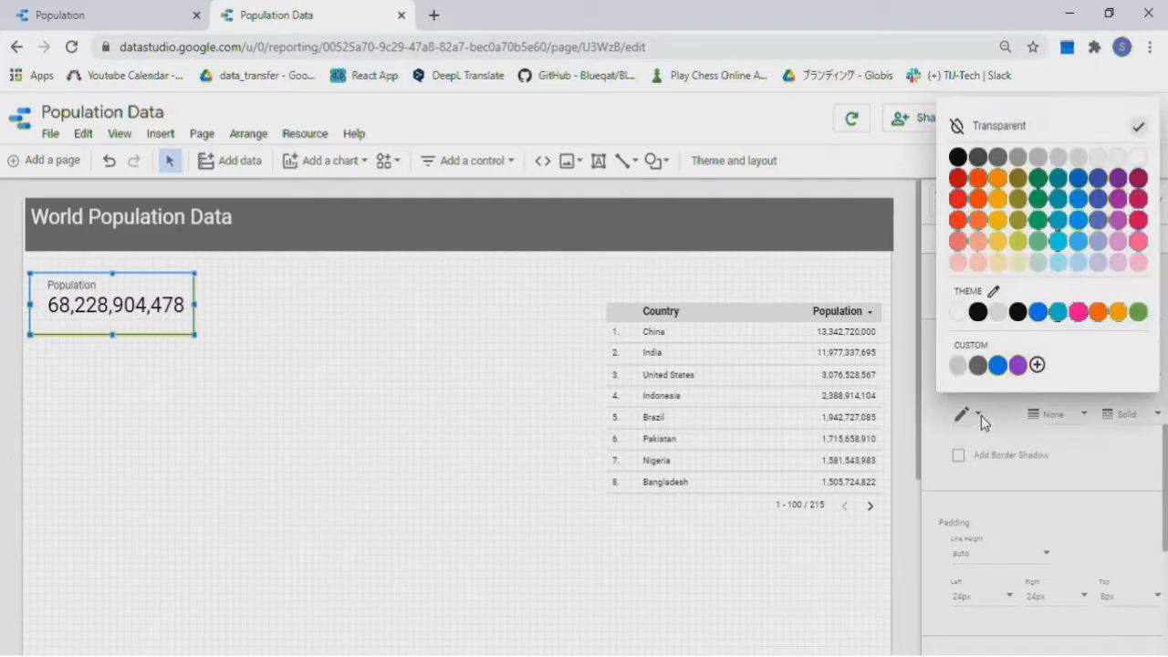
left_click(1005, 163)
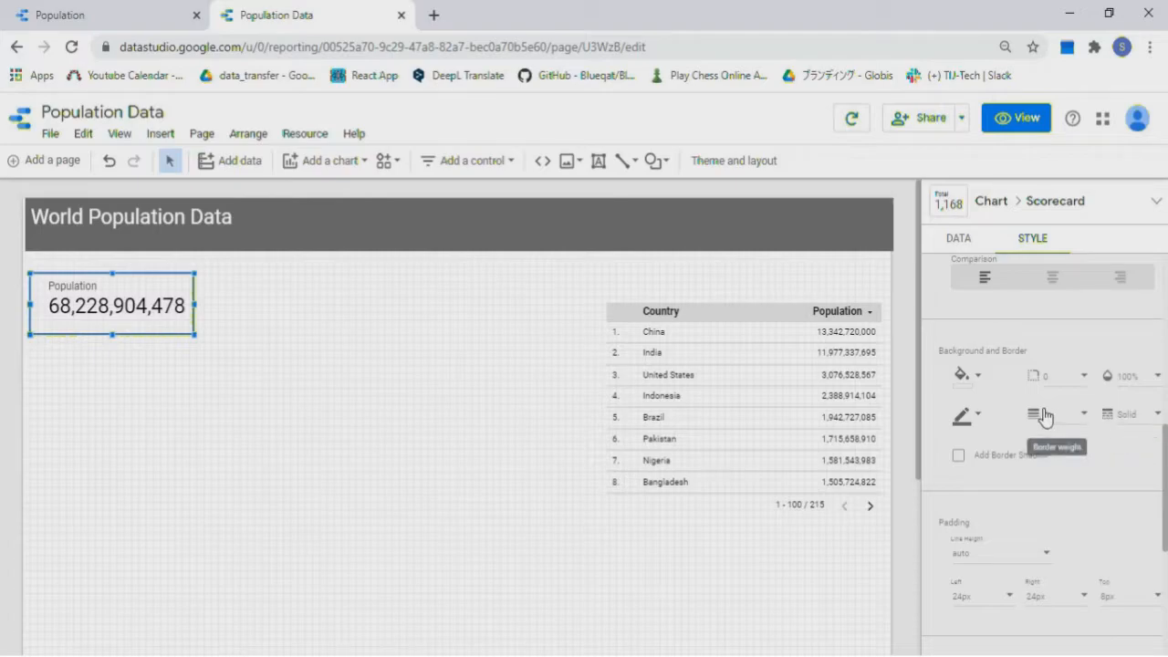
left_click(301, 283)
left_click(160, 303)
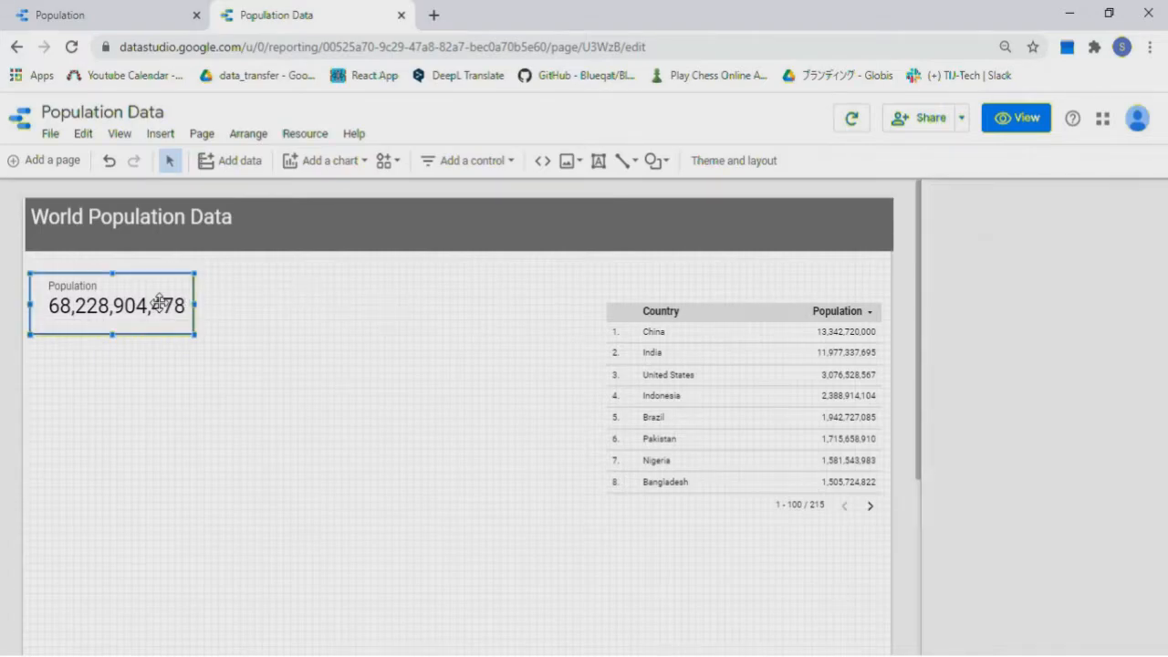
Duplicate the Population scorecard beside it, switch the copy to Female %, and narrow it
right_click(178, 312)
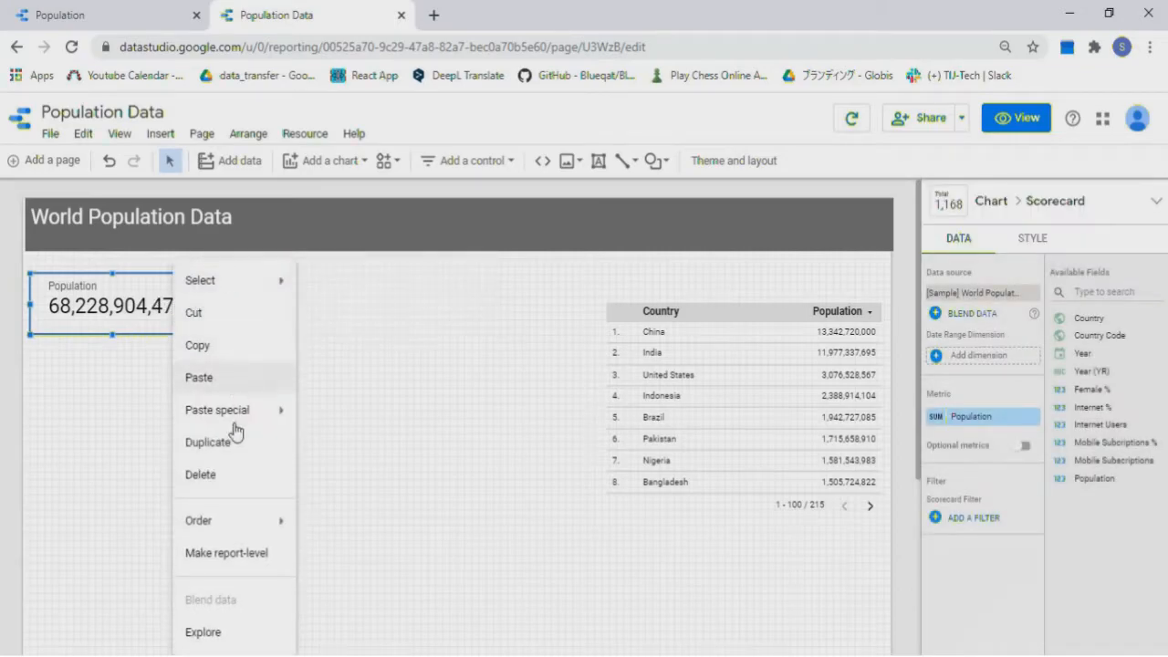
left_click(231, 451)
left_click_drag(166, 330, 325, 312)
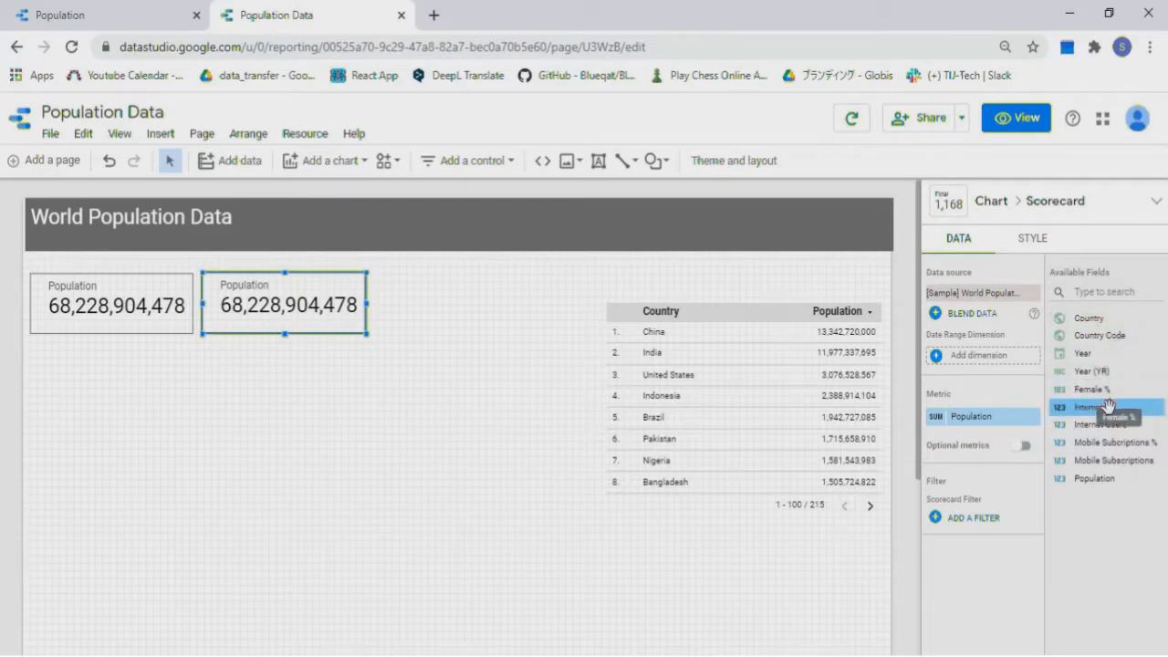
left_click_drag(1095, 389, 995, 429)
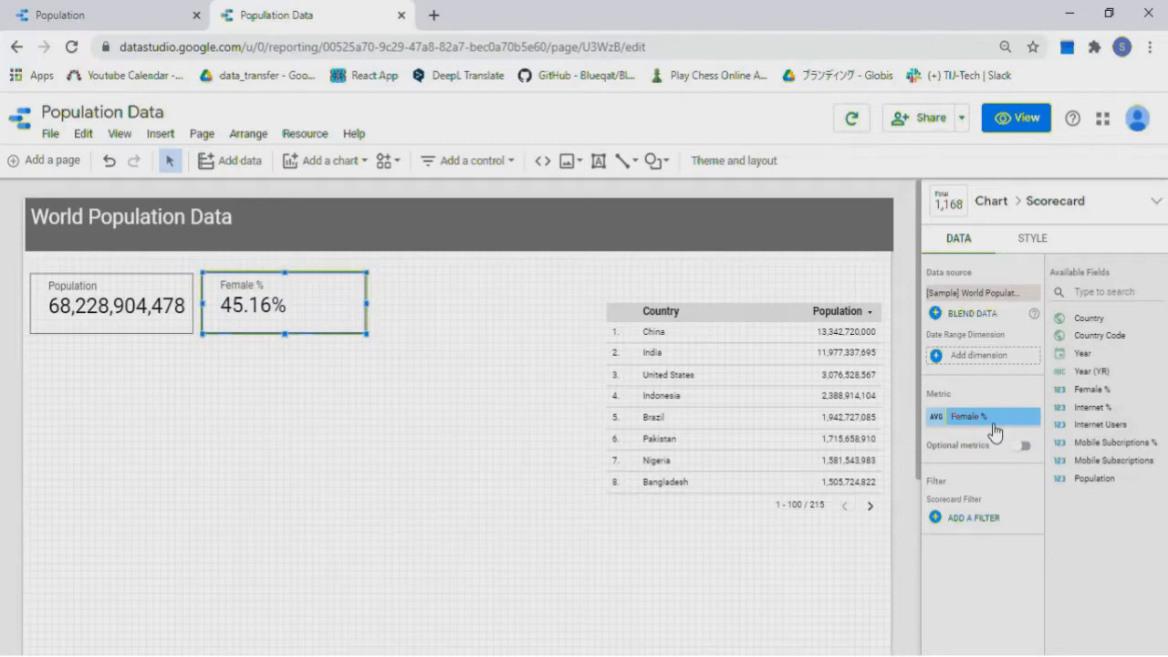
left_click_drag(366, 303, 306, 304)
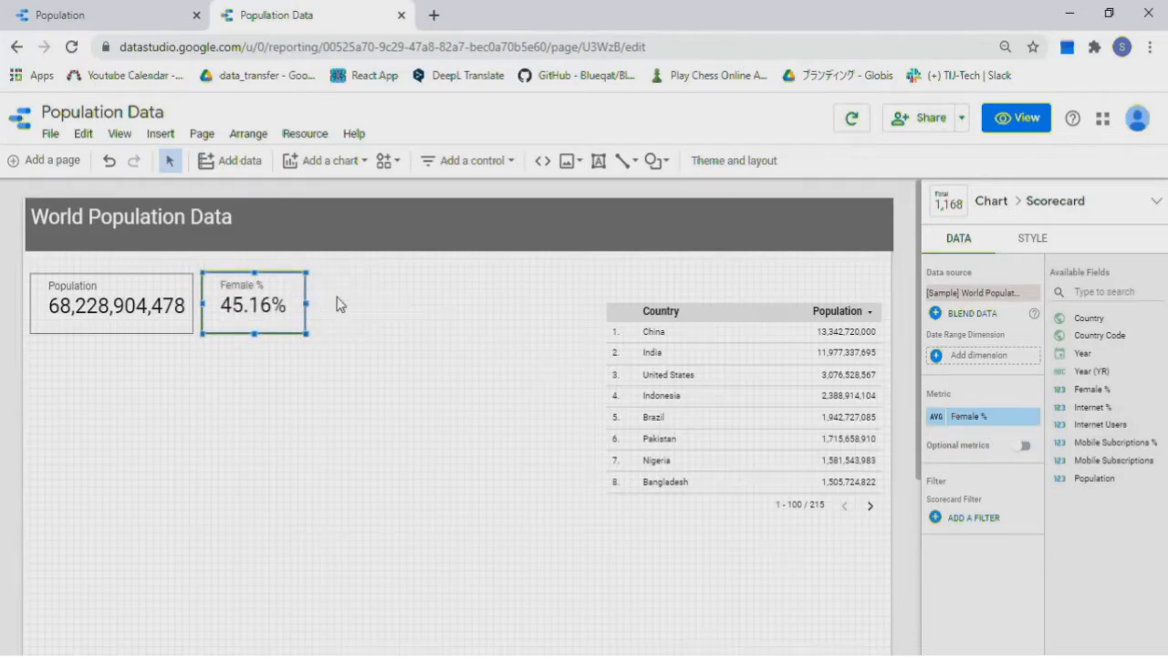
Duplicate the Female % scorecard to its right as a widened Internet Users scorecard
right_click(297, 298)
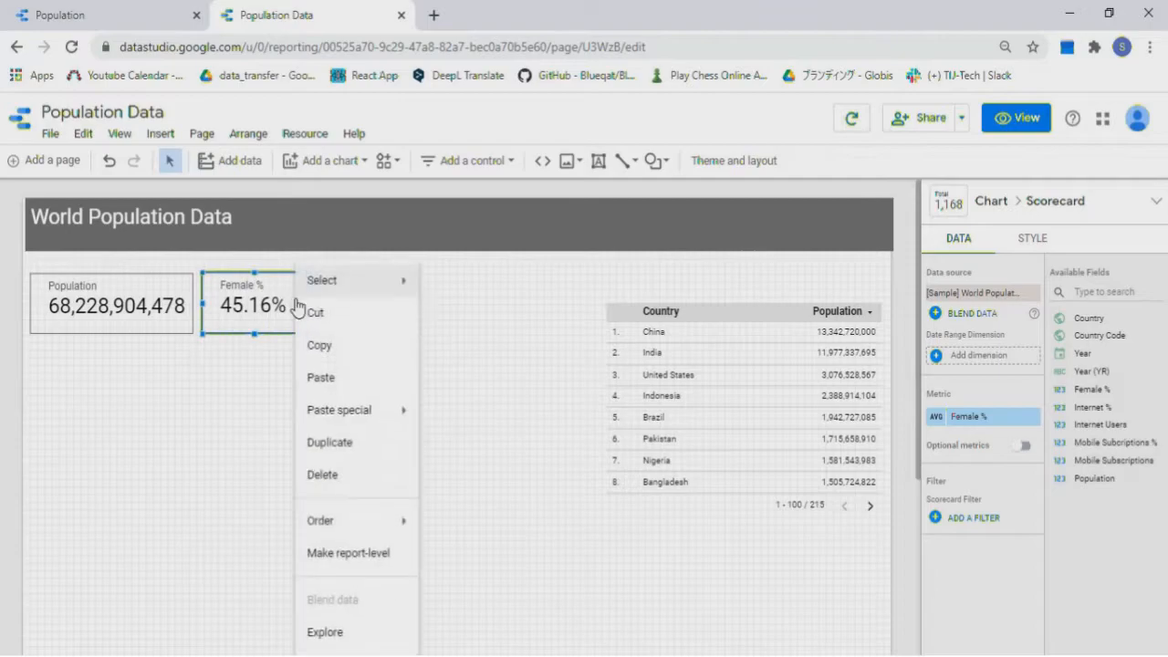
left_click(359, 459)
left_click_drag(300, 353, 384, 321)
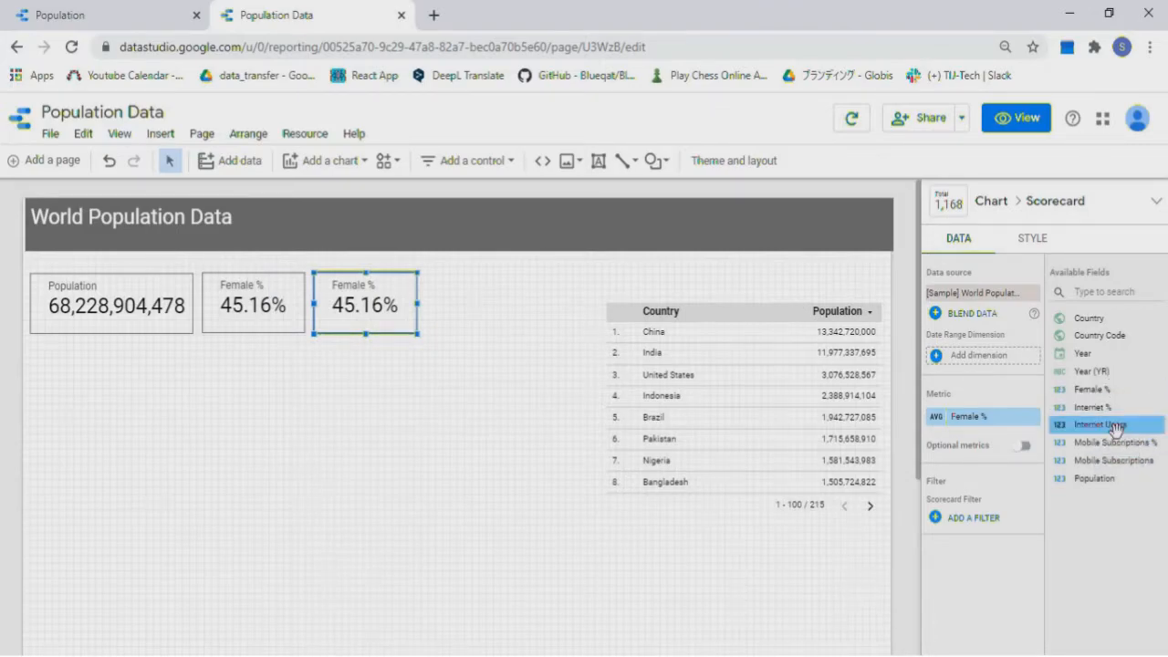
left_click_drag(1115, 425, 999, 430)
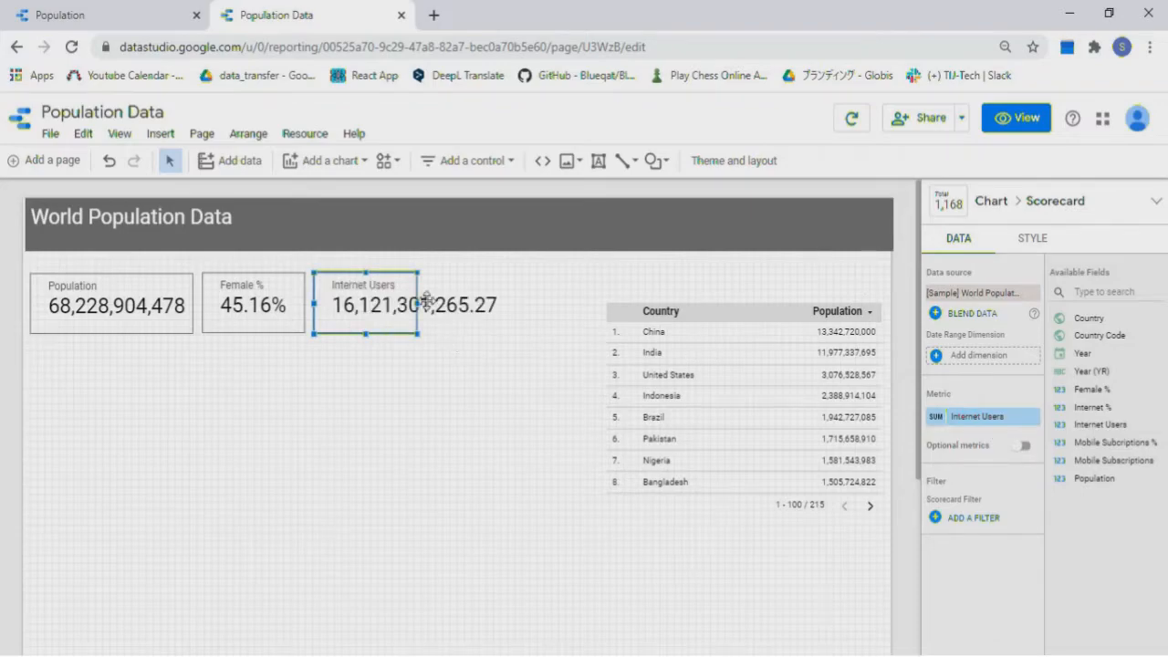
left_click_drag(415, 304, 508, 301)
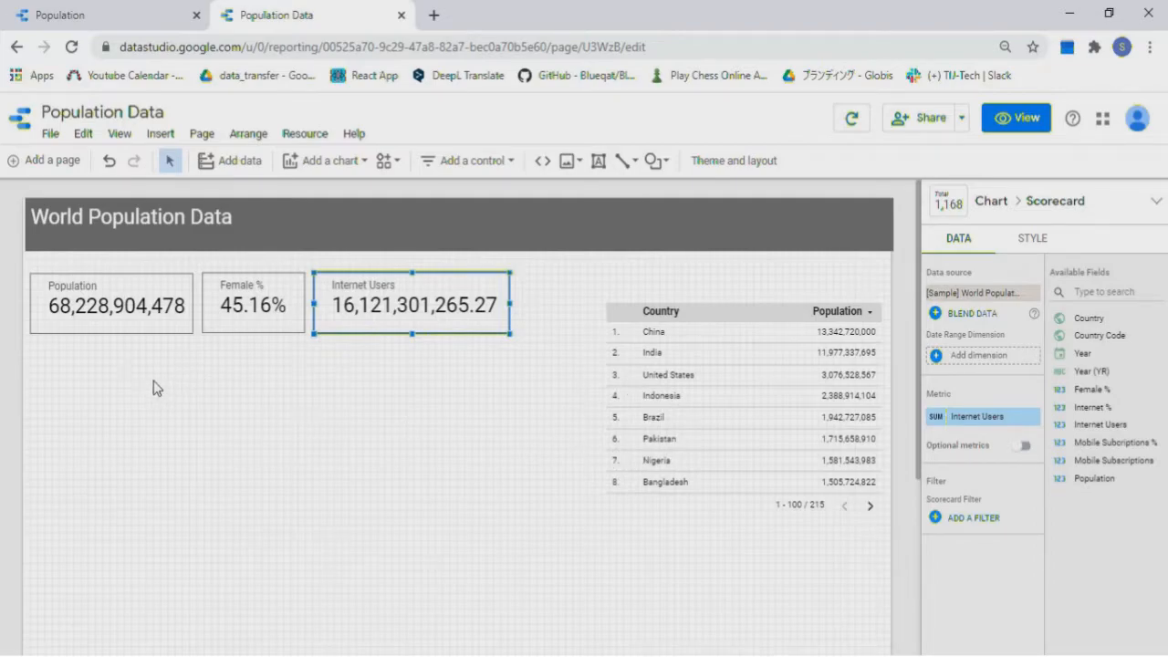
left_click(288, 267)
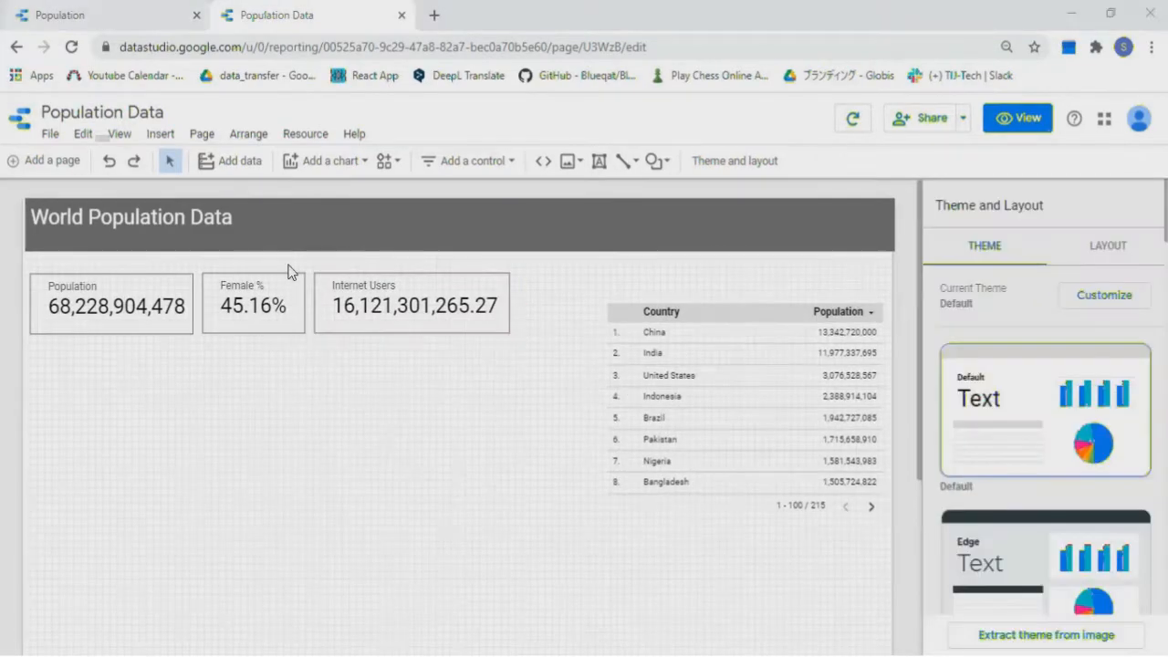
Place a Google Maps bubble map below the scorecards, stretched as wide as all three
left_click(365, 161)
left_click(293, 449)
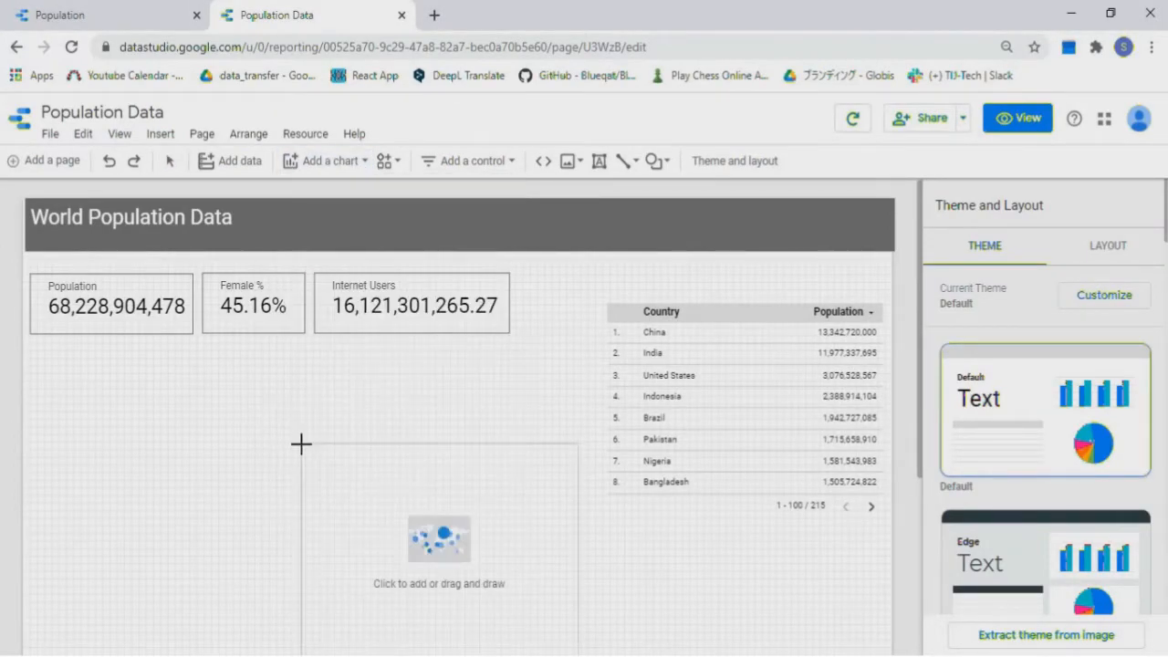
left_click(32, 388)
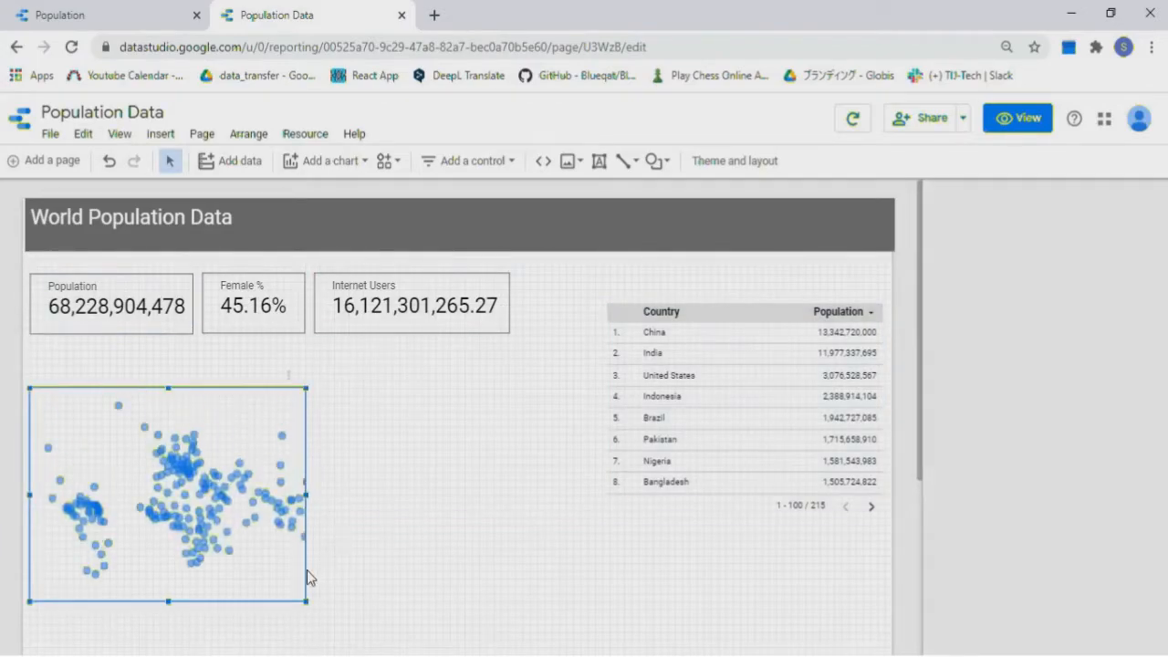
left_click_drag(307, 602, 512, 581)
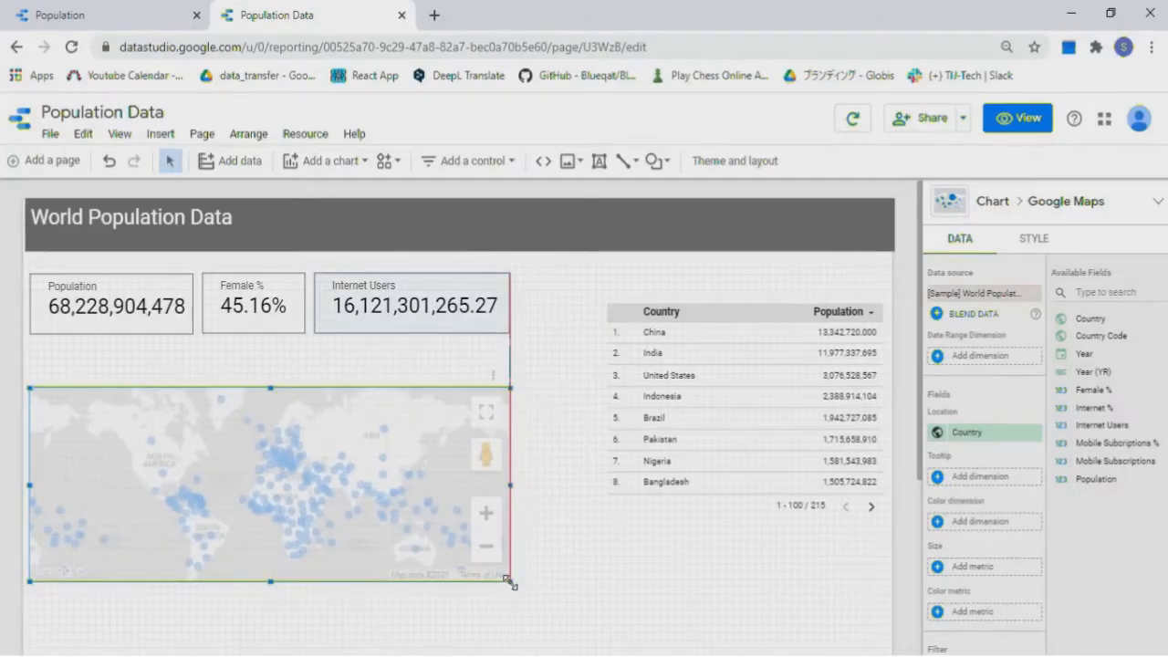
left_click(598, 161)
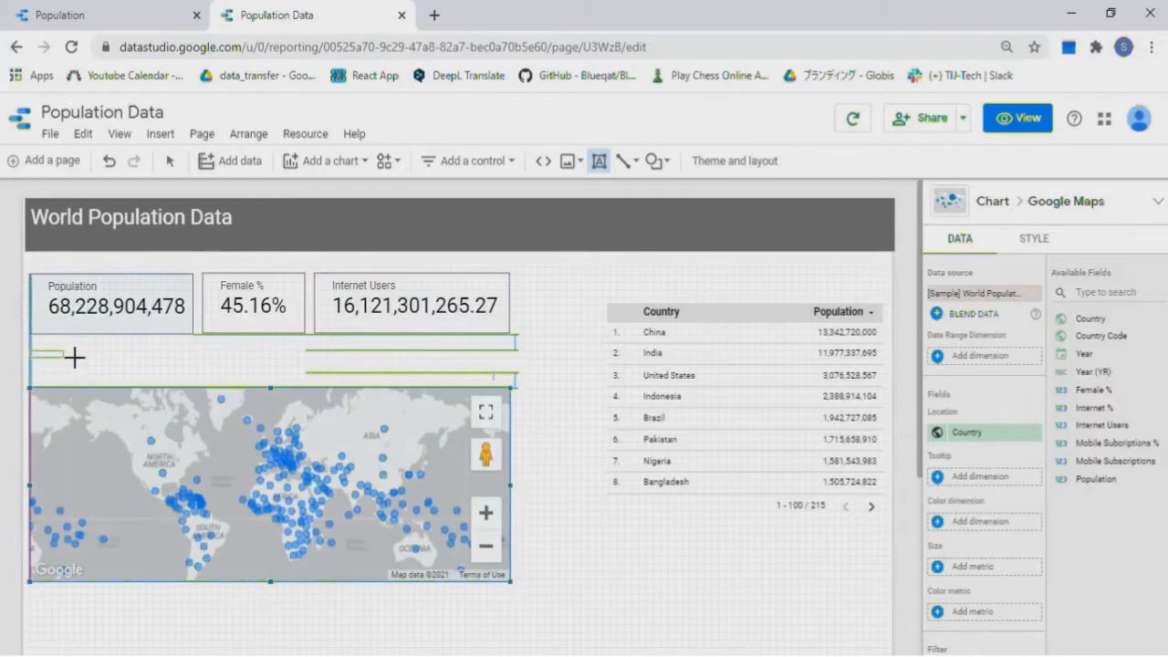
key("Escape")
Add a text box above the map reading 'Internet Users' in 18px font
left_click(165, 381)
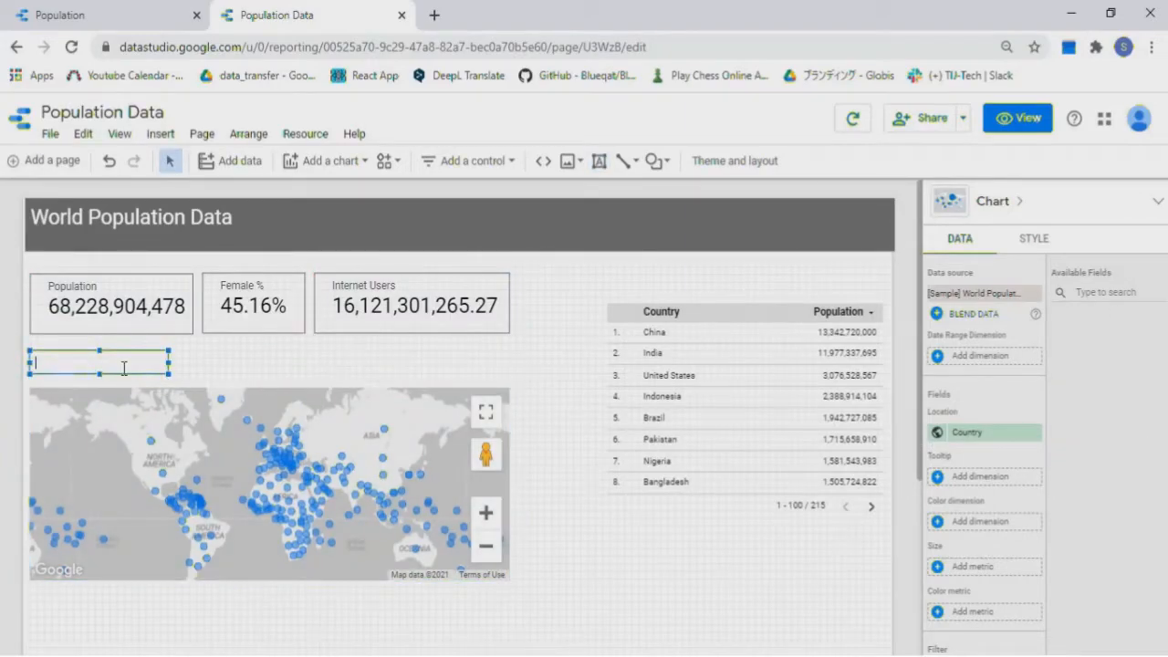
type("Internet Users")
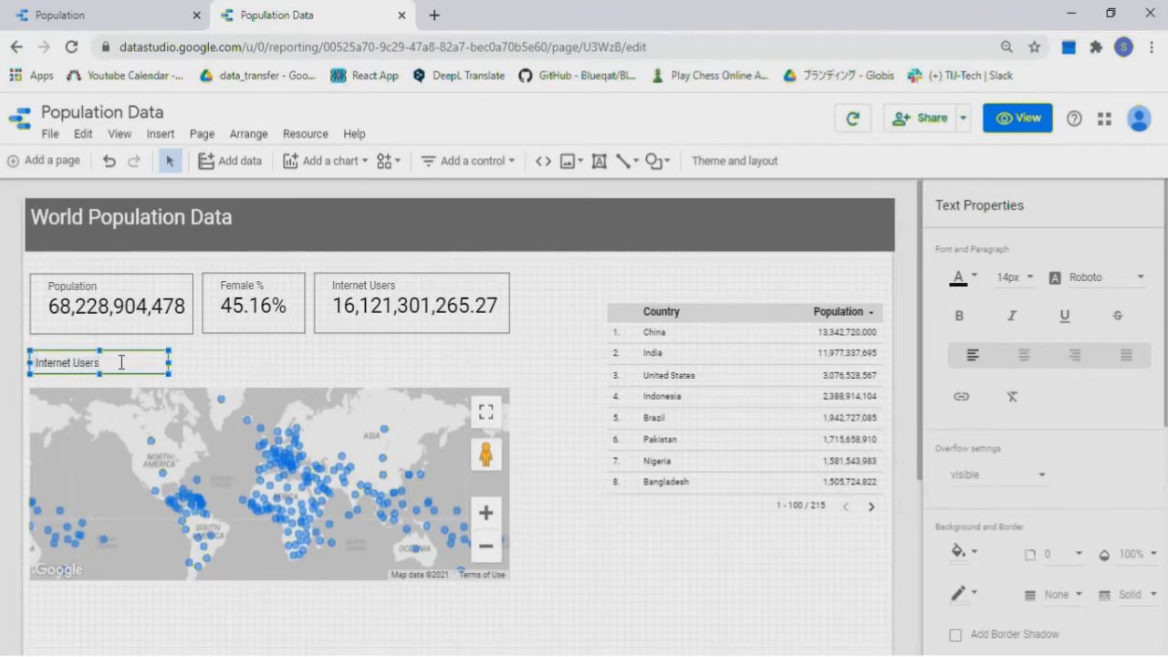
left_click_drag(121, 362, 41, 367)
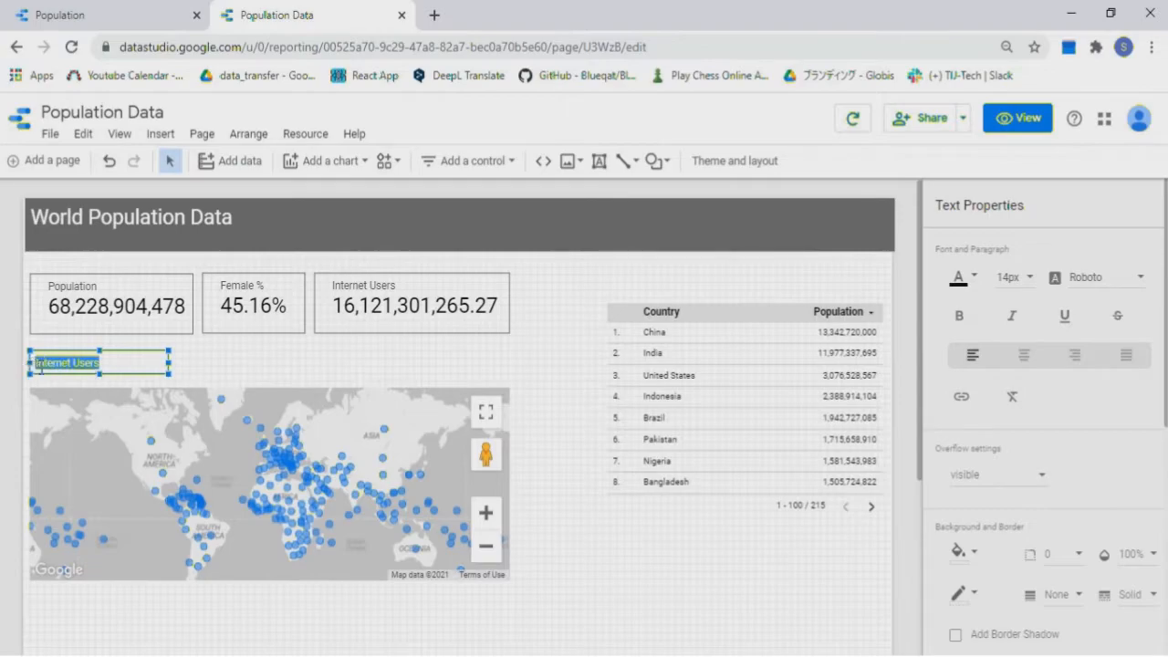
left_click(1032, 283)
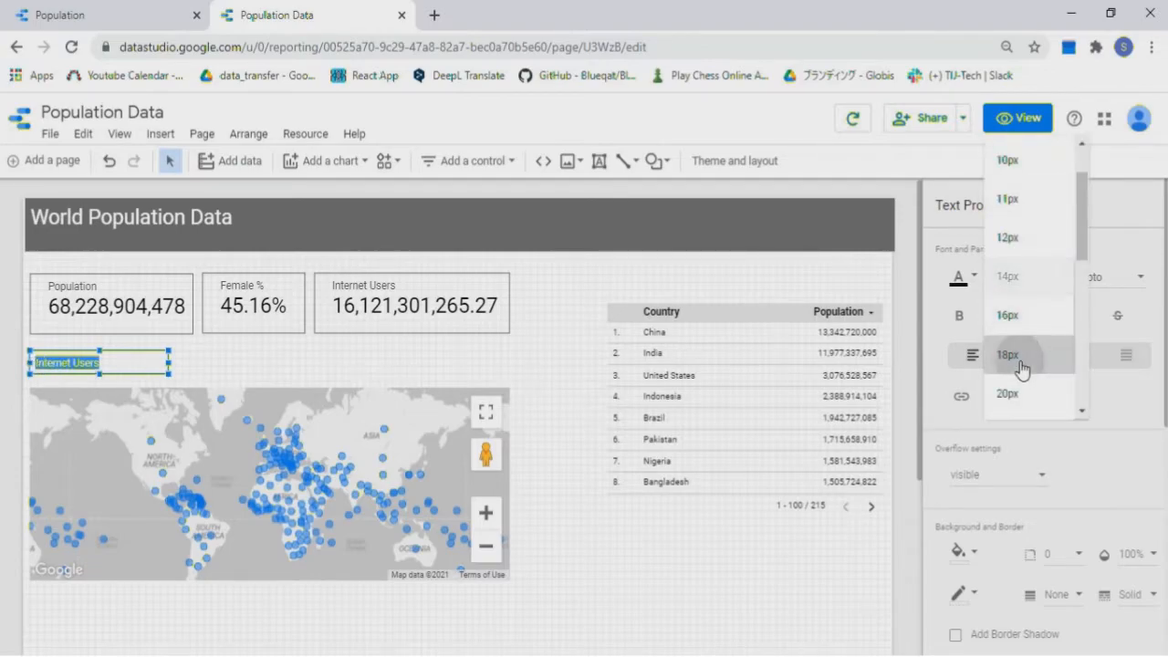
left_click(1019, 357)
left_click(220, 369)
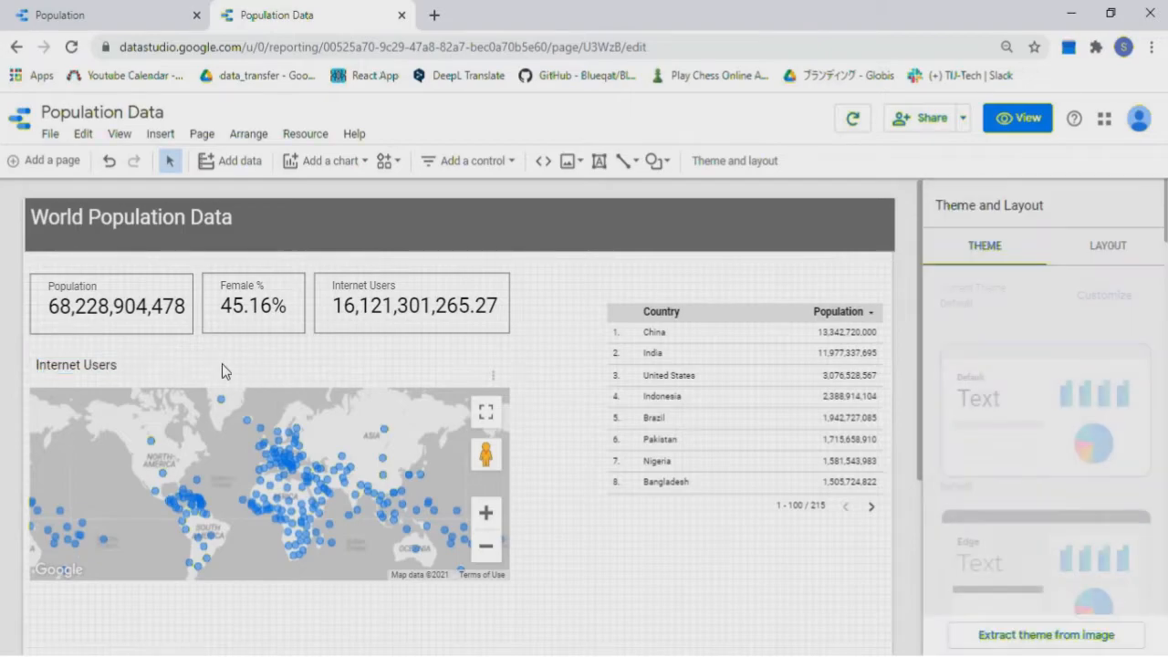
Move the country table down and add a widened, shortened time series chart beside the scorecards
left_click_drag(730, 362, 712, 644)
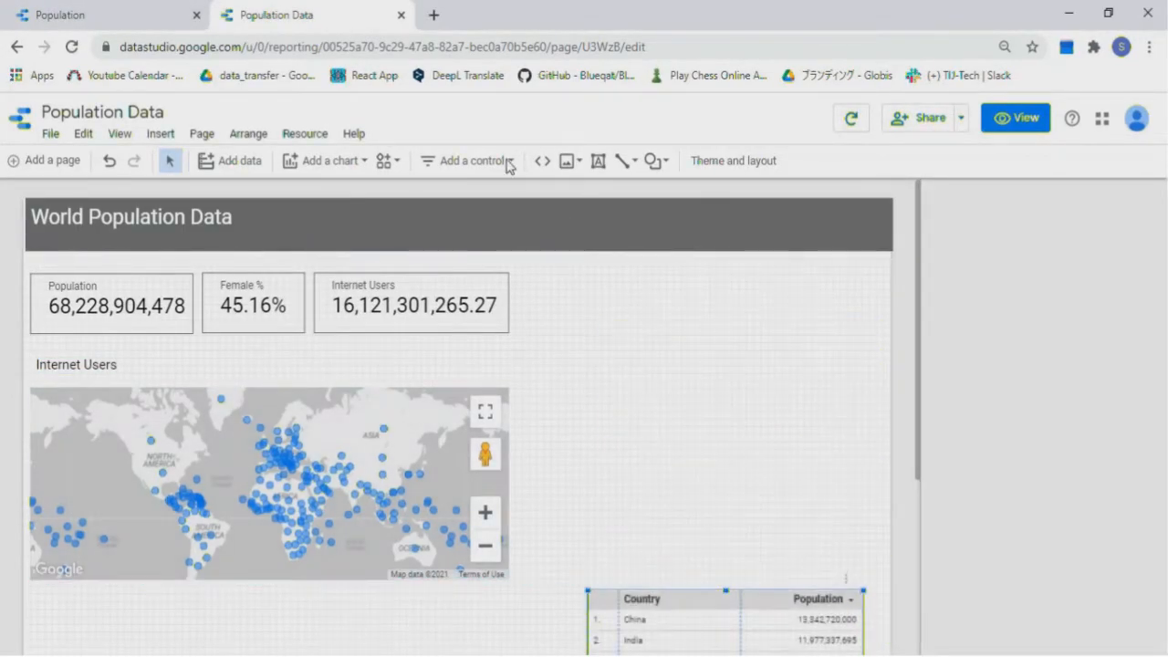
left_click(360, 166)
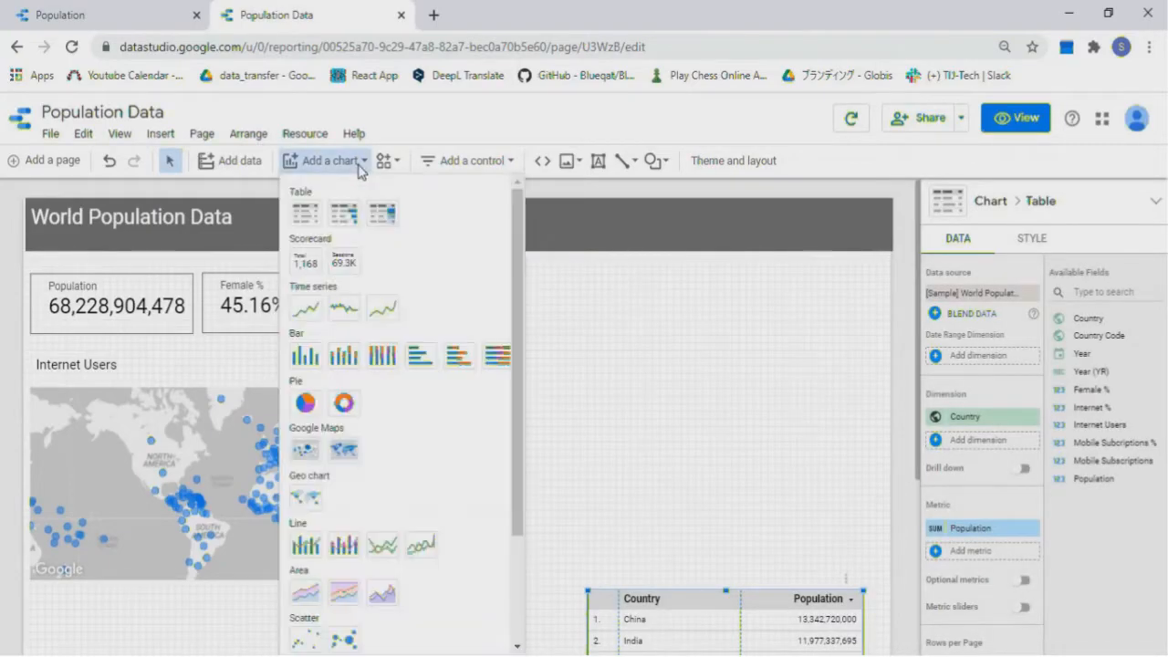
left_click(344, 309)
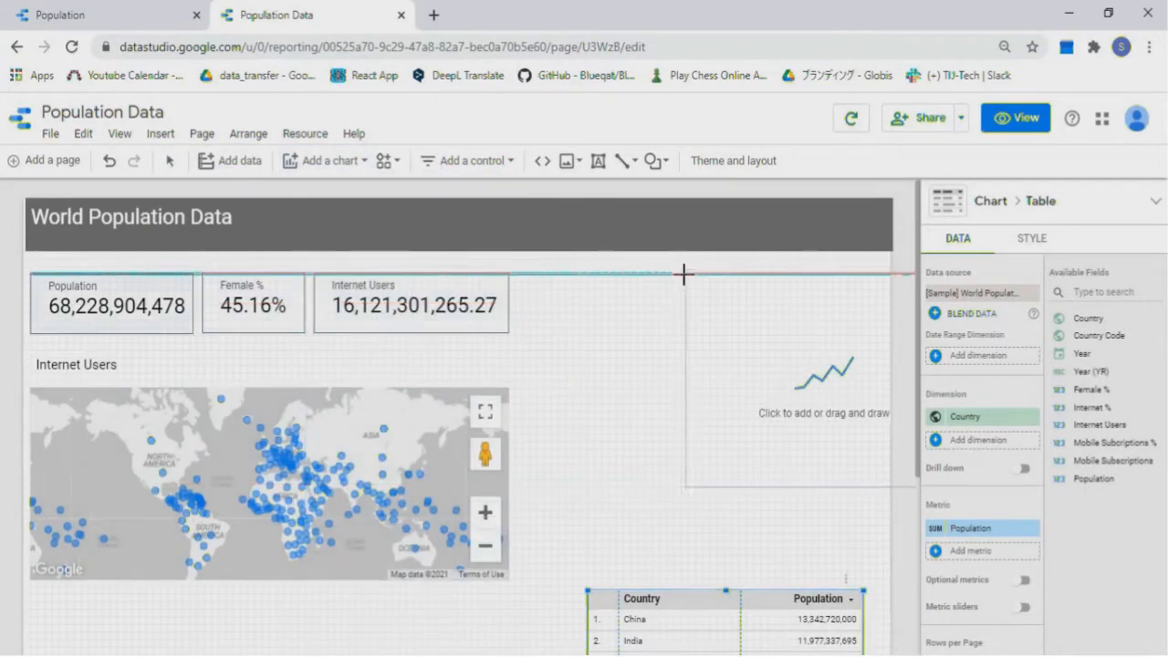
left_click(538, 271)
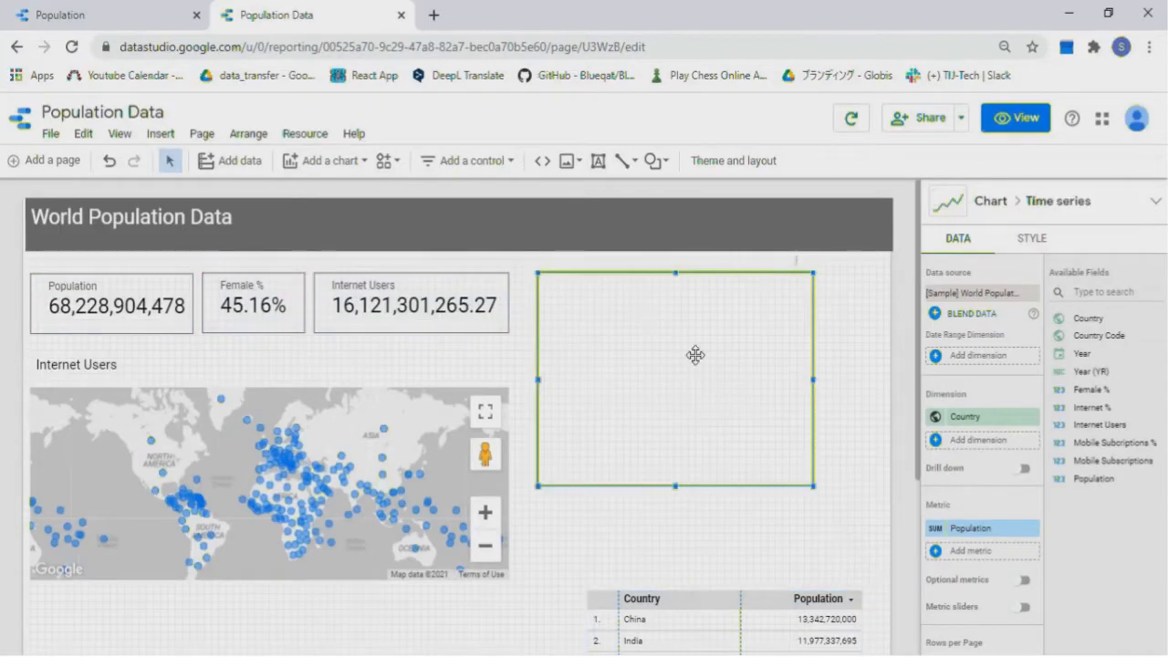
left_click_drag(815, 380, 880, 380)
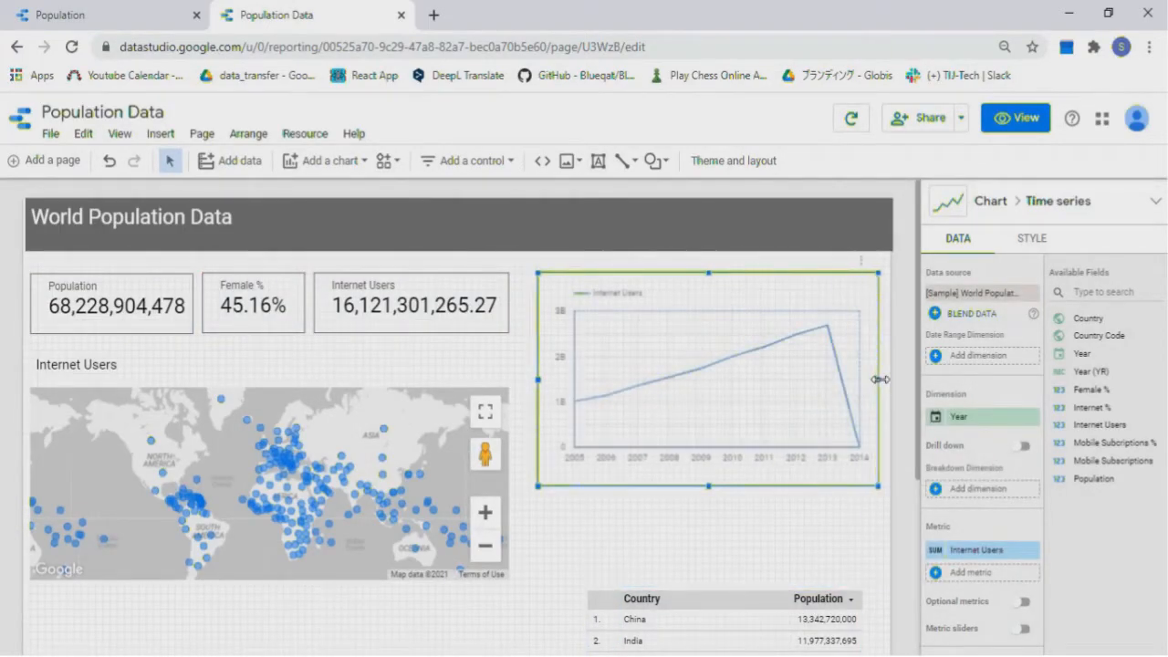
left_click_drag(709, 486, 709, 447)
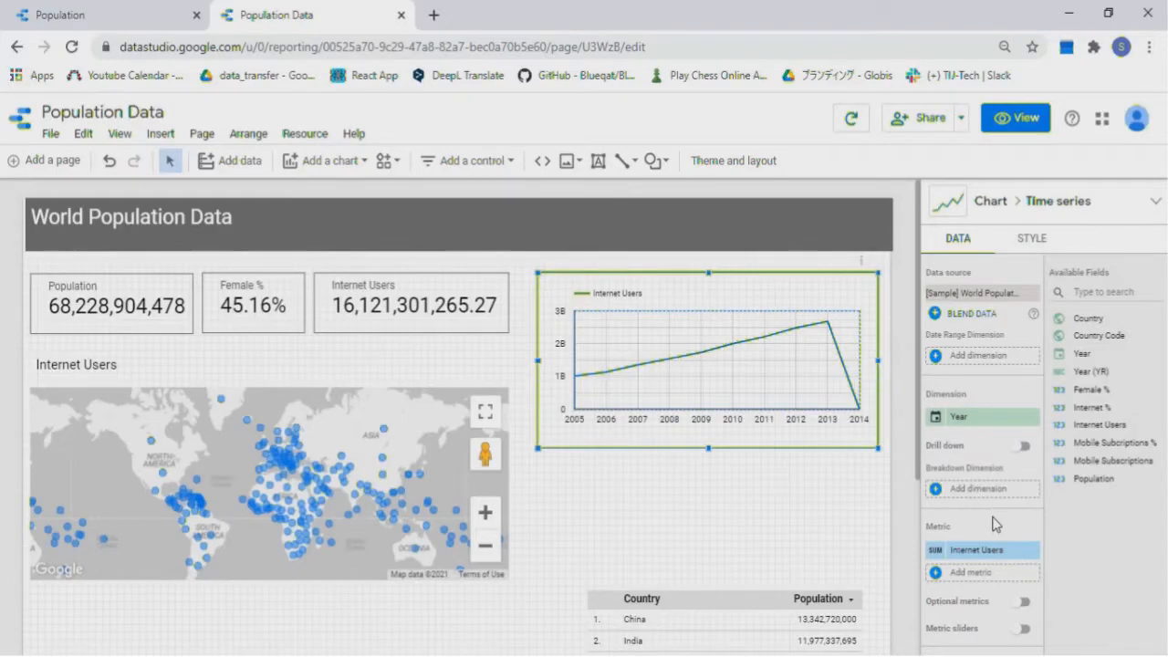
Make the time series chart plot Population instead of Internet Users
scroll(994, 524, "down", 1)
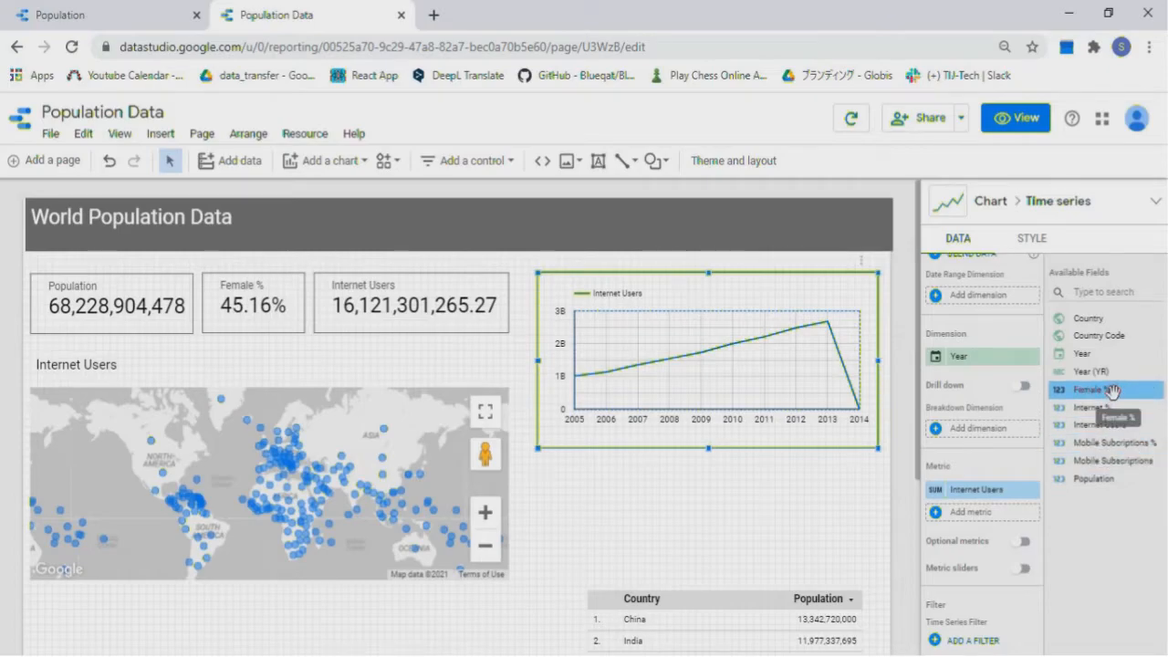
left_click_drag(1108, 478, 987, 504)
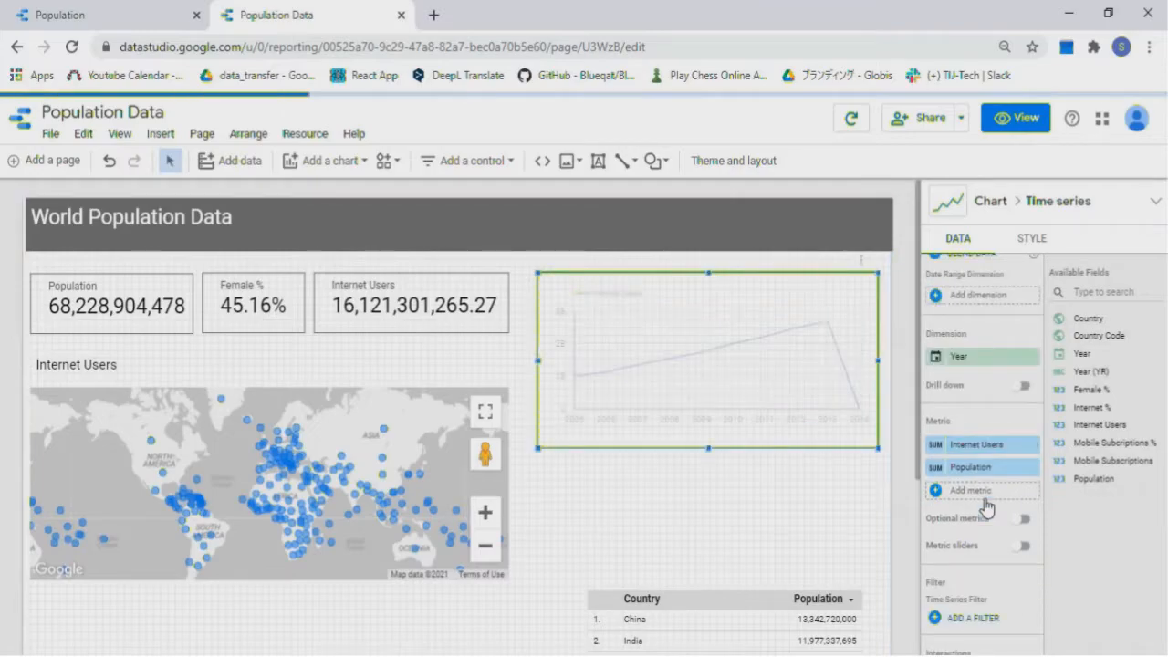
left_click(1030, 446)
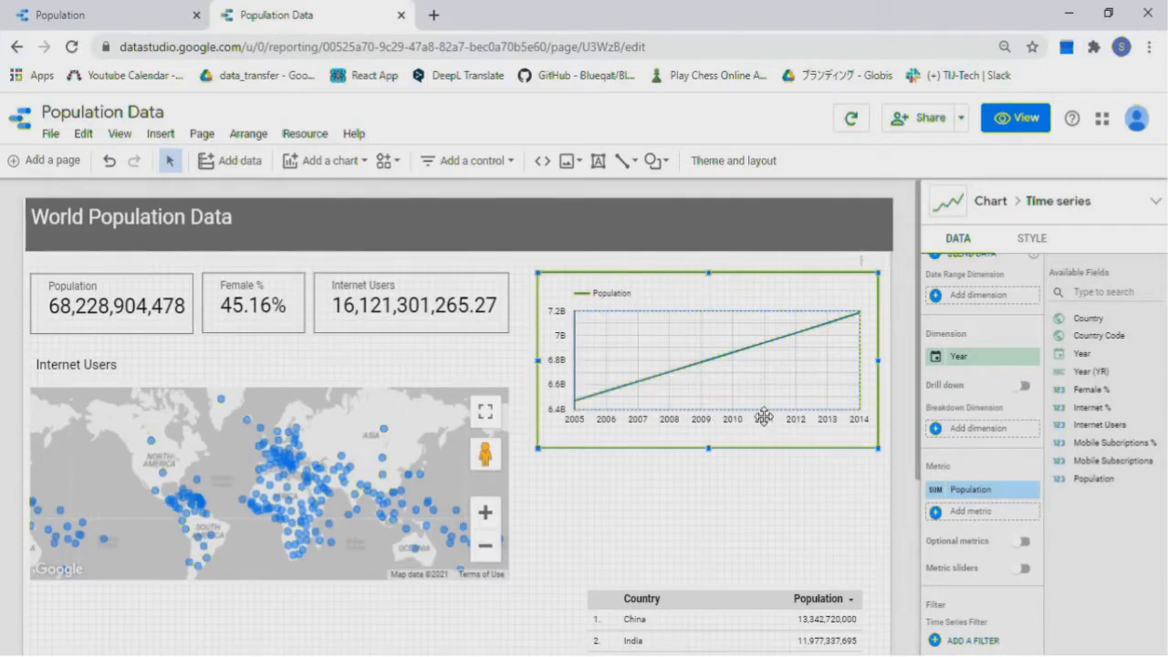
Duplicate the time series chart below the first and move the country table beneath it
right_click(747, 372)
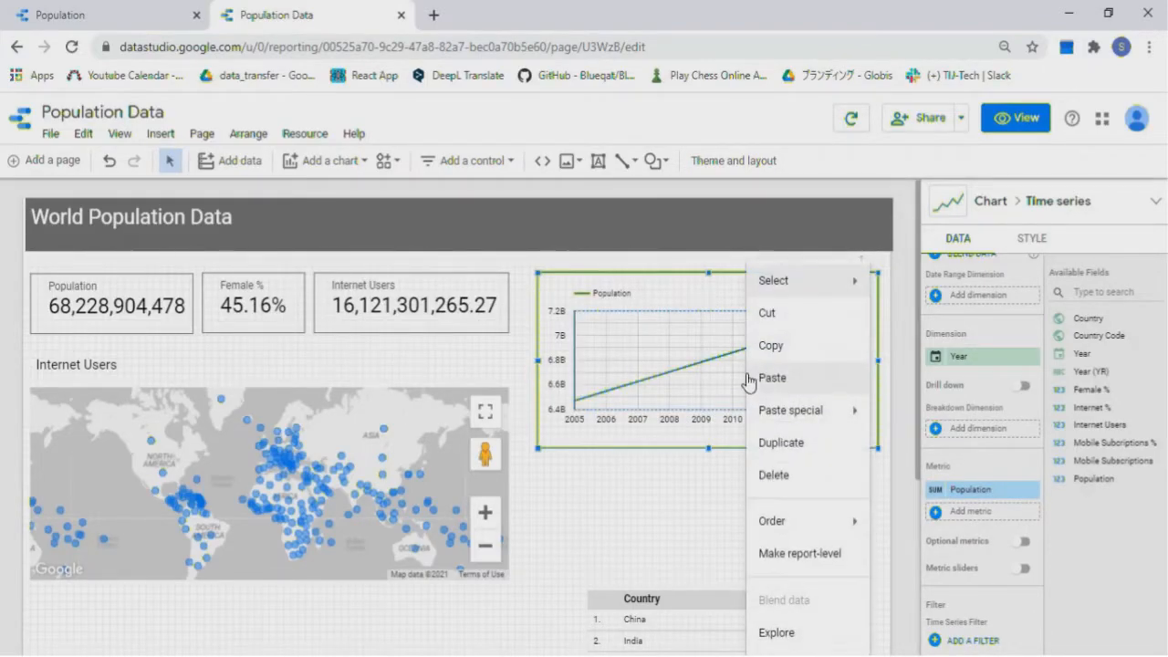
left_click(818, 458)
left_click_drag(757, 389, 739, 558)
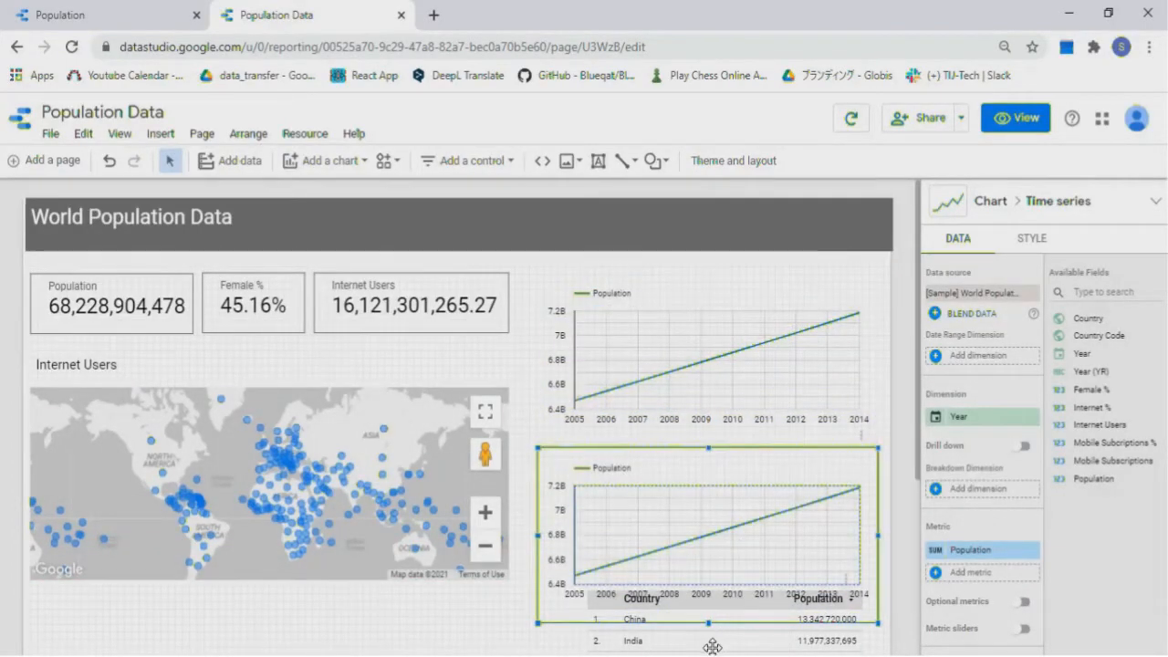
left_click(712, 647)
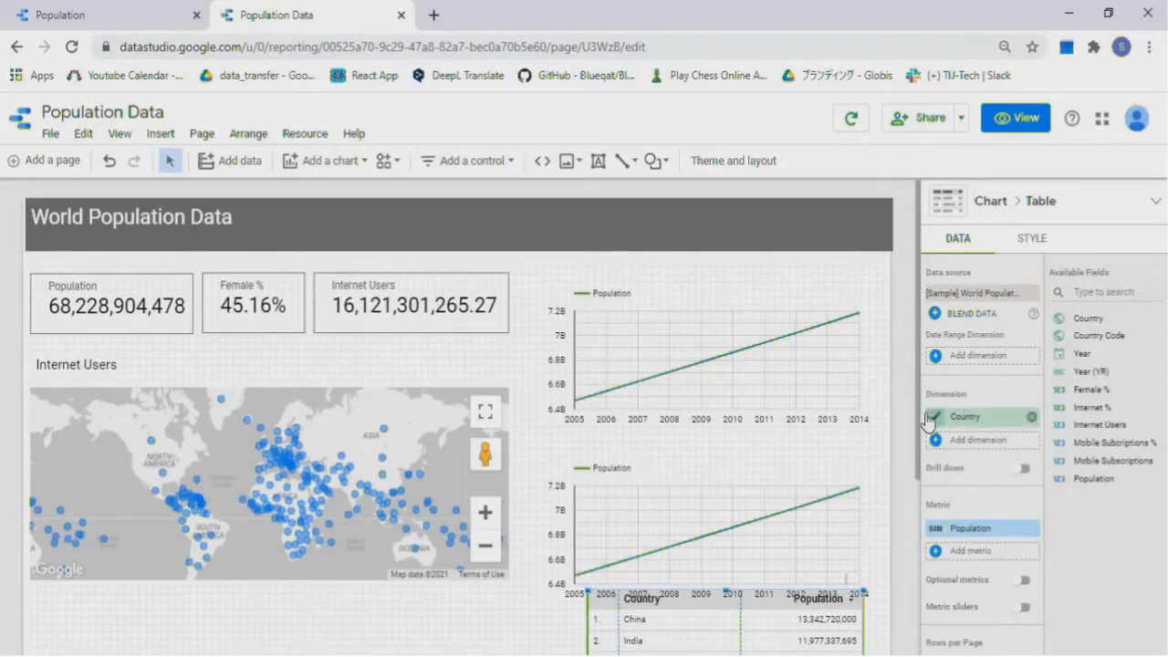
left_click_drag(920, 425, 921, 469)
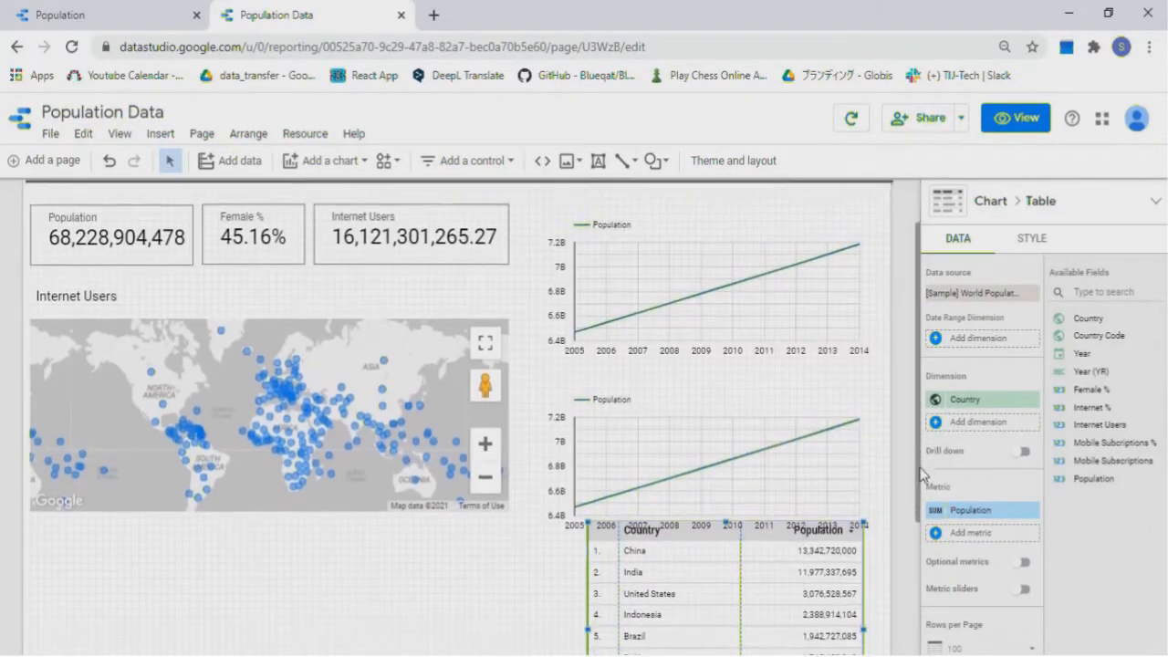
left_click_drag(737, 587, 714, 632)
left_click_drag(711, 470, 712, 462)
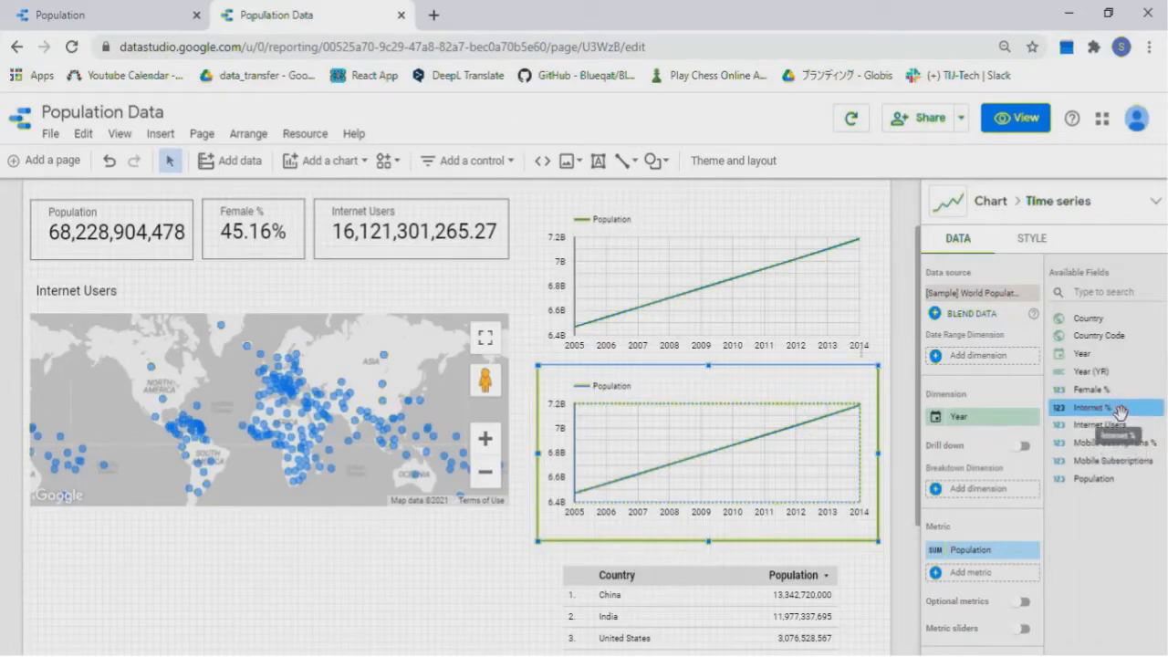
Make the second chart plot Internet % instead of Population
left_click_drag(1119, 411, 996, 569)
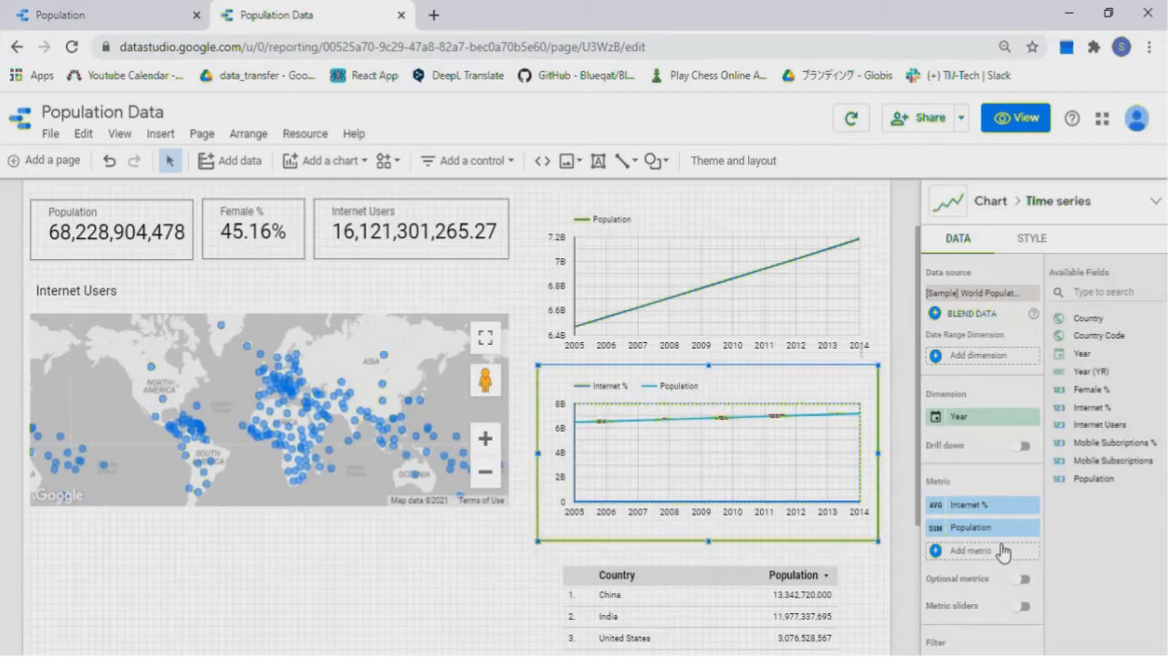
left_click(1030, 528)
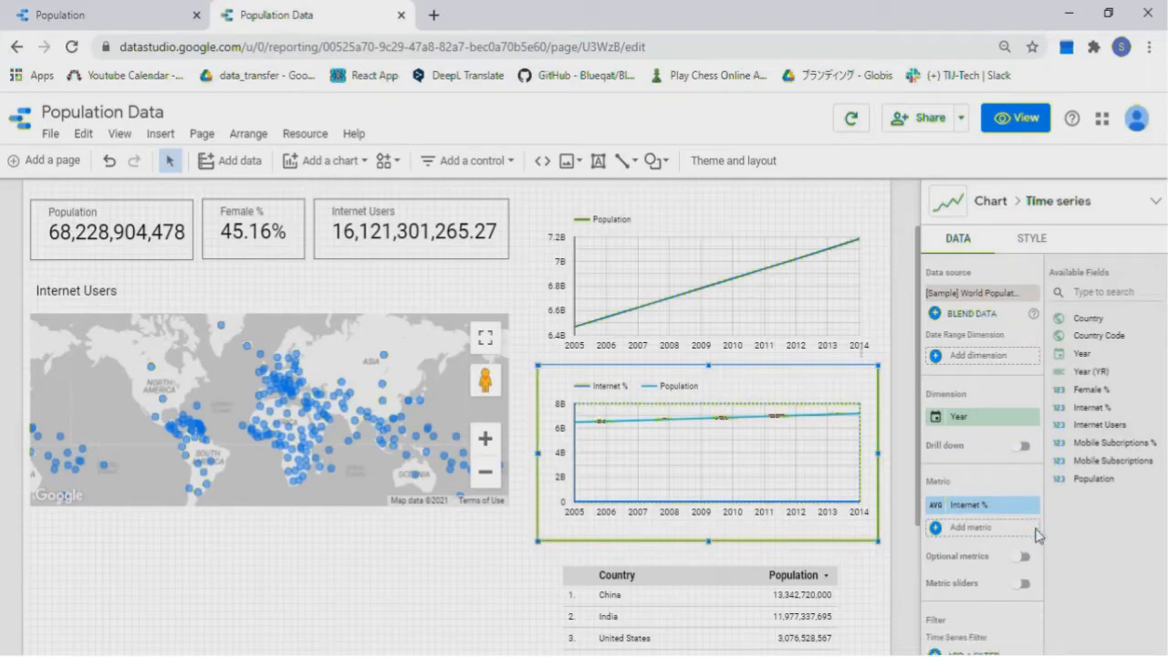
scroll(363, 409, "down", 2)
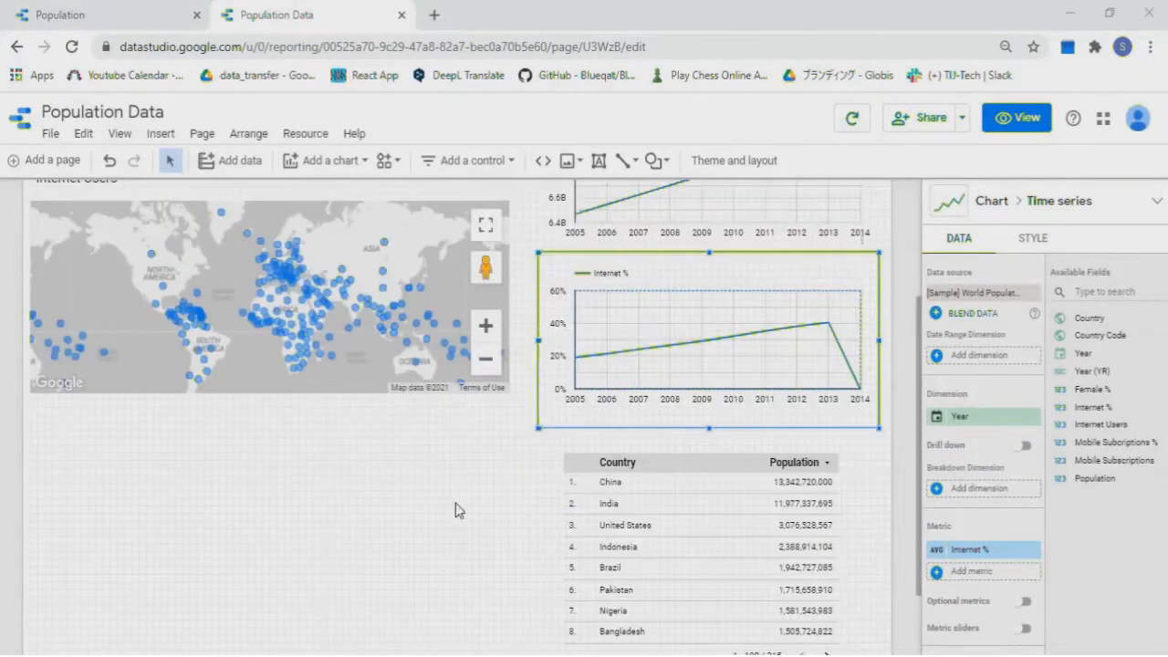
Widen the country population table by extending its left and right edges
scroll(455, 508, "down", 2)
left_click(572, 474)
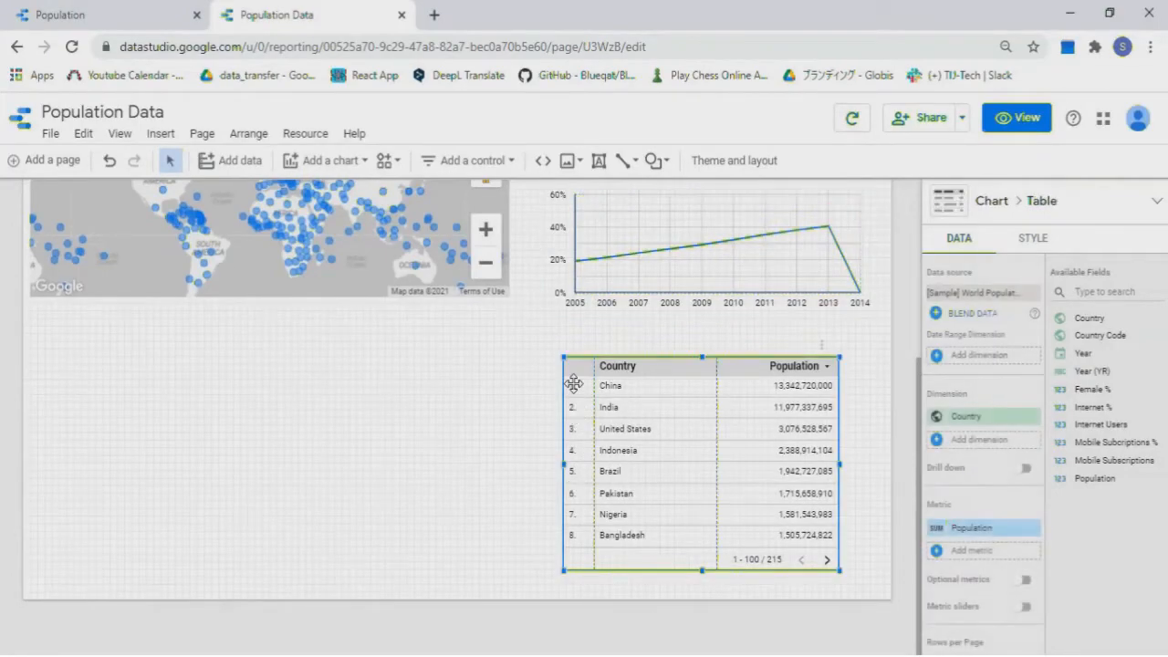
left_click_drag(562, 356, 547, 354)
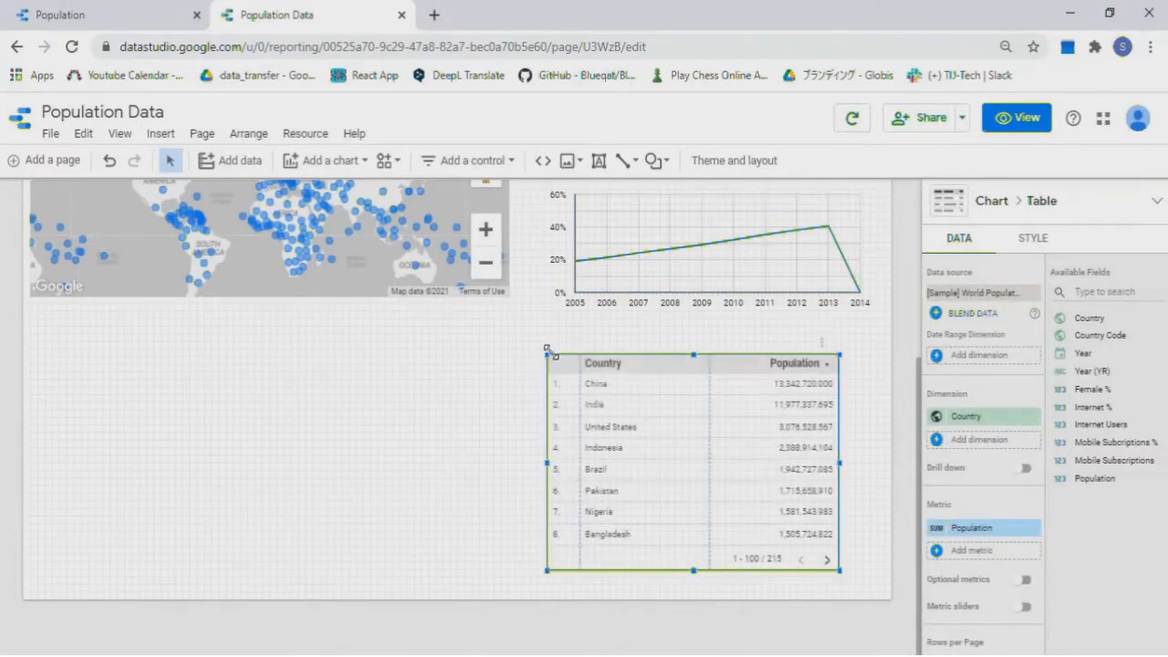
left_click_drag(837, 463, 876, 467)
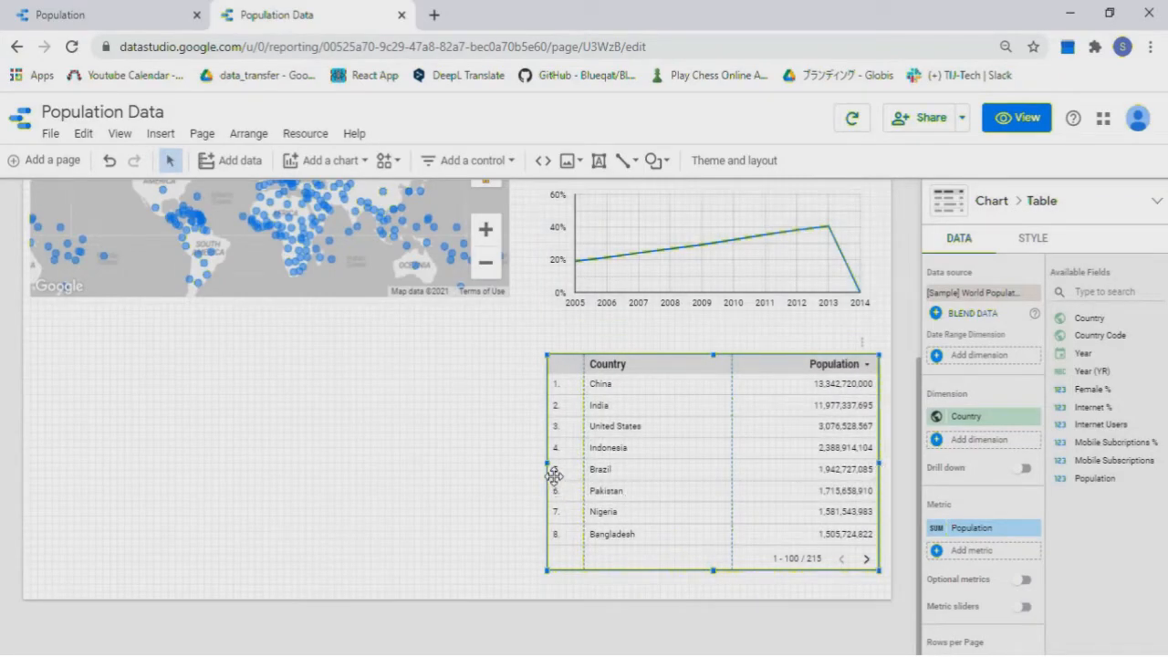
left_click_drag(548, 465, 544, 465)
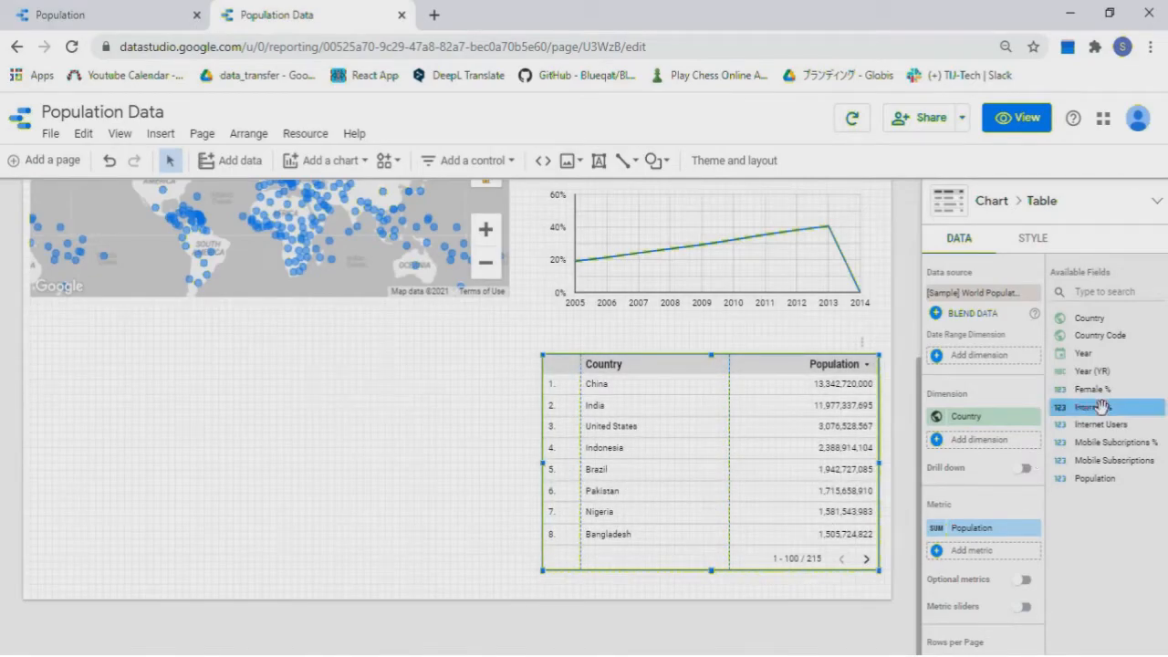
Try Female % and Internet % as table columns, then remove the extra metric
left_click_drag(1099, 393, 993, 545)
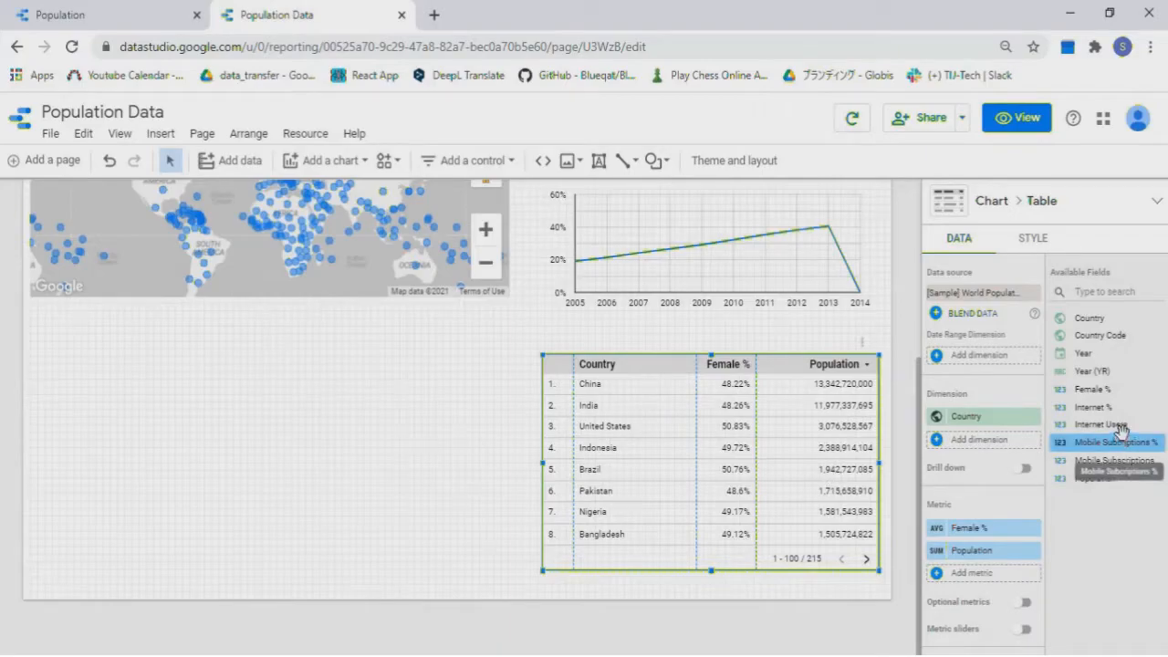
left_click_drag(1106, 407, 986, 556)
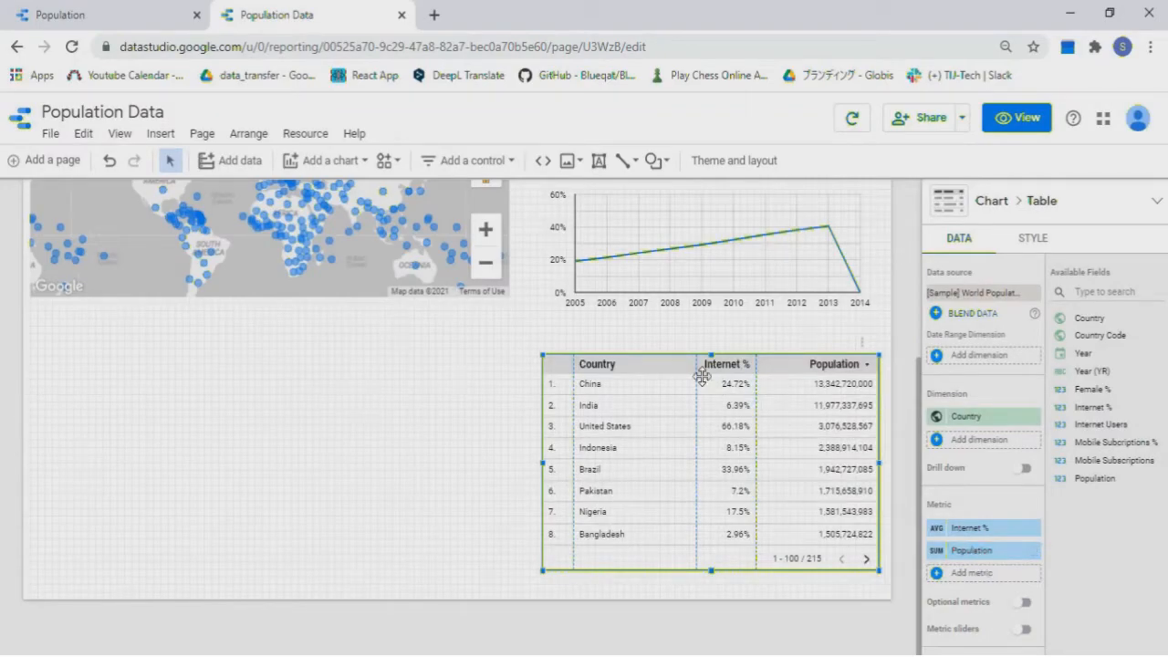
left_click(1032, 527)
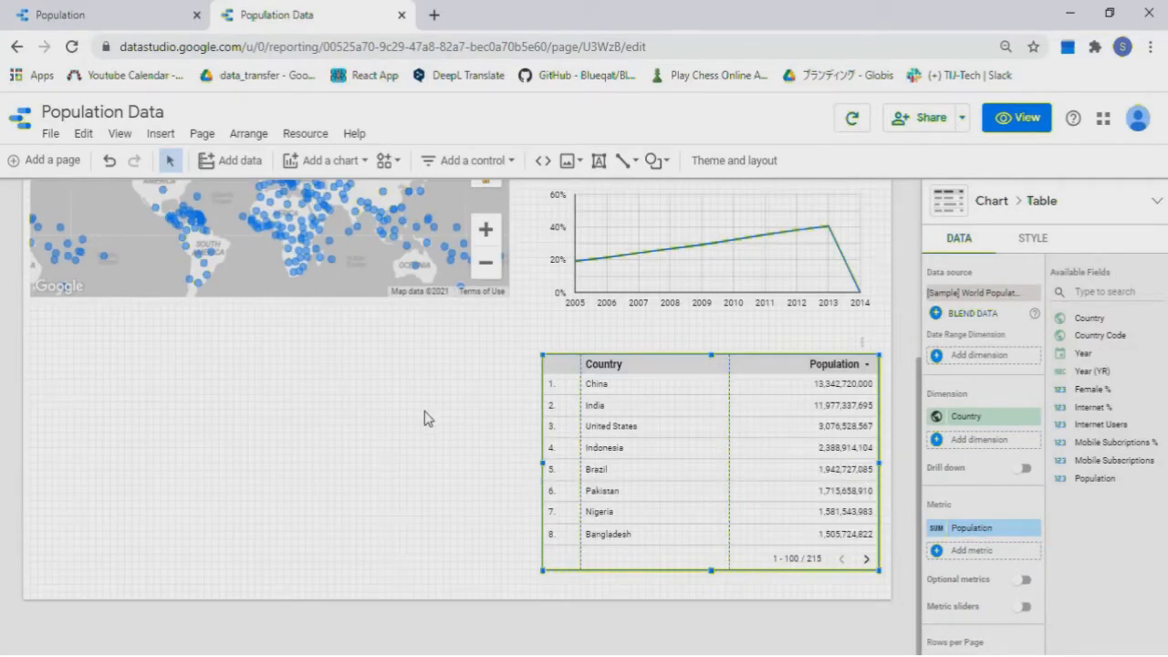
scroll(424, 411, "up", 2)
scroll(424, 410, "down", 2)
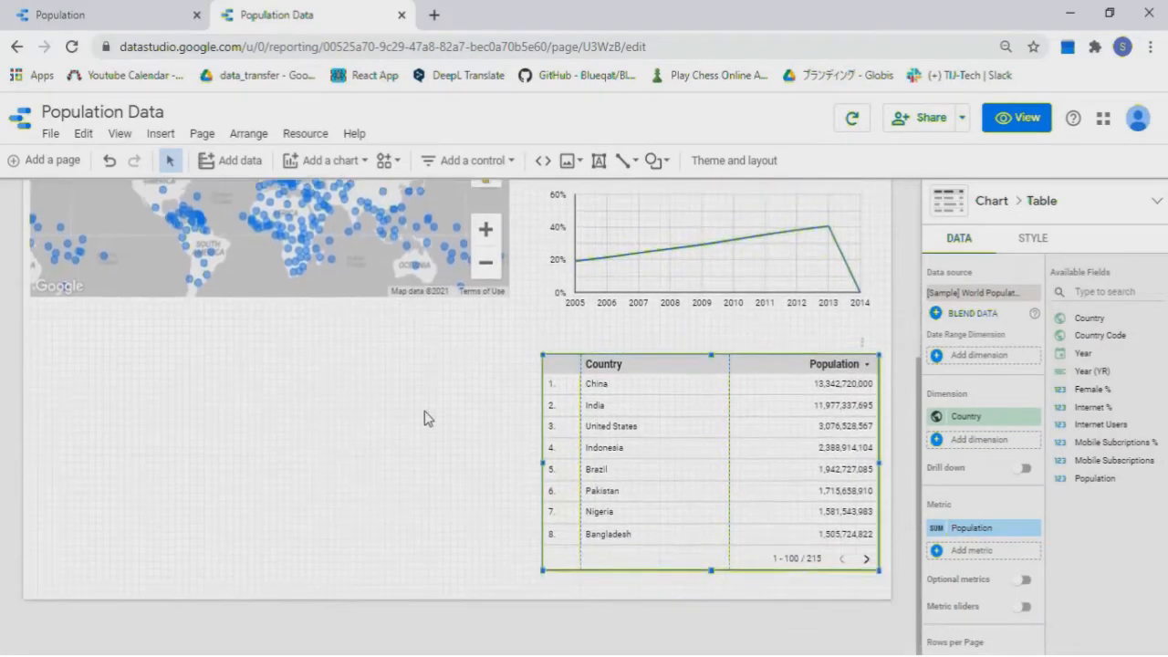
Place a Population by Country pie chart in the empty area below the map
left_click(363, 162)
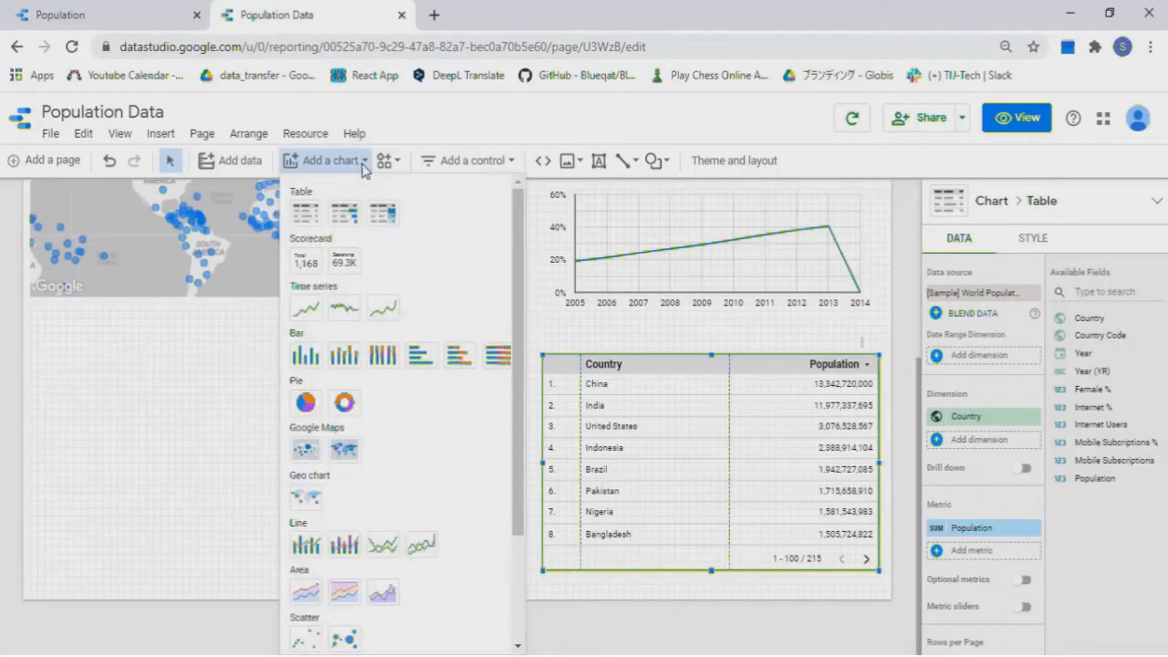
left_click(305, 406)
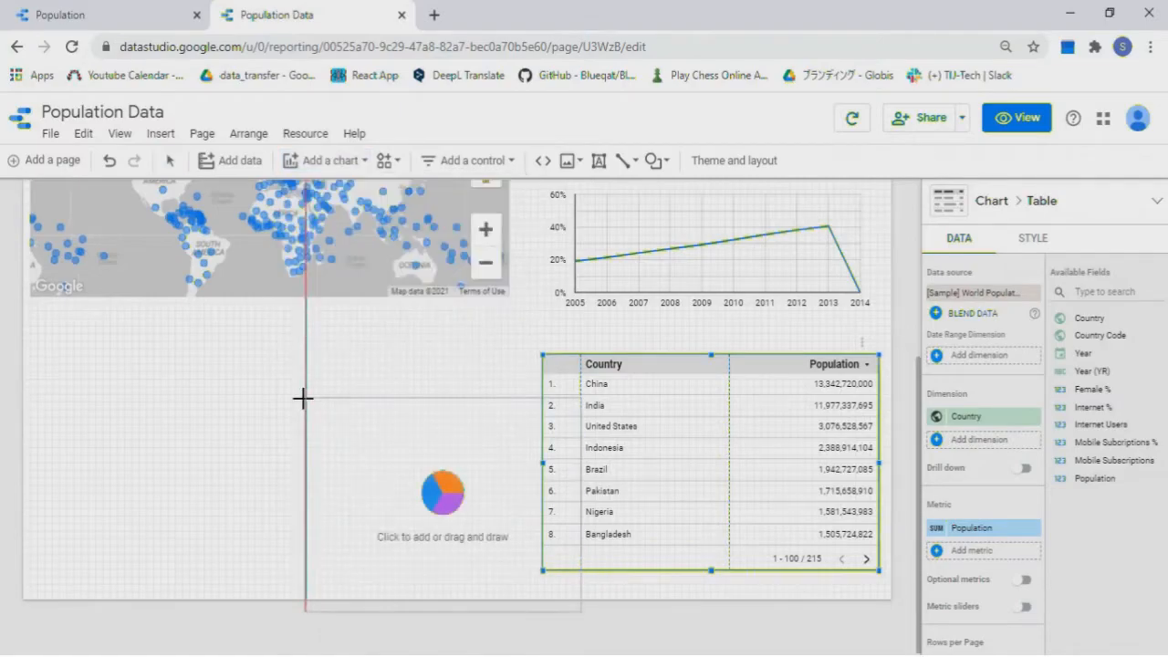
left_click(30, 350)
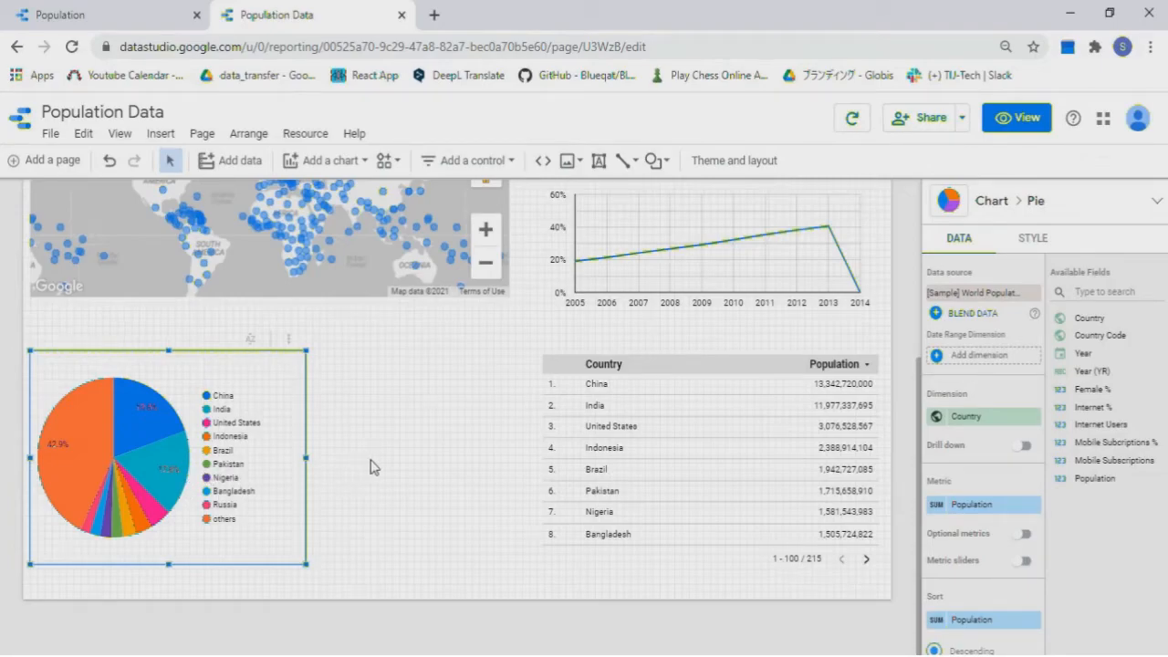
left_click(364, 166)
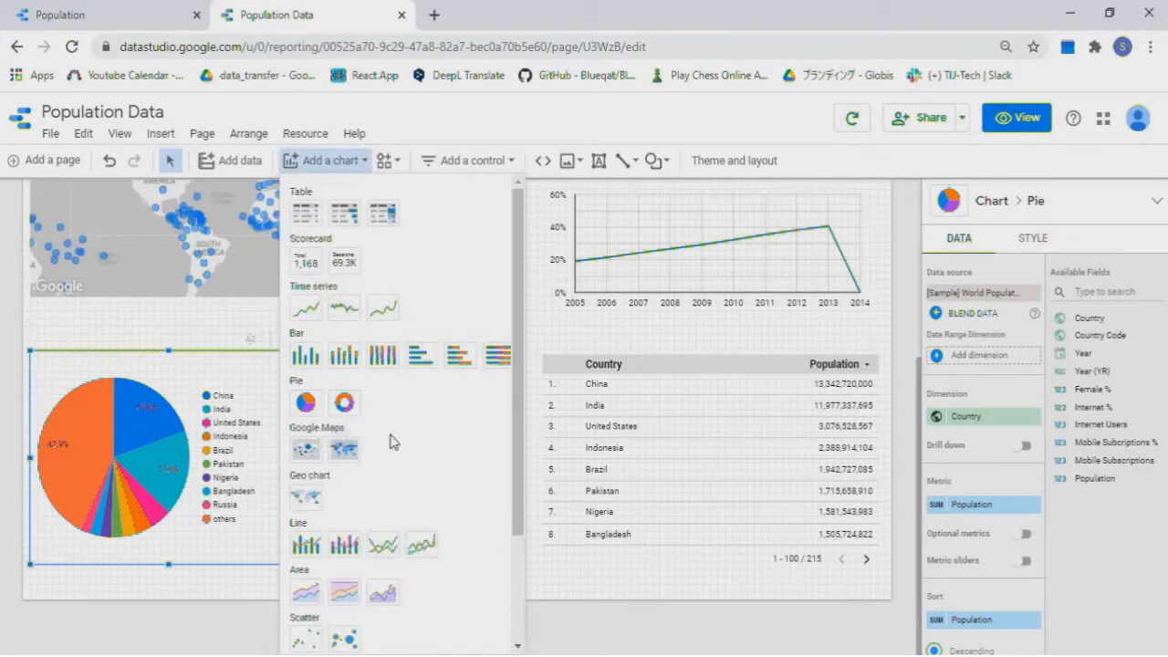
Place a horizontal bar chart beside the pie chart and narrow both charts to fit
left_click(420, 356)
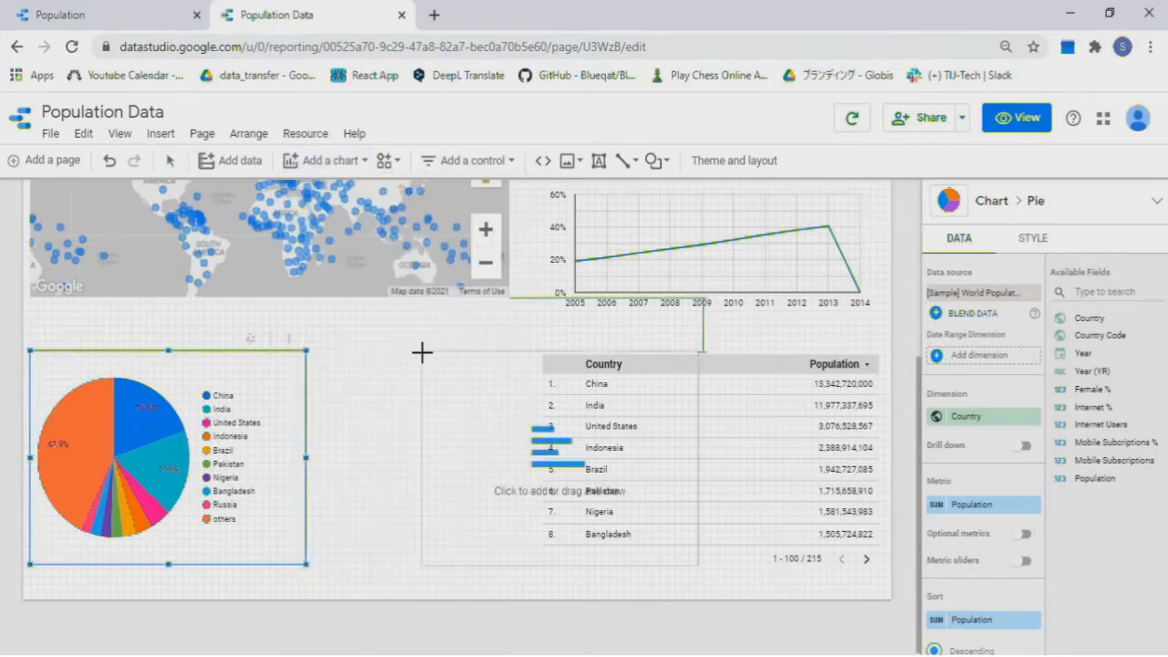
left_click(319, 352)
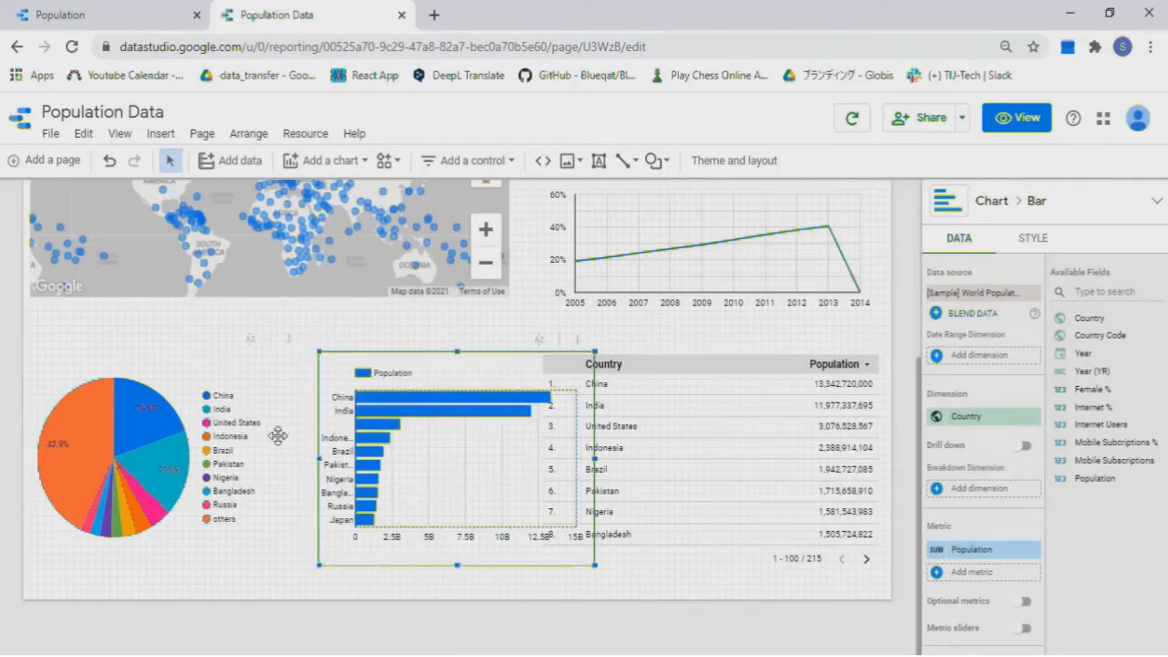
left_click(233, 443)
left_click_drag(304, 459, 264, 459)
left_click_drag(445, 456, 402, 457)
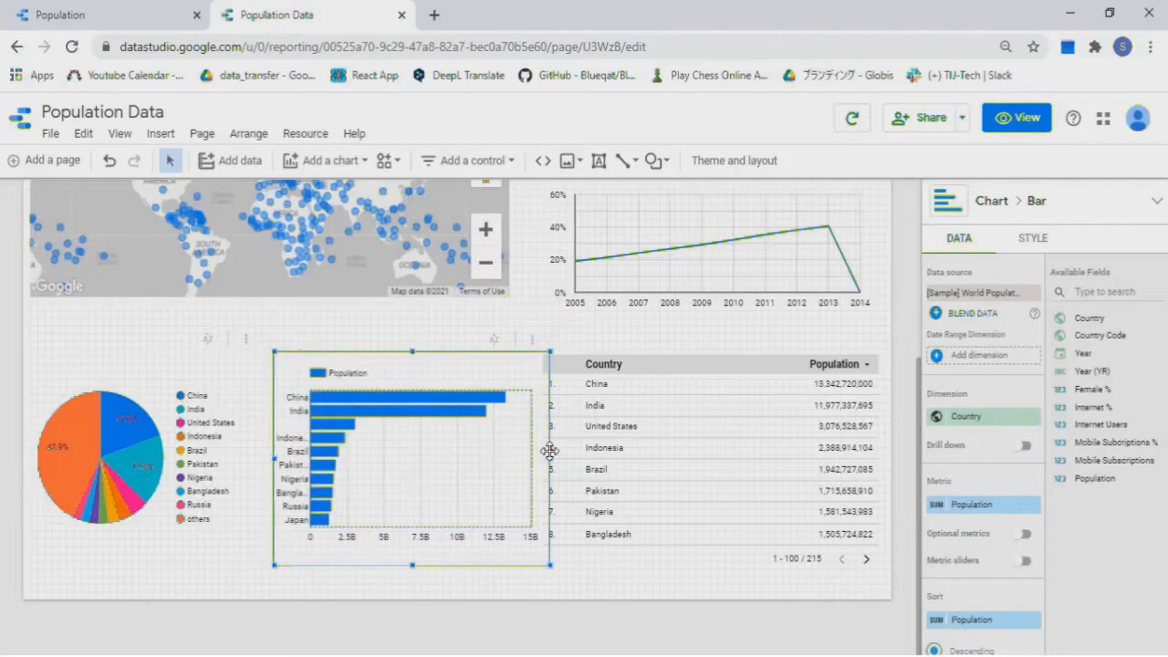
left_click_drag(549, 458, 528, 458)
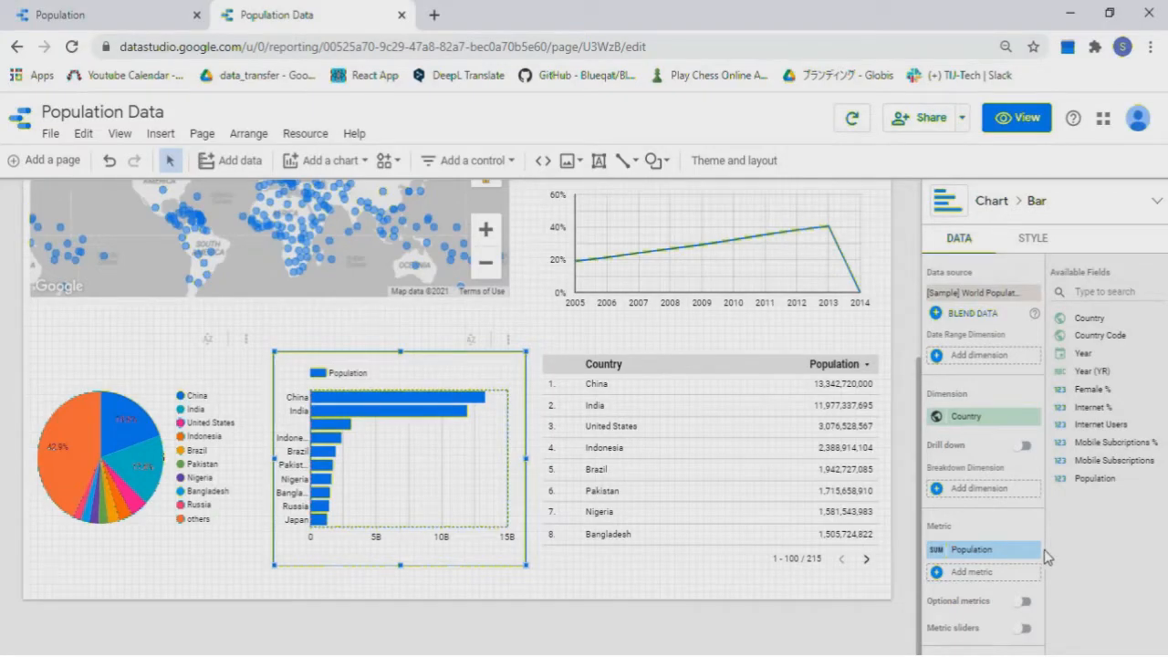
Make the bar chart show Internet Users instead of Population
left_click_drag(1127, 426, 1008, 585)
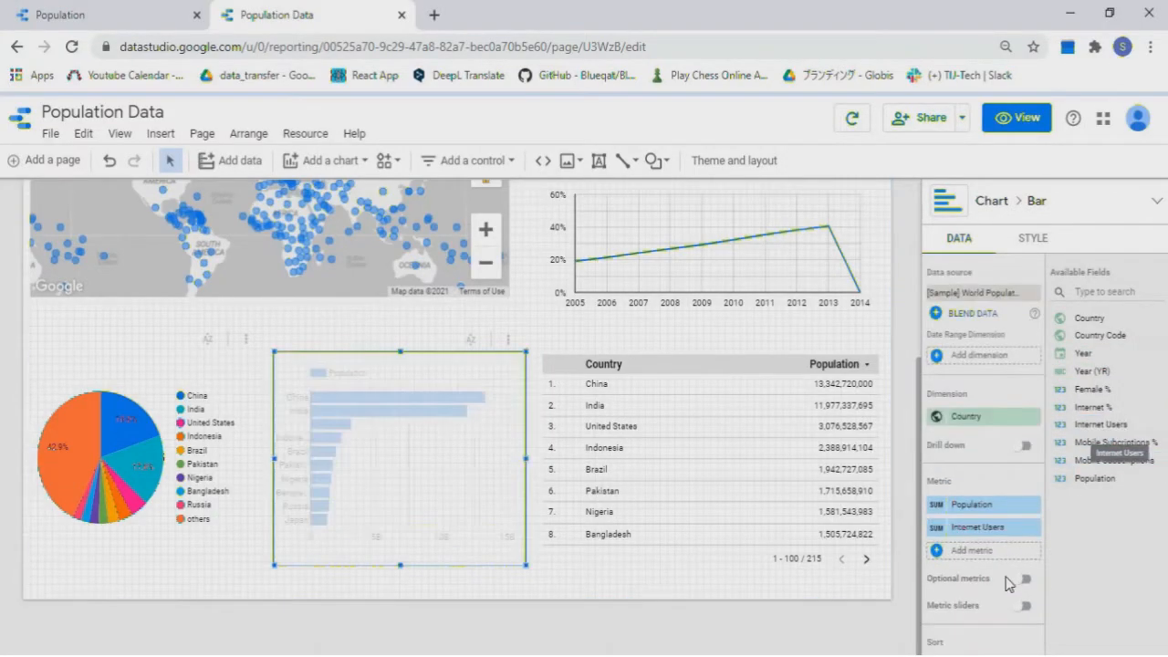
left_click(1033, 505)
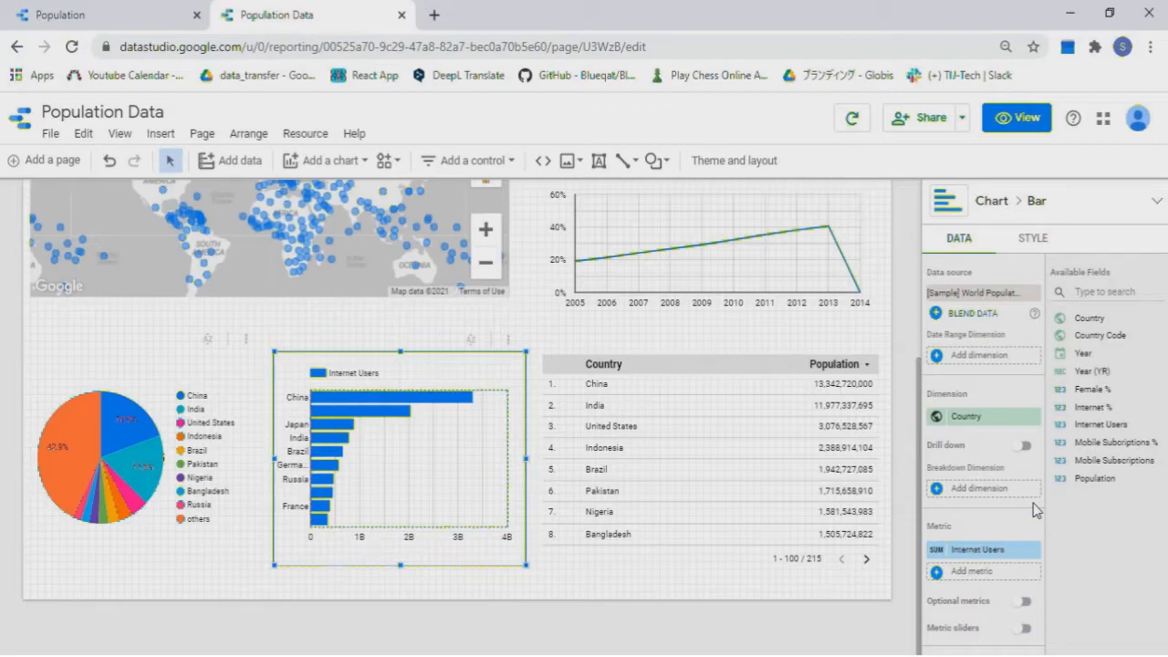
scroll(739, 405, "up", 3)
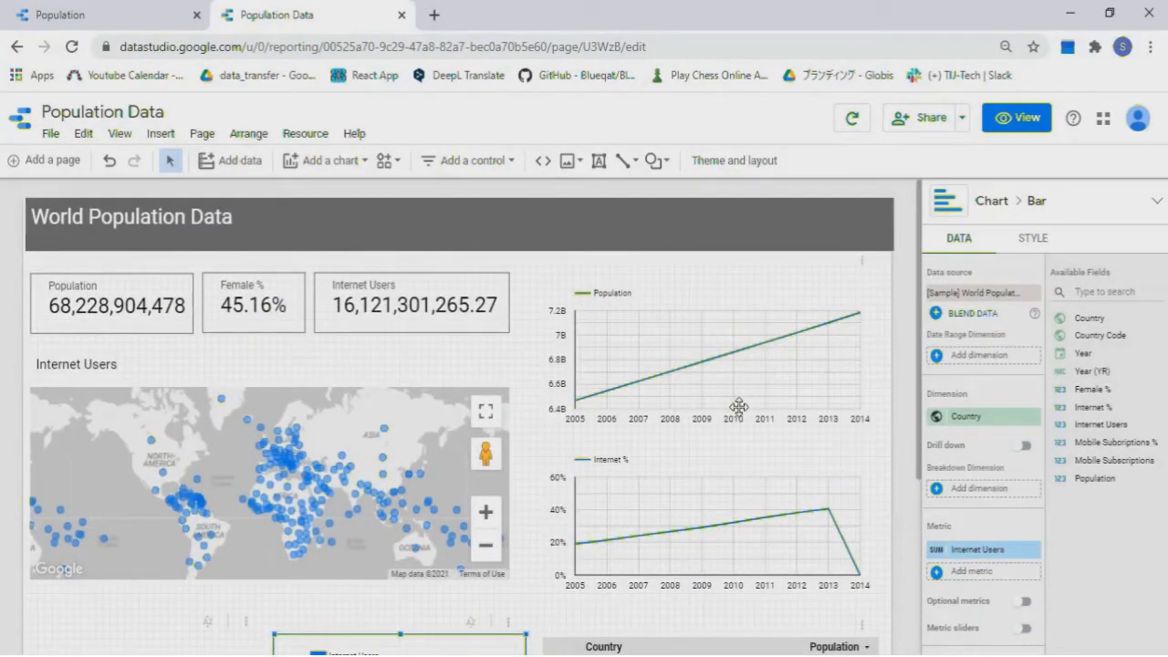
left_click(1026, 119)
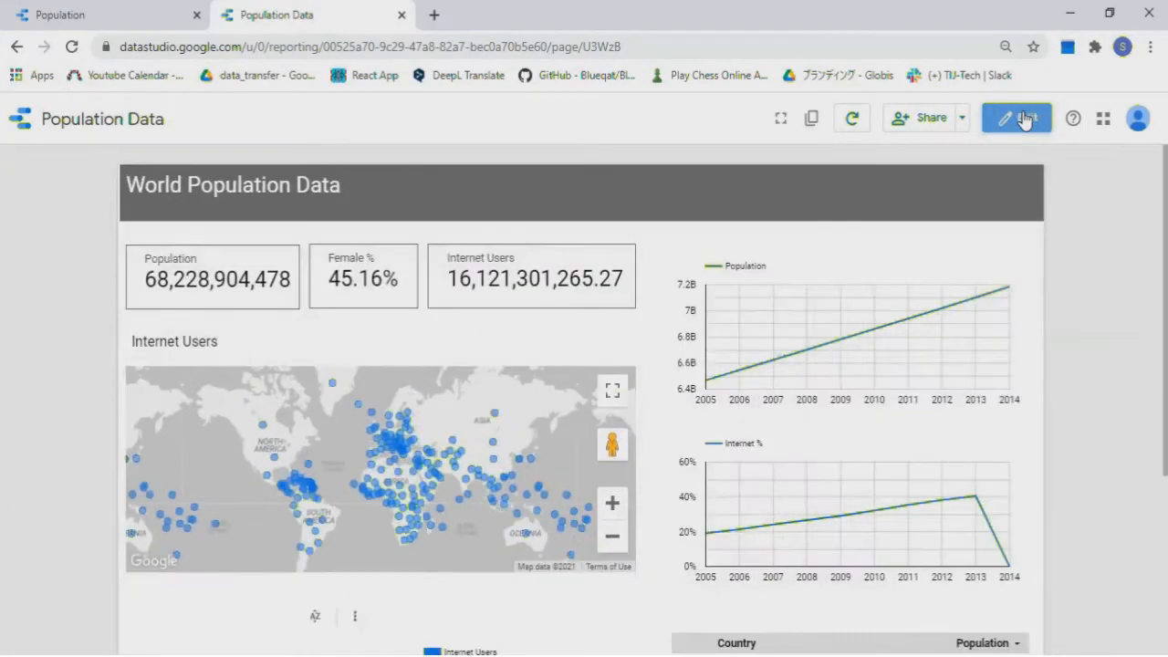
scroll(757, 379, "down", 2)
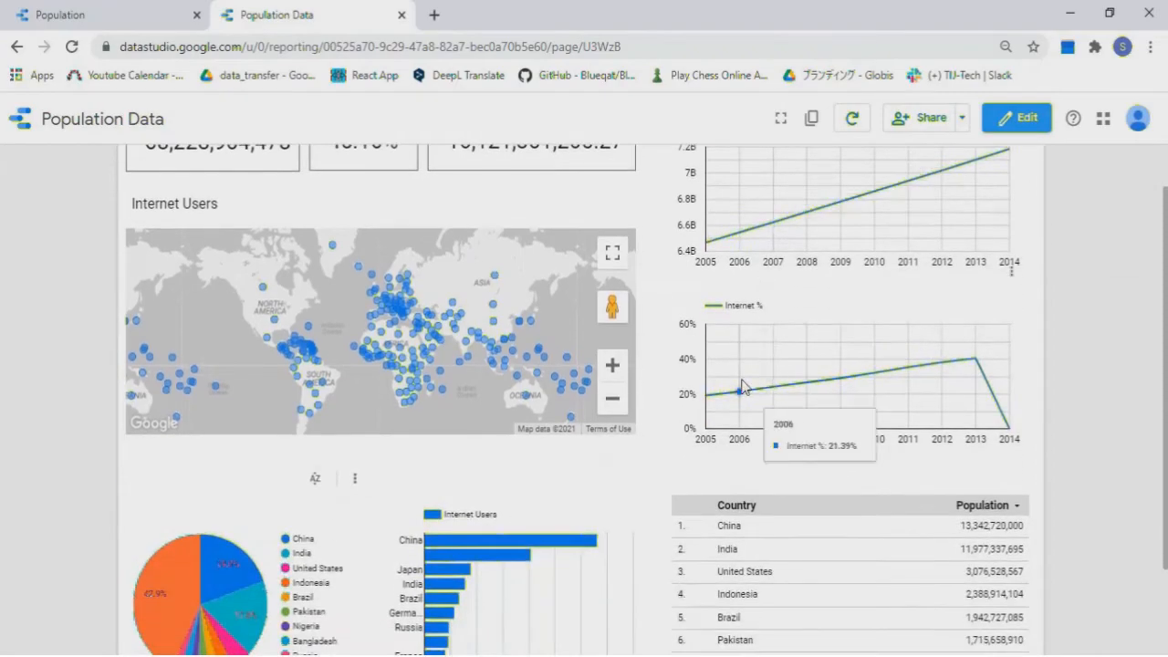
scroll(696, 355, "down", 2)
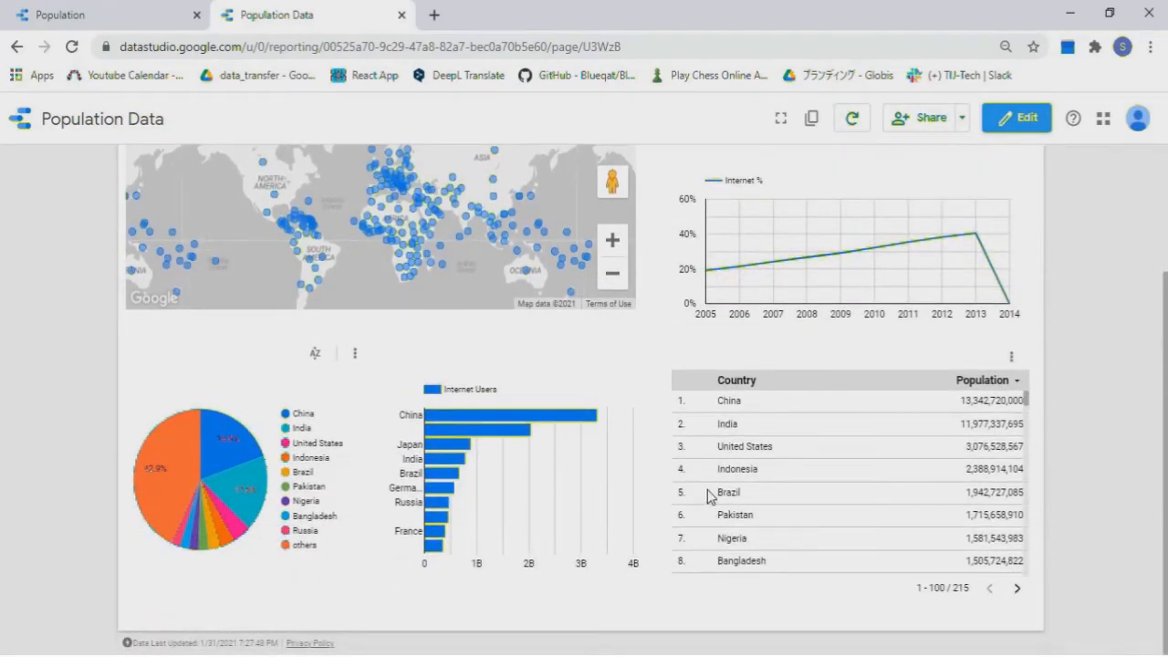
scroll(609, 353, "up", 4)
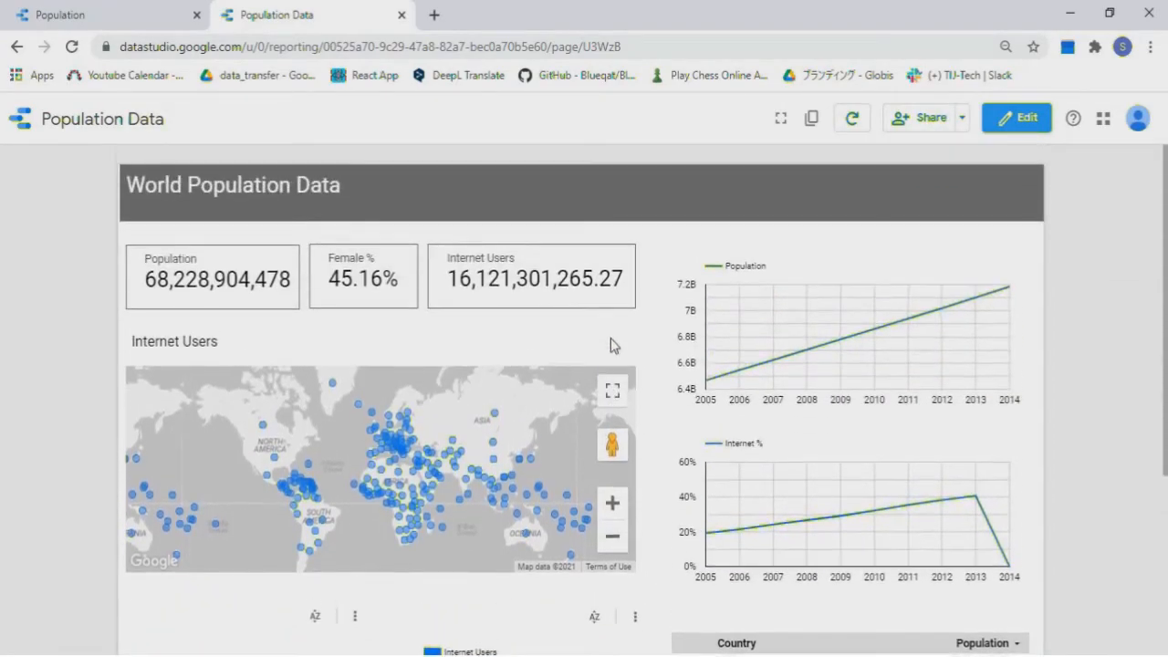
left_click(1023, 122)
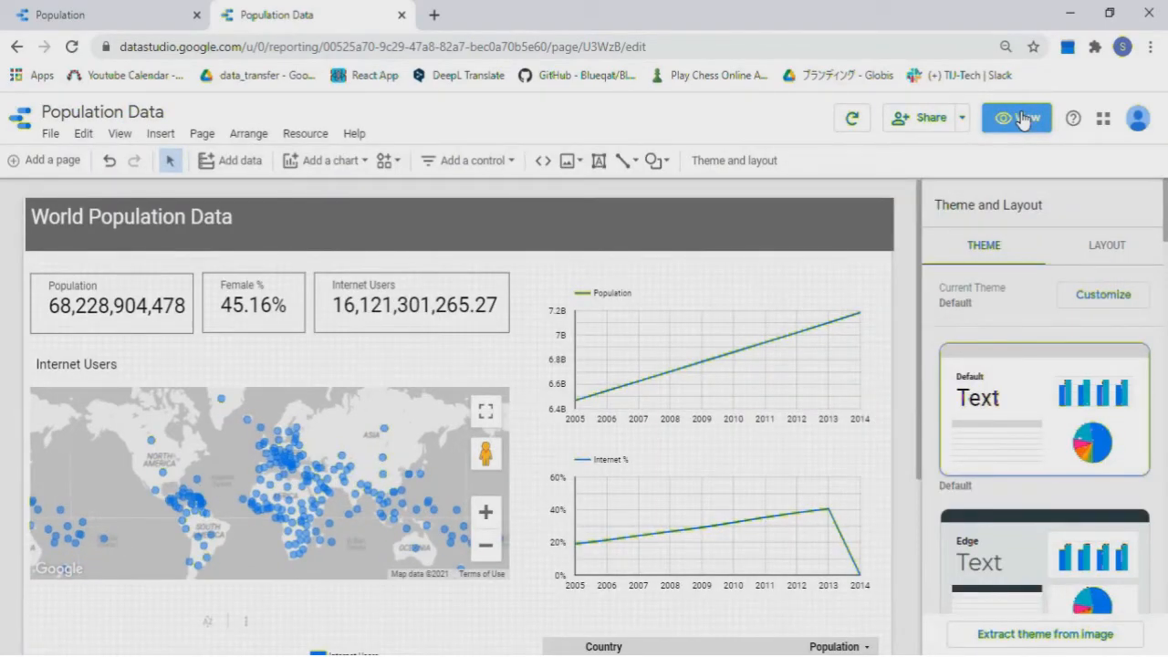
Place a date range control inside the World Population Data title bar
left_click(495, 161)
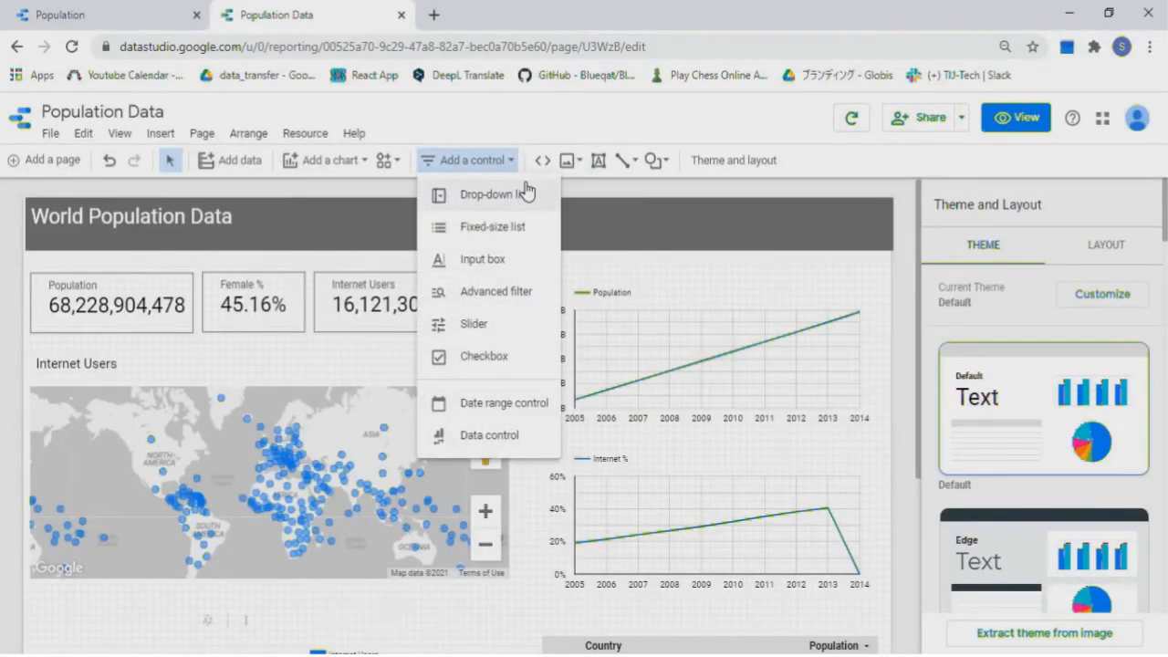
left_click(530, 401)
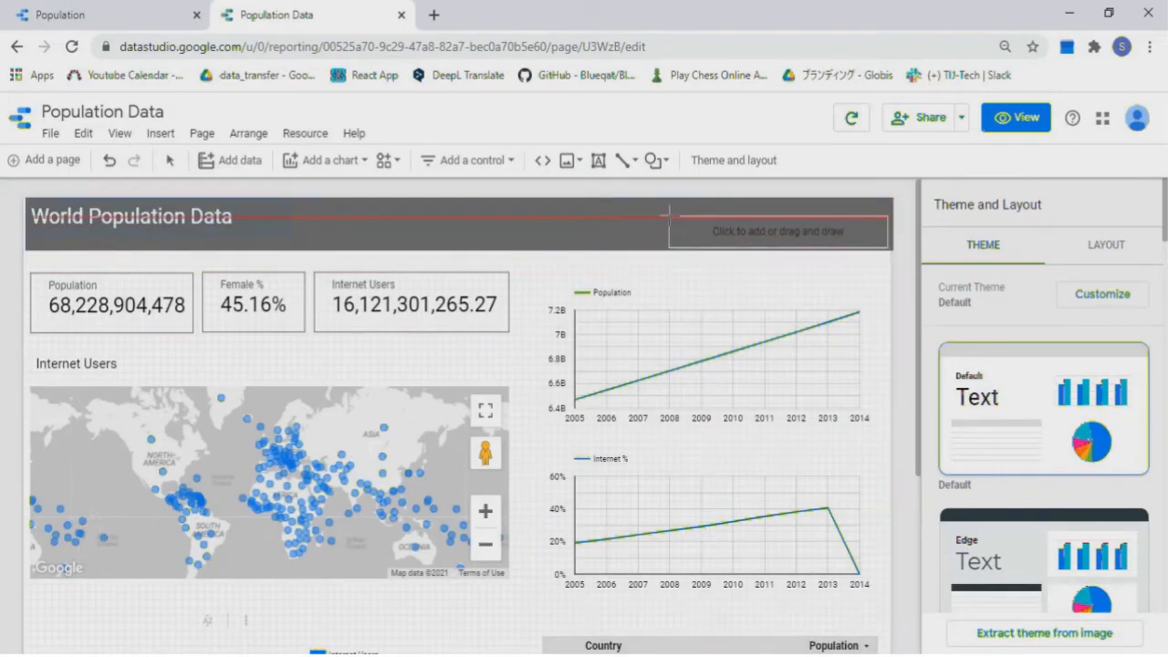
left_click(669, 215)
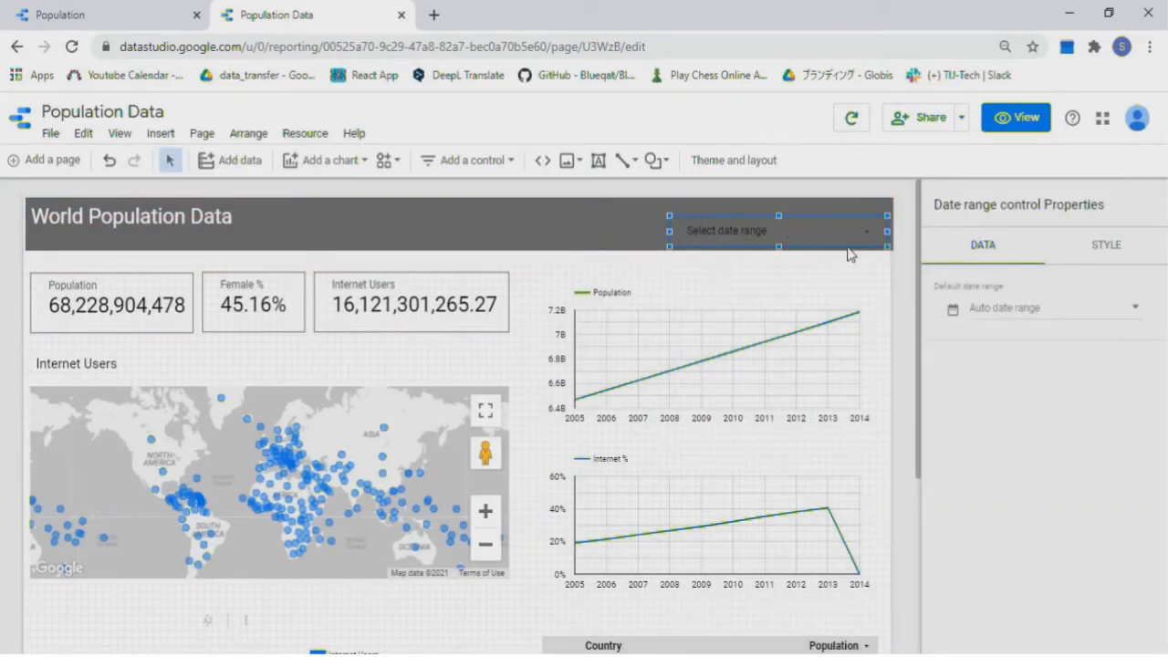
Set the date range control's border colour to the theme's Primary color
left_click(1096, 248)
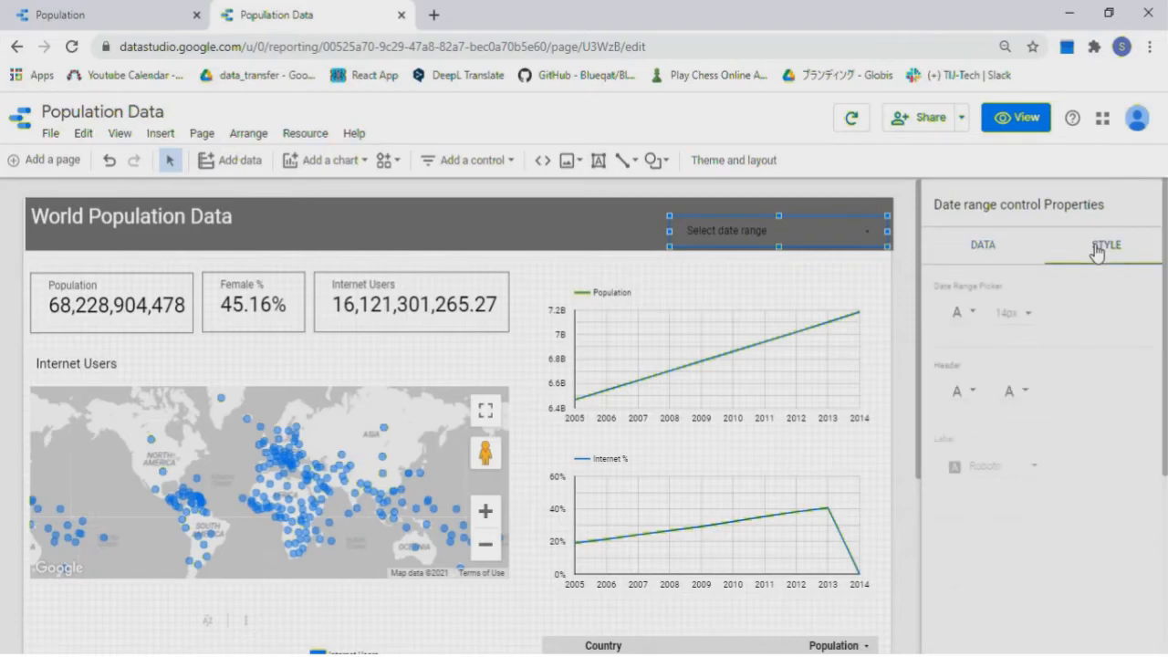
scroll(1031, 420, "down", 1)
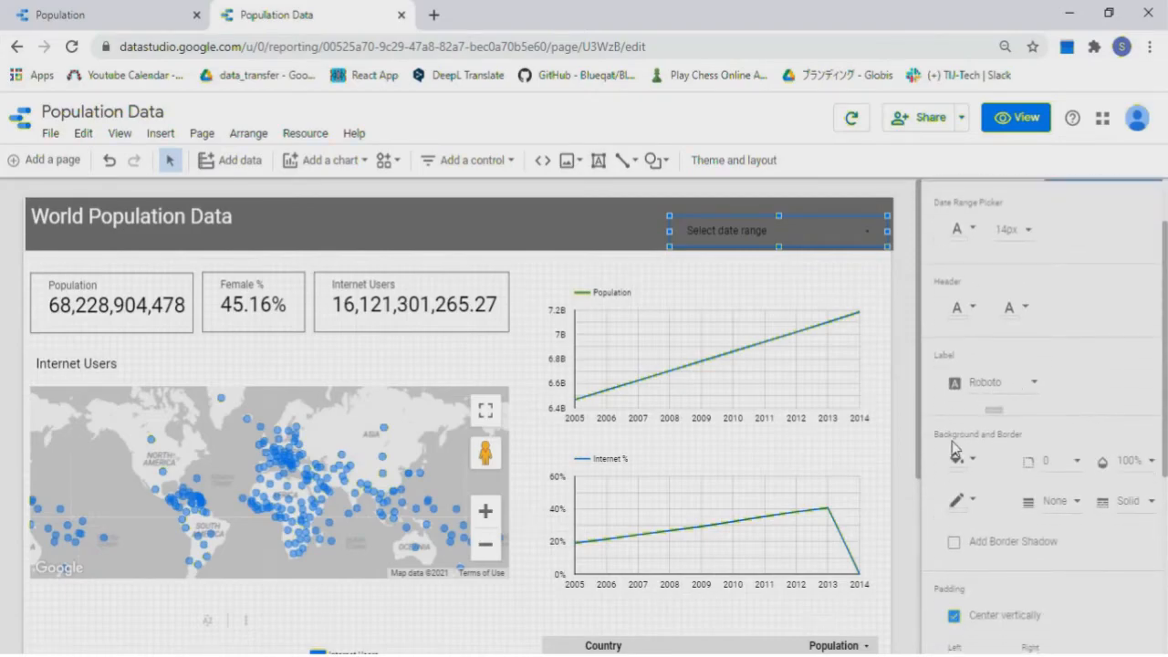
left_click(965, 501)
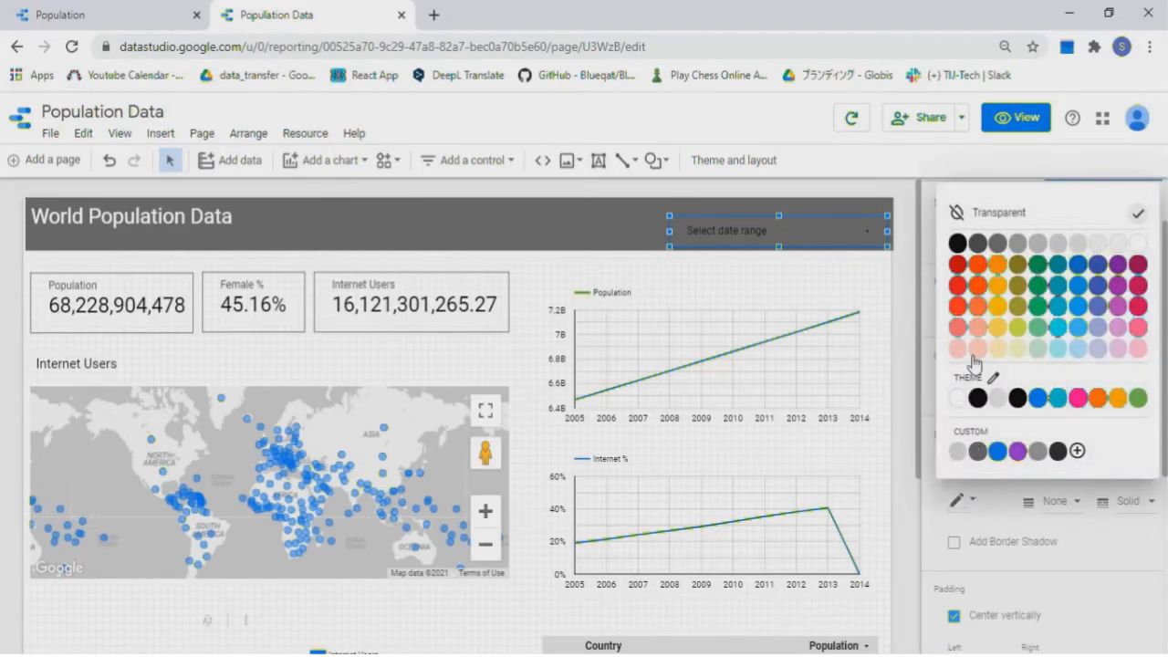
left_click(960, 402)
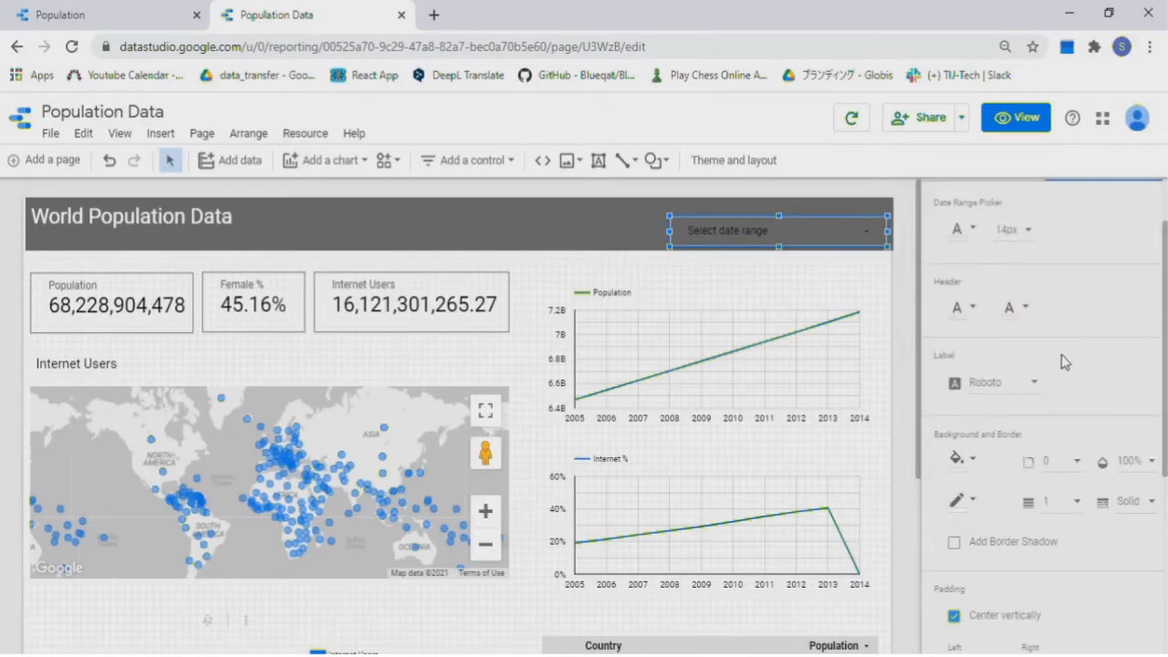
scroll(1068, 456, "down", 2)
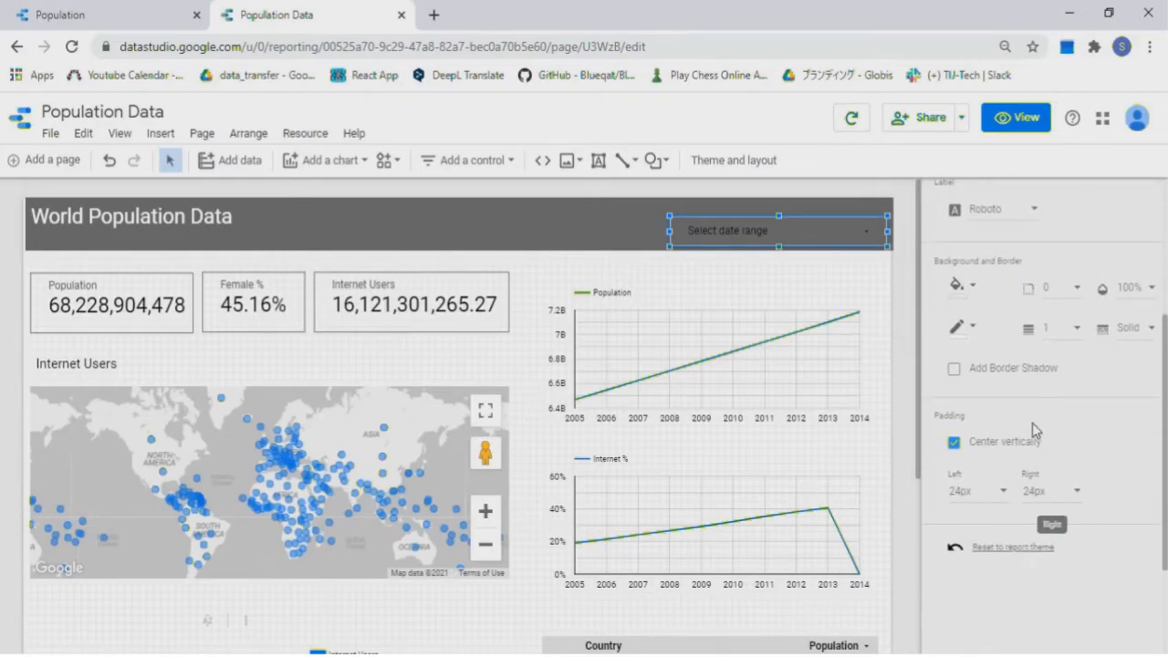
scroll(1032, 423, "up", 1)
left_click(594, 239)
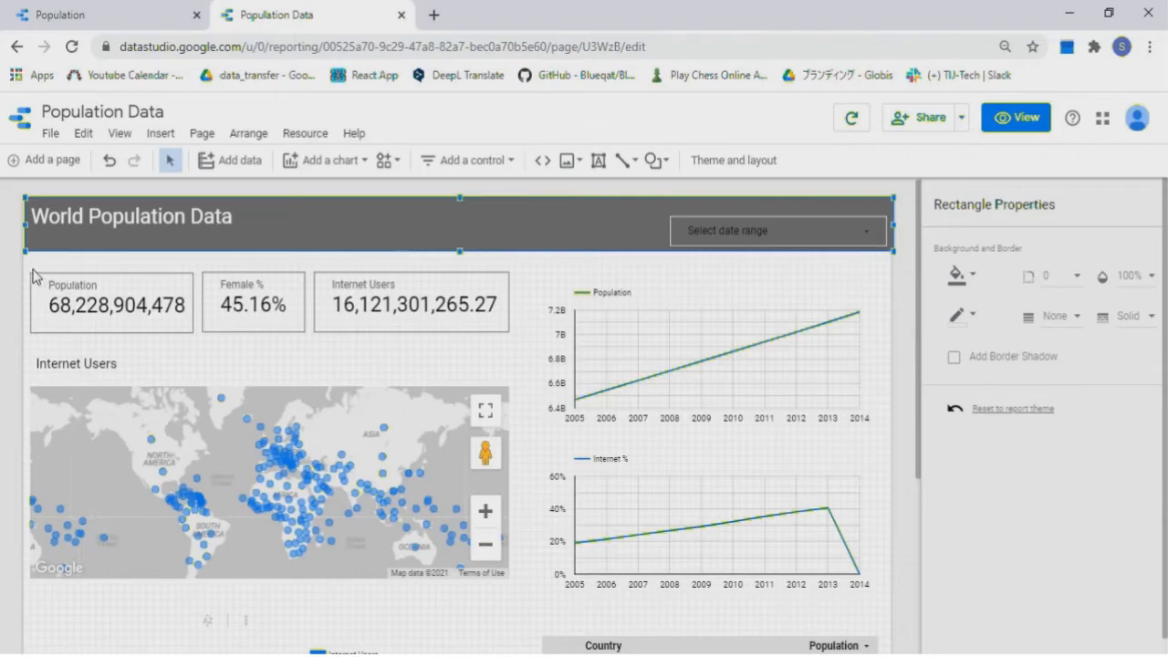
Select the scorecards, map and charts together and nudge them down two notches
left_click_drag(25, 265, 493, 607)
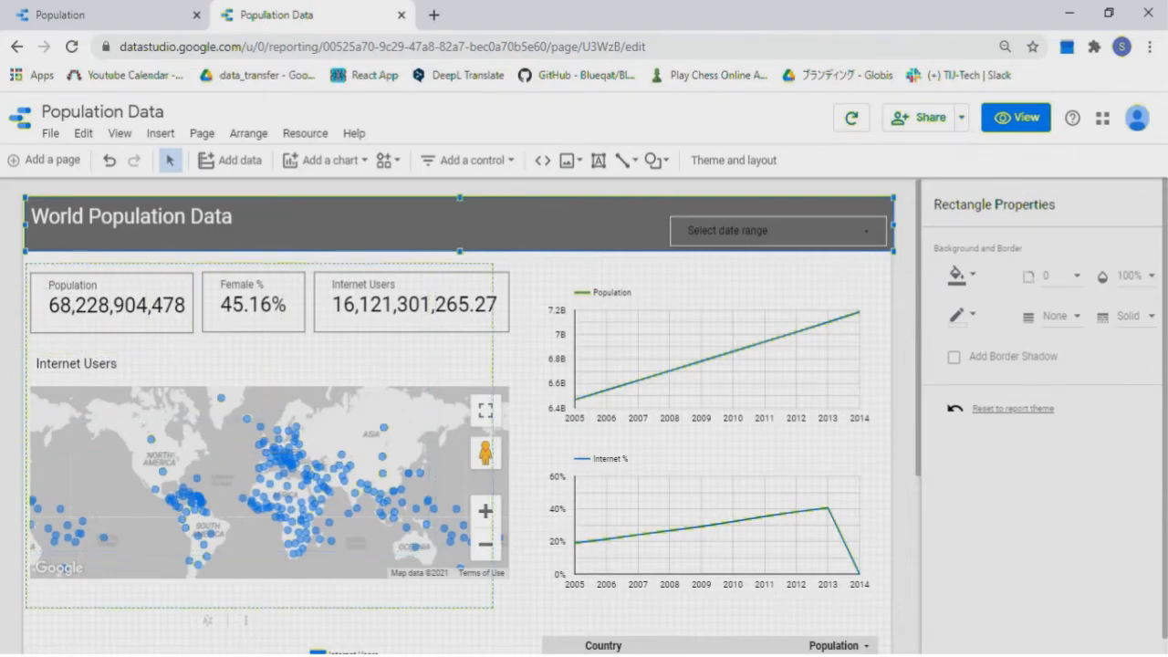
left_click_drag(844, 630, 872, 645)
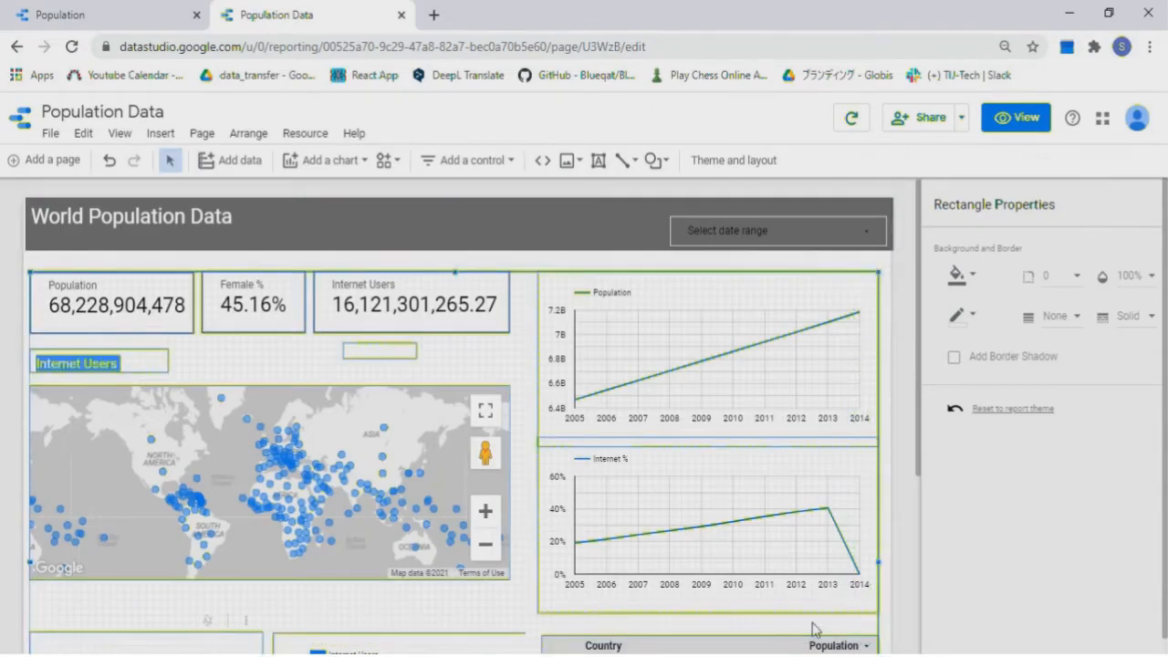
key("Down")
key("Down")
key("Down")
key("Down")
key("Down")
key("Down")
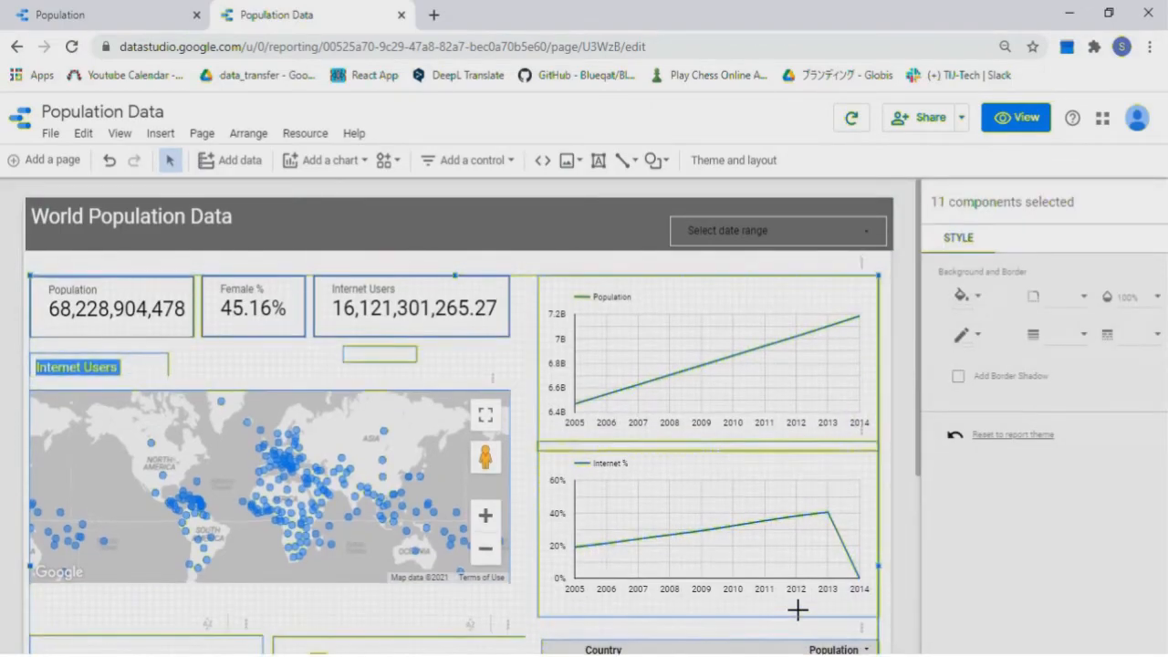
key("Down")
key("Down")
key("Down")
key("Down")
key("Down")
key("Down")
key("Down")
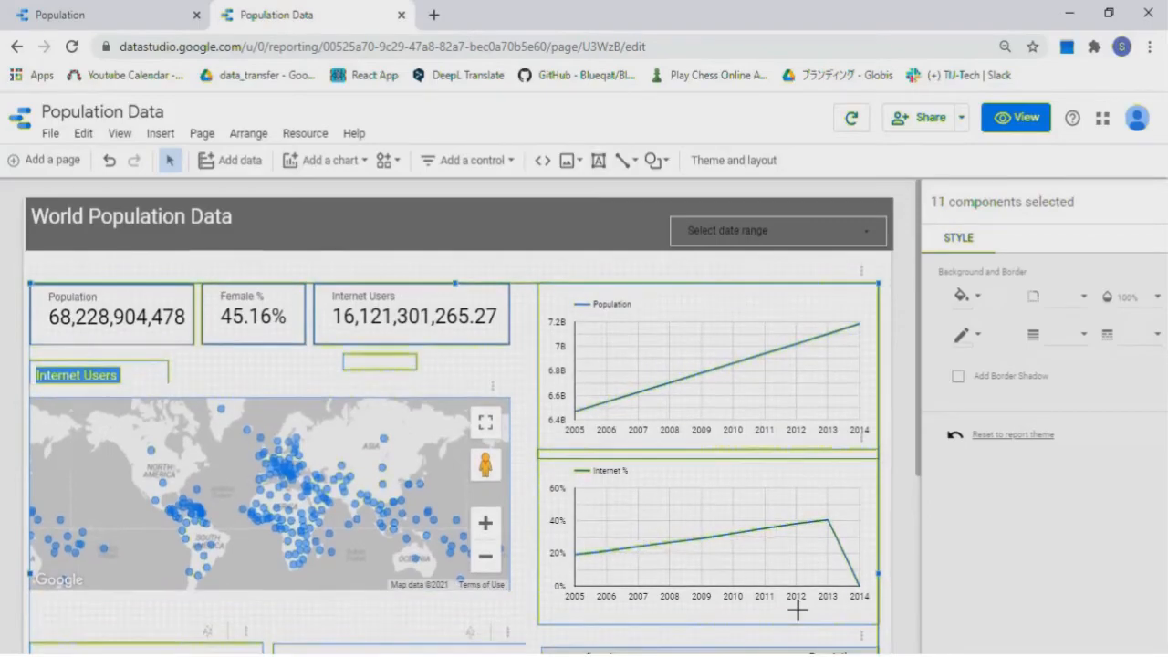
left_click_drag(919, 449, 920, 491)
left_click_drag(915, 561, 903, 443)
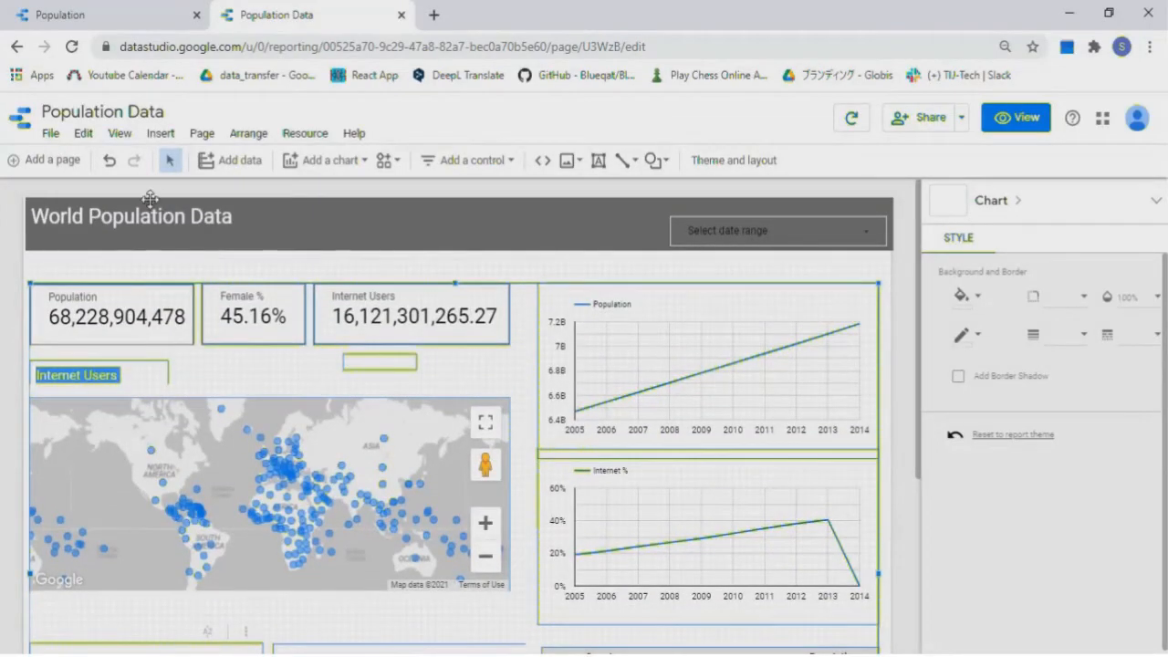
Place a Country drop-down list below the header, making it slightly shorter and narrower
left_click(511, 162)
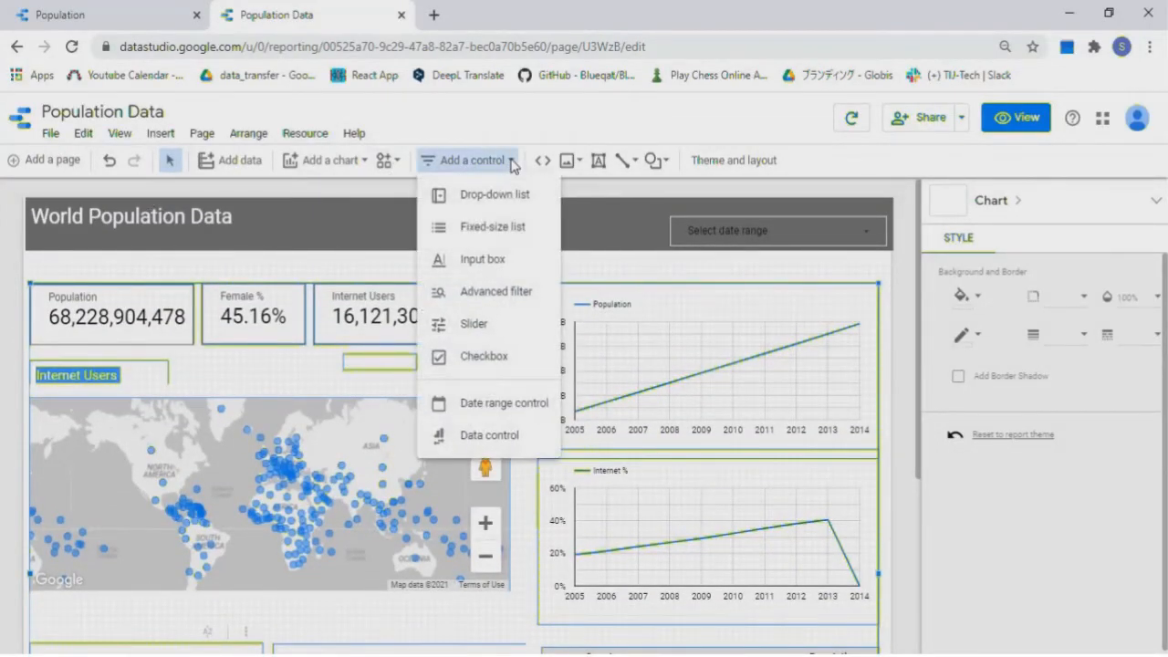
left_click(504, 196)
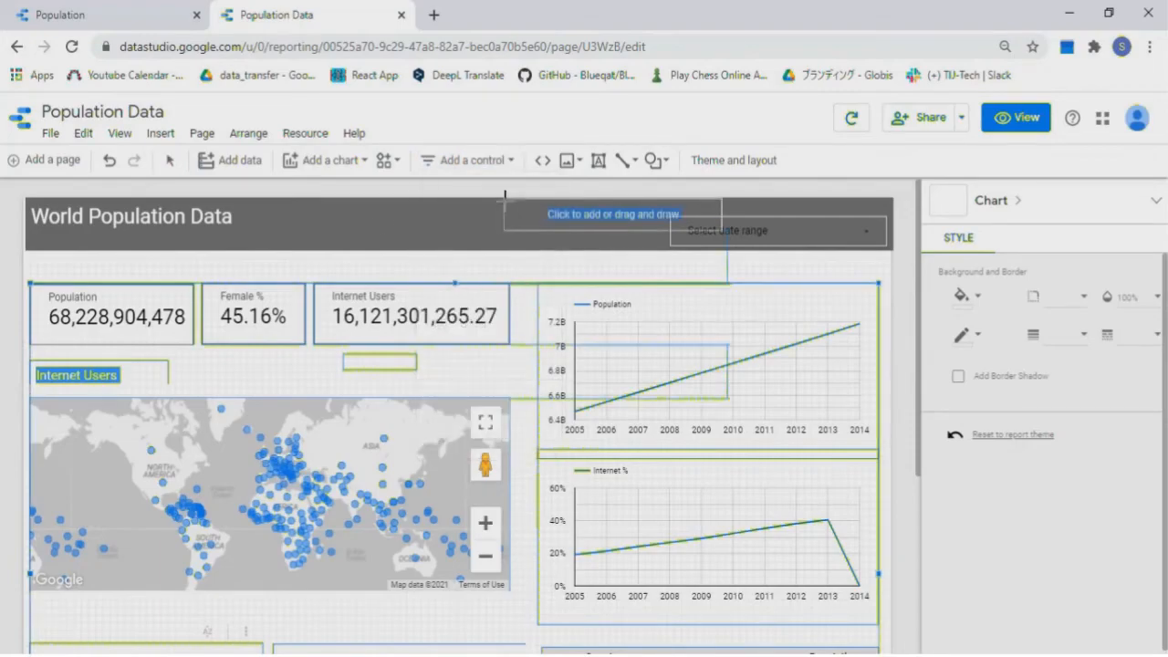
left_click(31, 259)
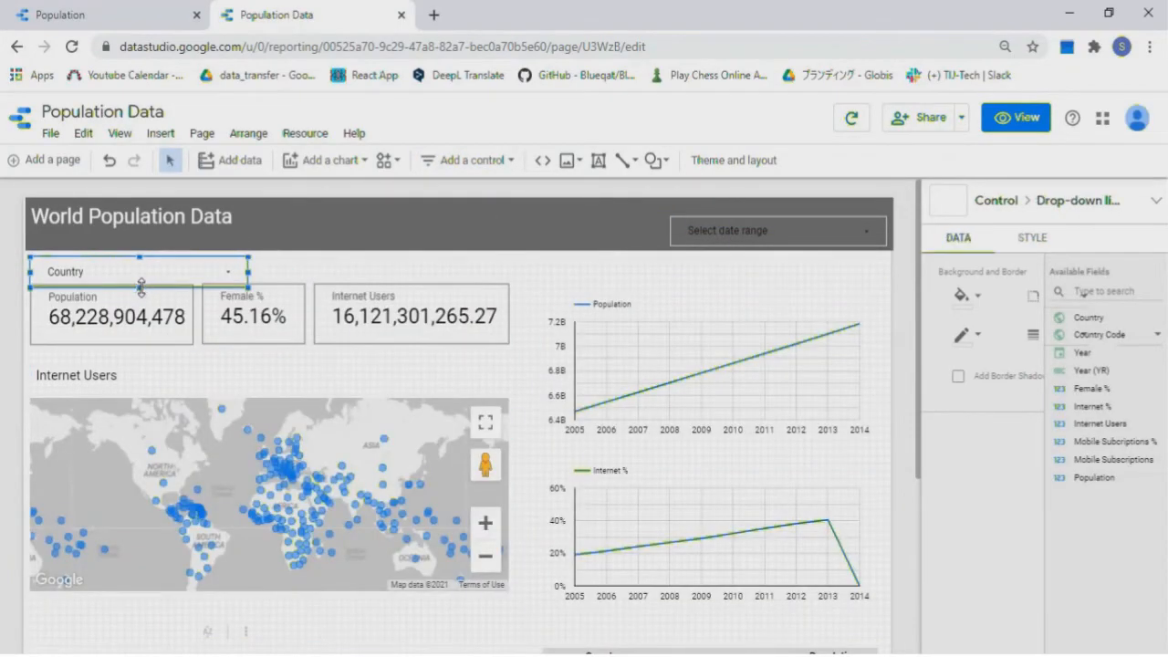
left_click_drag(140, 288, 139, 279)
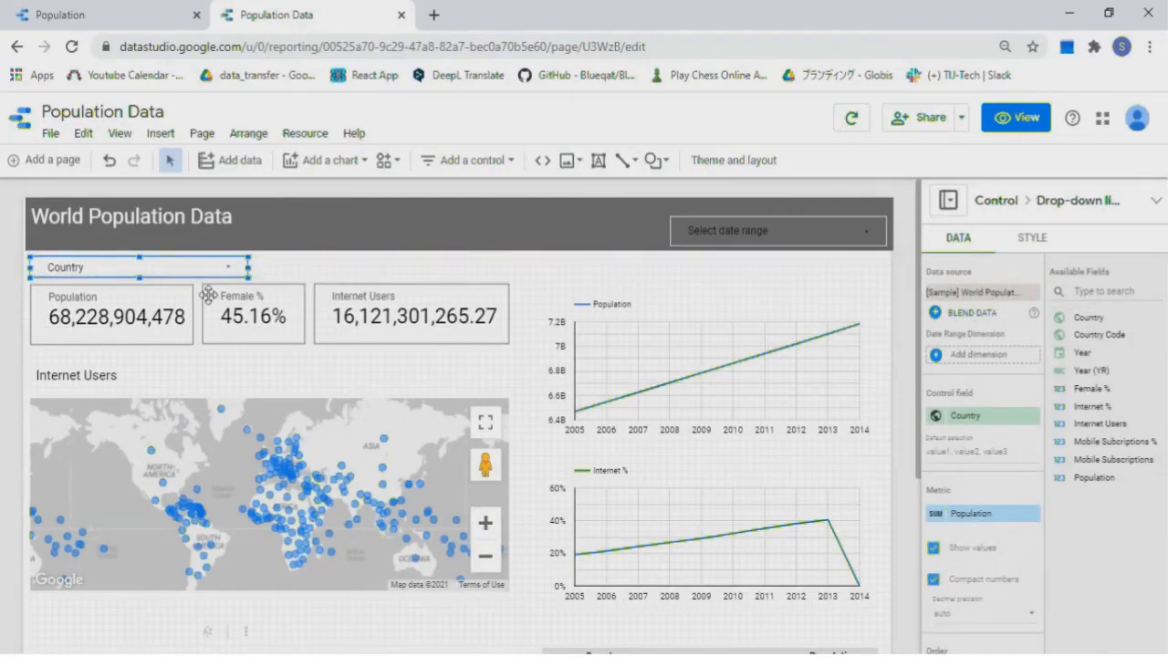
left_click_drag(247, 268, 234, 270)
left_click(525, 262)
scroll(552, 332, "down", 2)
scroll(551, 335, "down", 4)
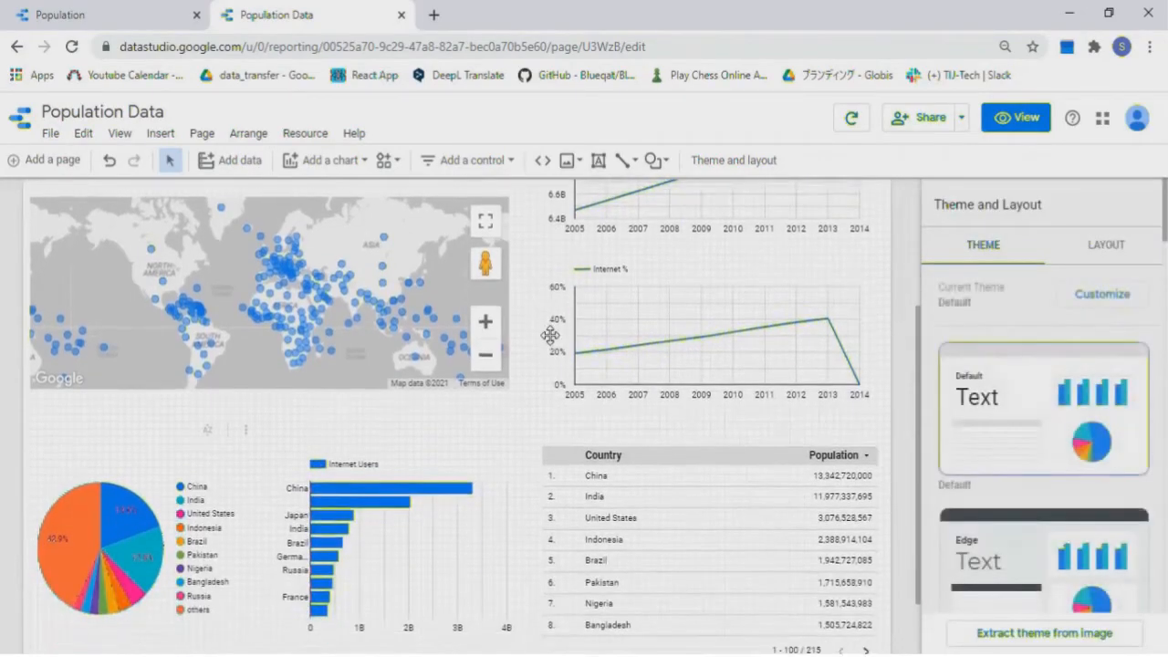
scroll(550, 335, "up", 6)
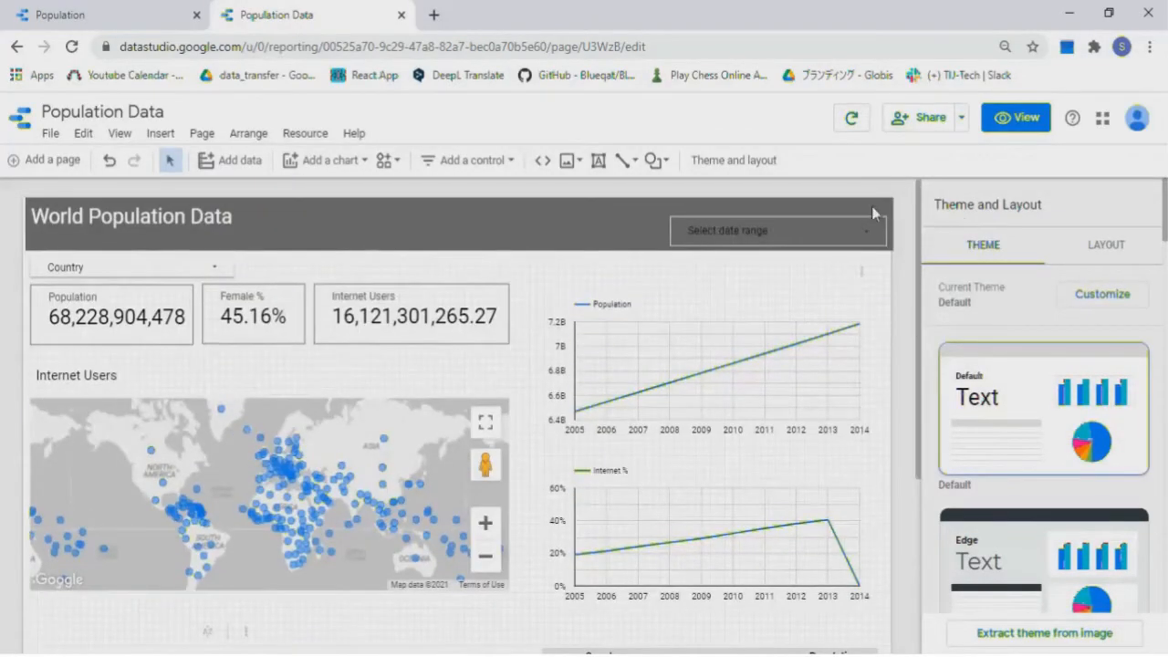
Switch to view mode and set the date range to Jan 30 – Jan 31, 2021
left_click(1030, 131)
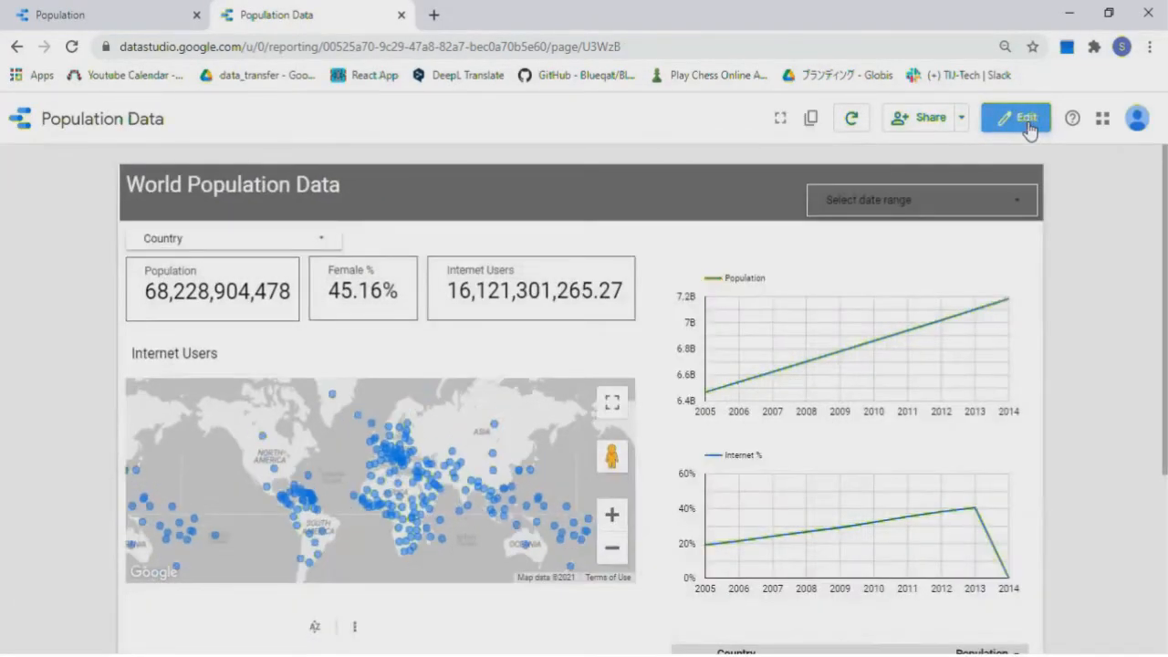
left_click(1019, 204)
left_click(746, 328)
left_click(840, 396)
left_click(1004, 456)
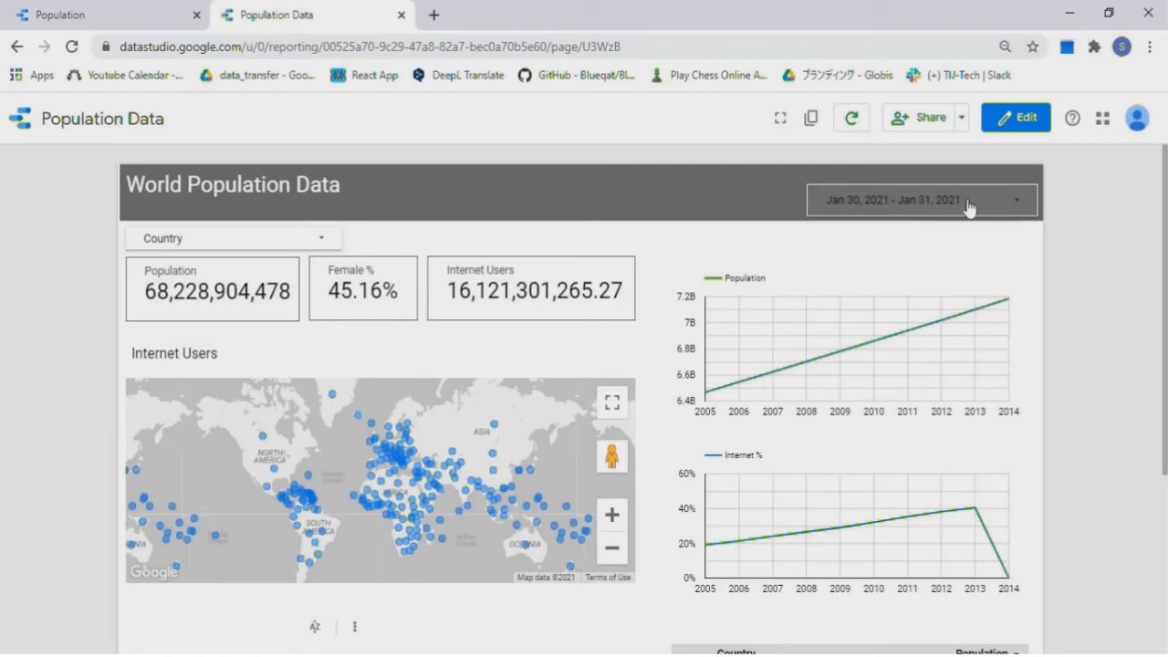
Exclude China and India using the Country drop-down filter
left_click(321, 245)
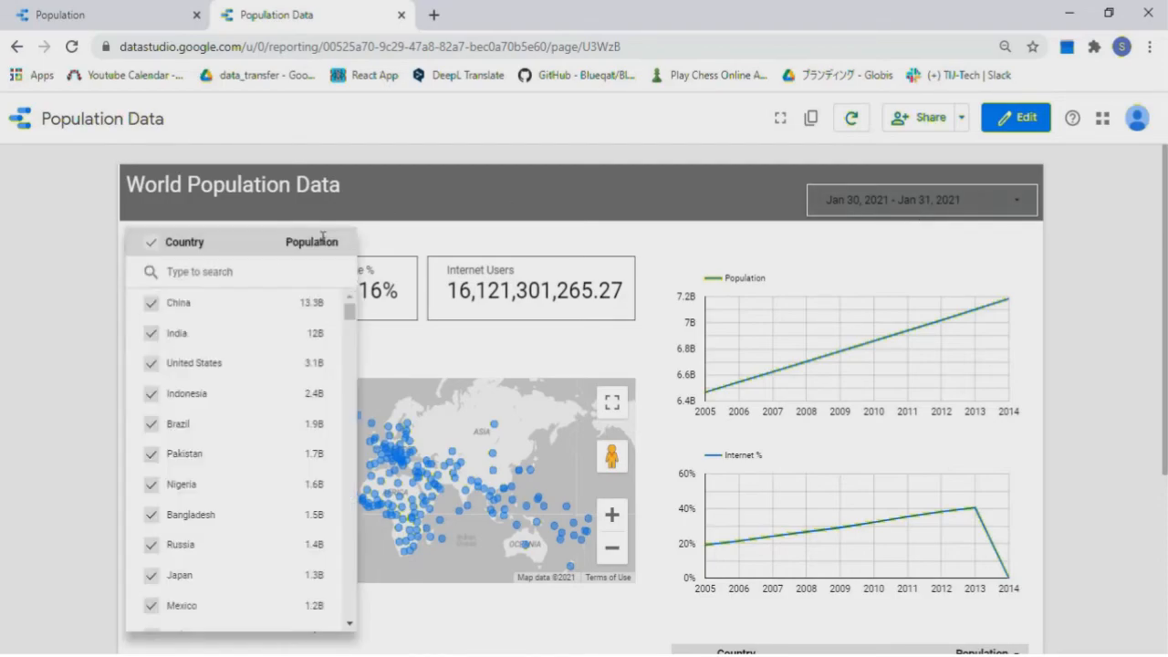
left_click(151, 310)
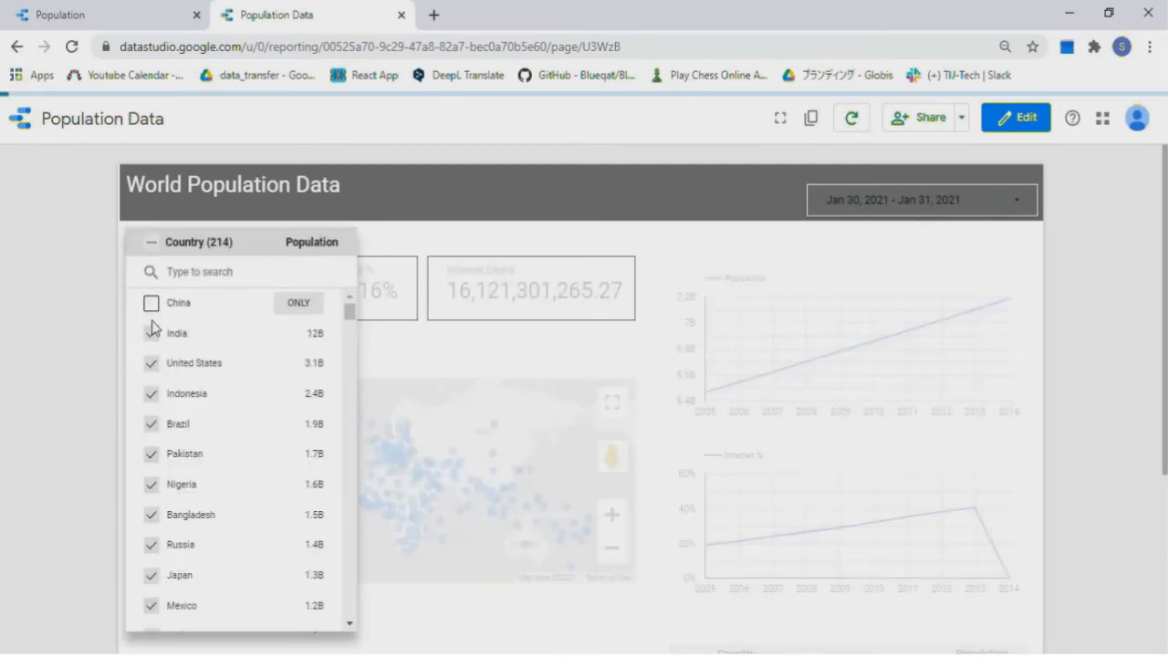
left_click(150, 333)
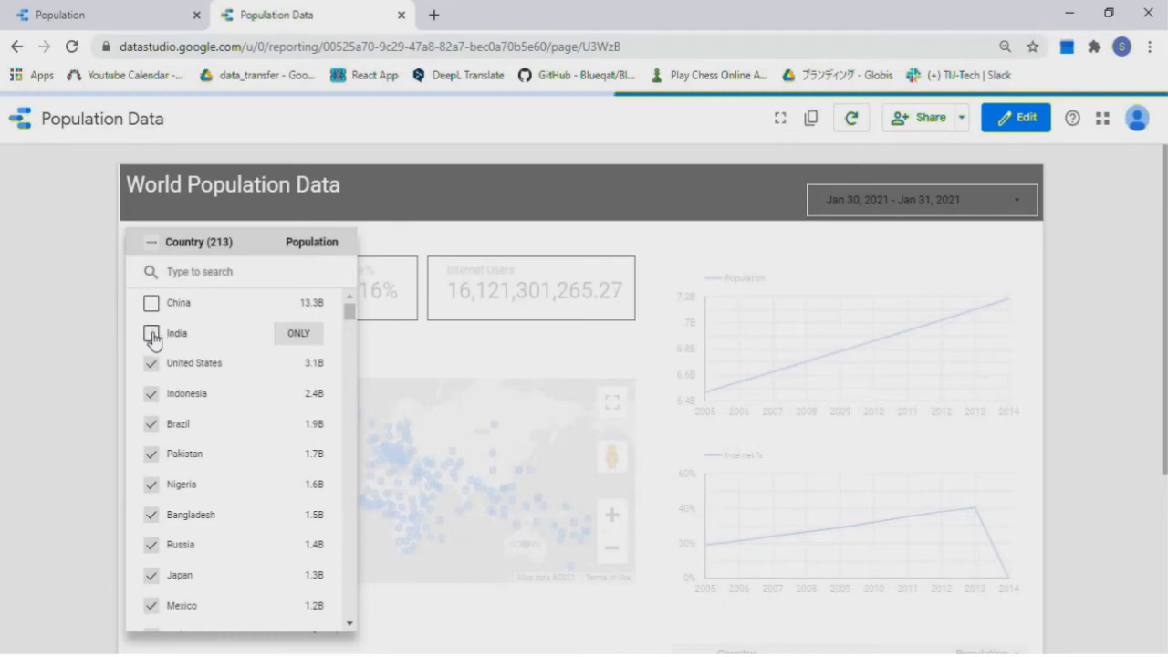
left_click(578, 356)
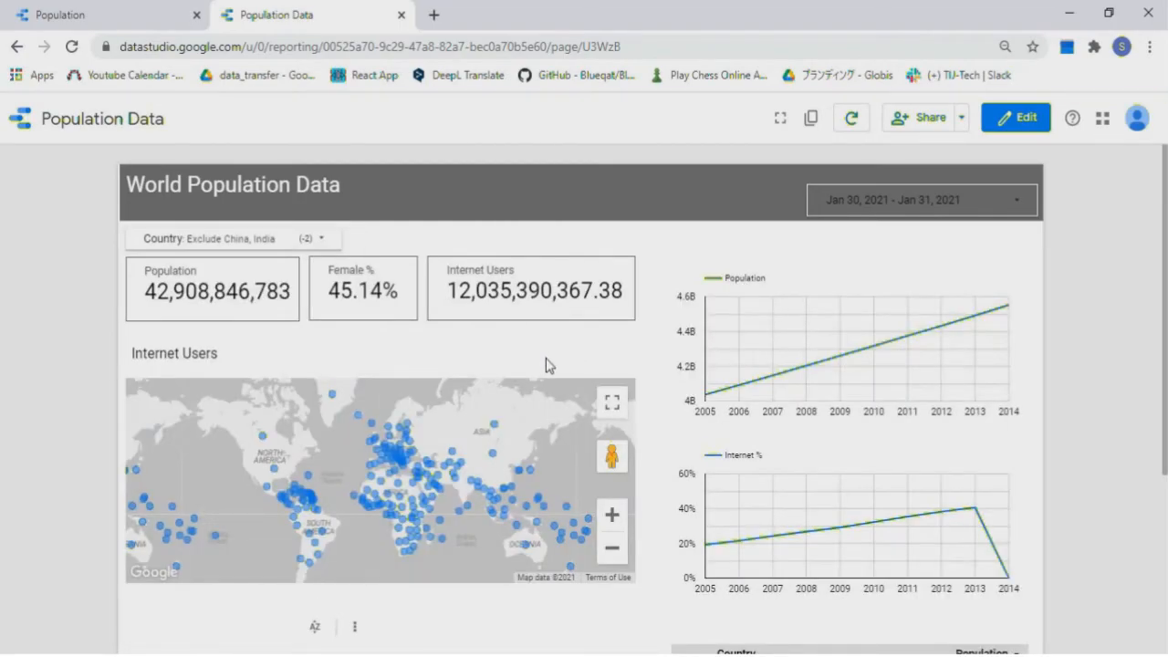
scroll(546, 357, "down", 3)
scroll(545, 358, "up", 2)
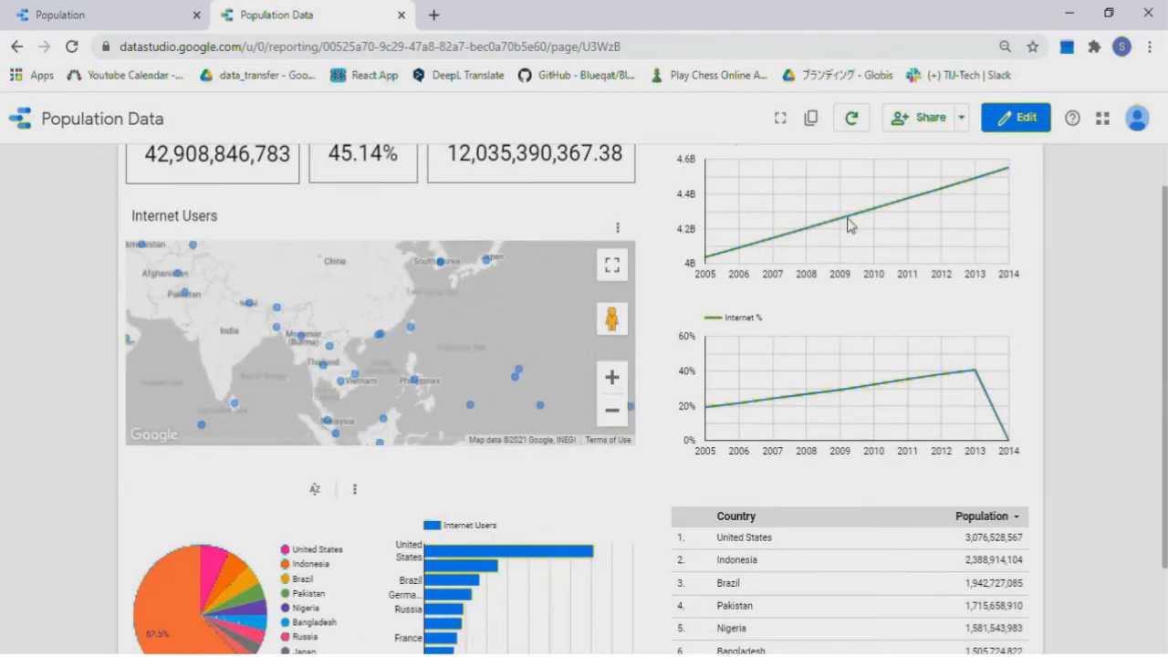
scroll(1134, 264, "up", 2)
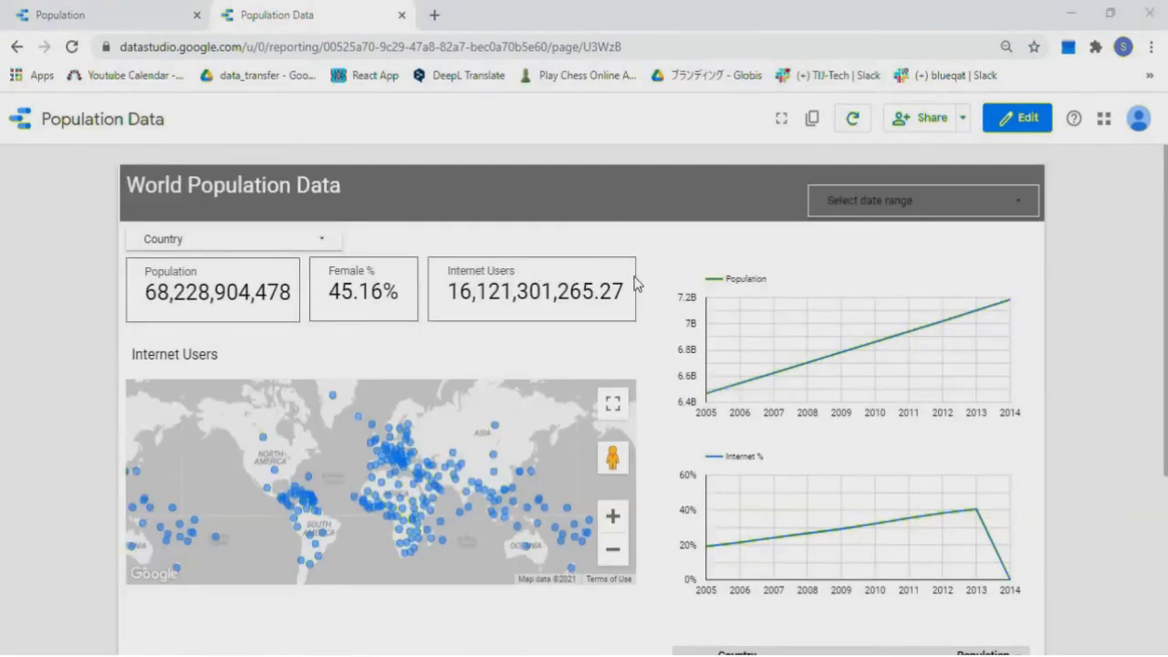
left_click(965, 120)
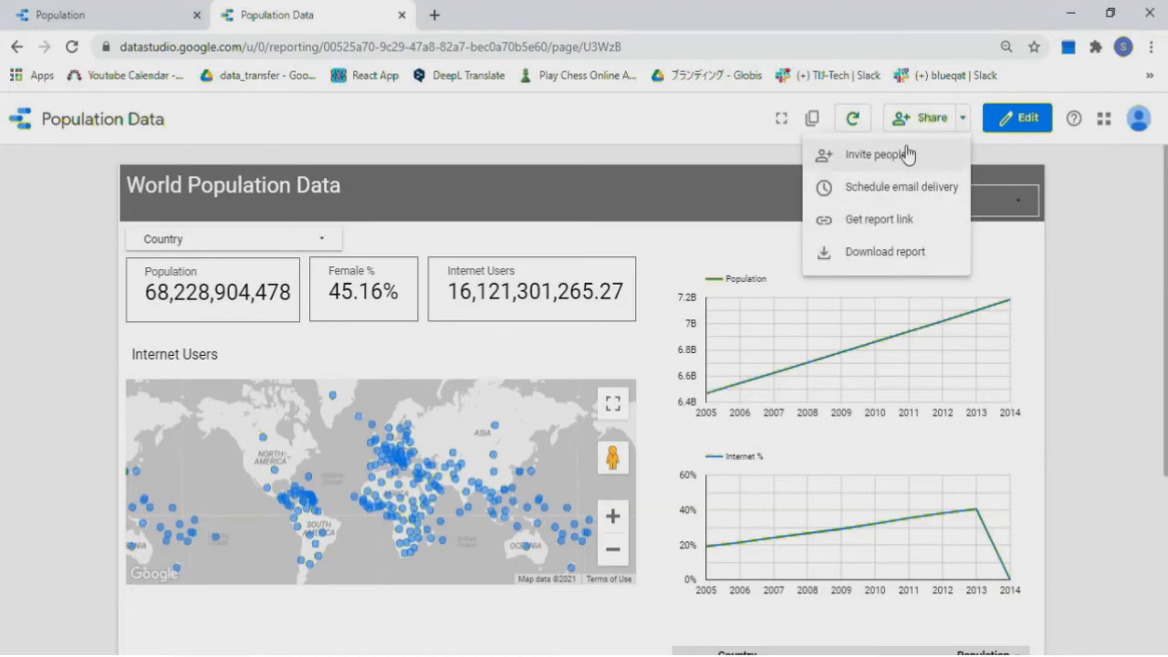
left_click(893, 169)
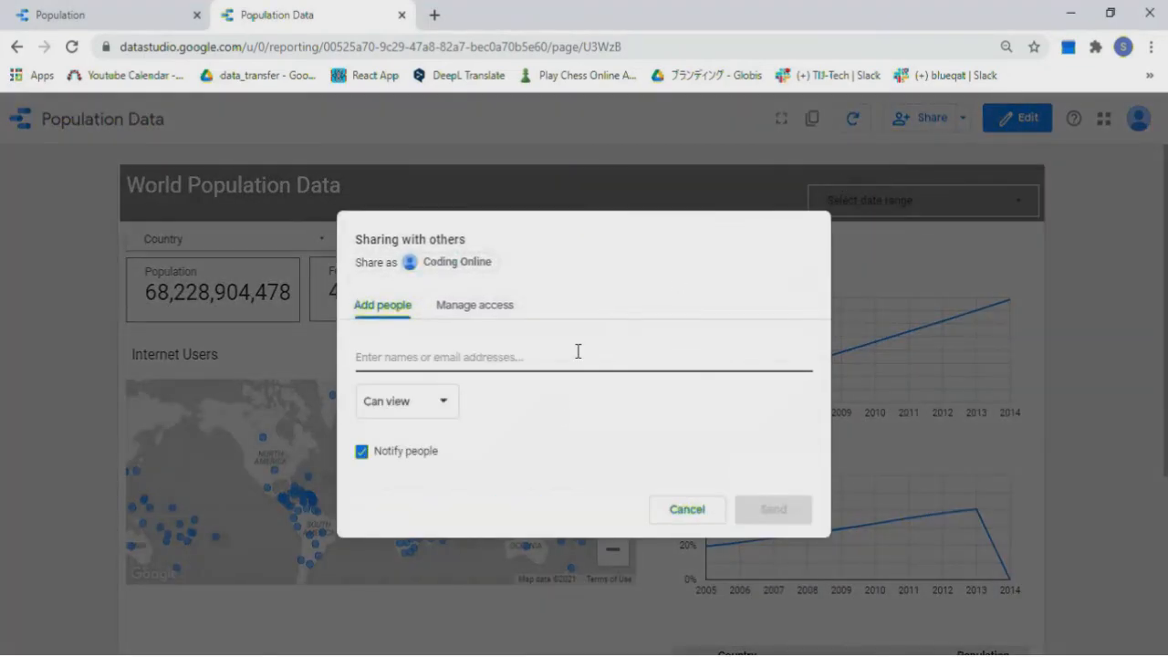
left_click(687, 509)
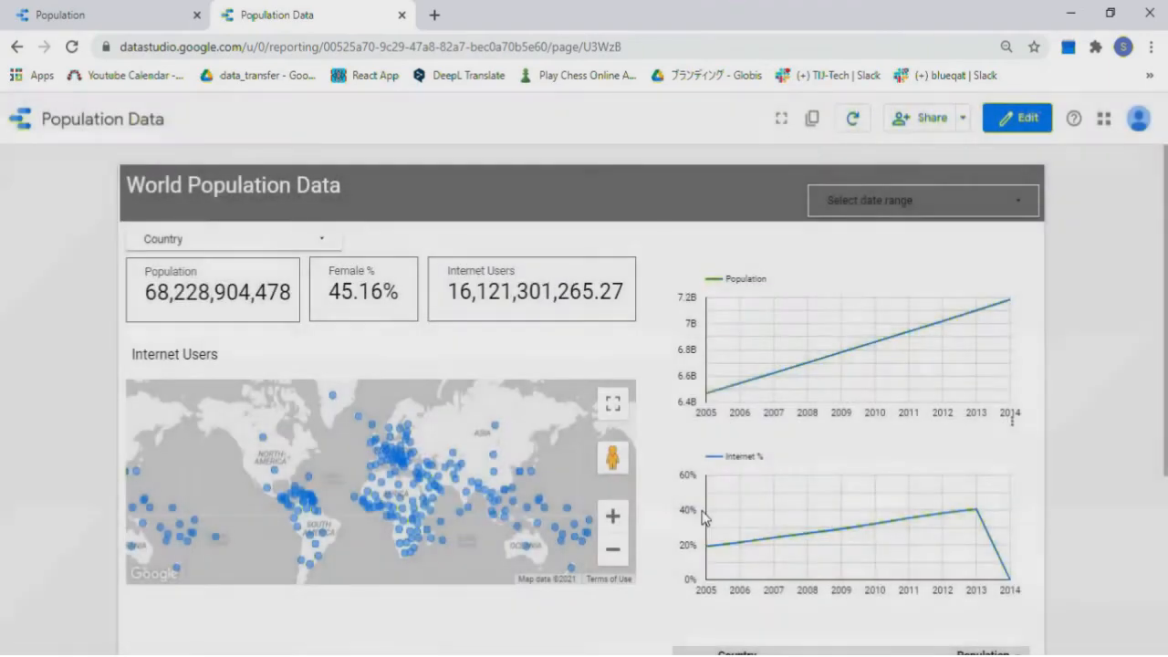
left_click(960, 121)
left_click(887, 195)
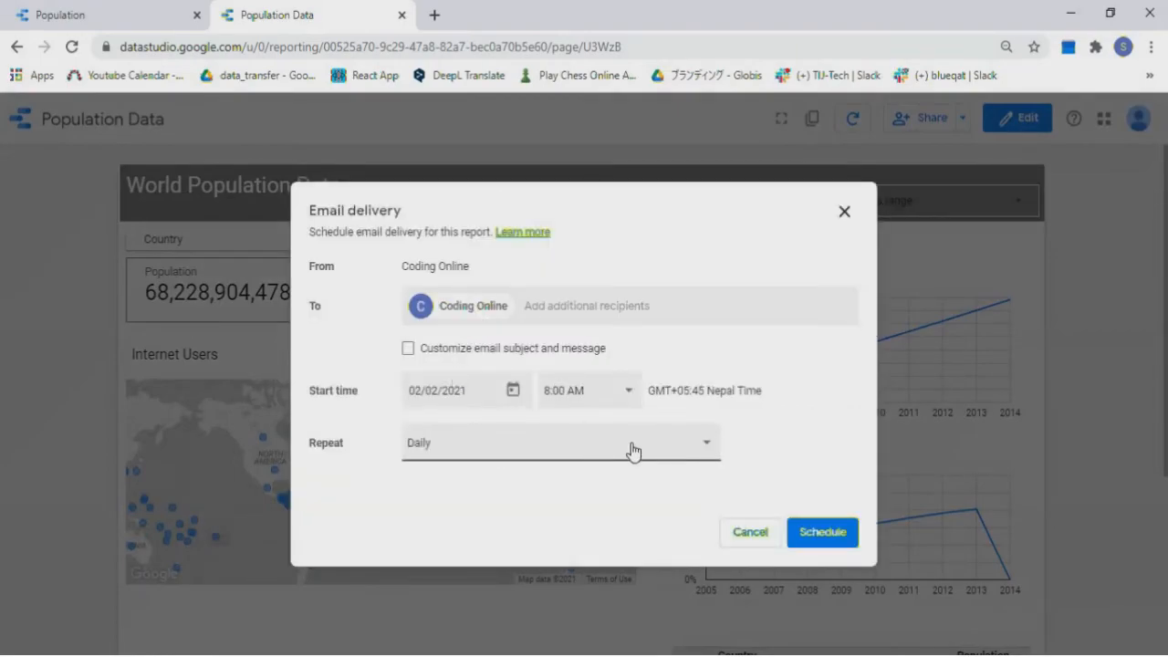
left_click(743, 534)
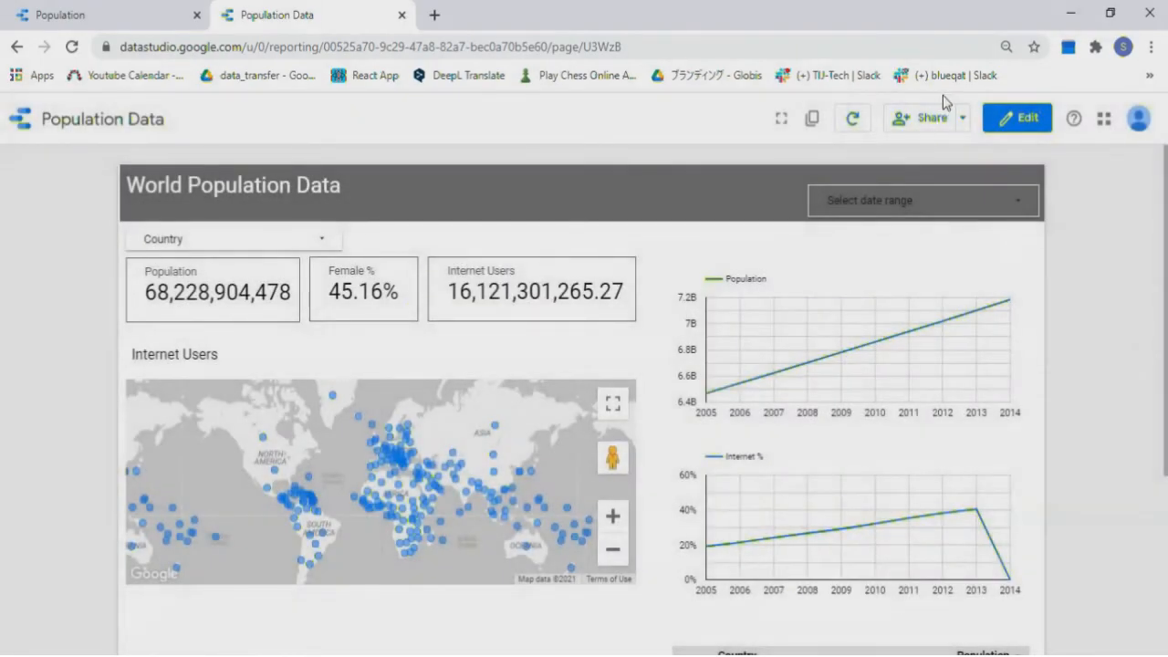
left_click(963, 118)
left_click(908, 221)
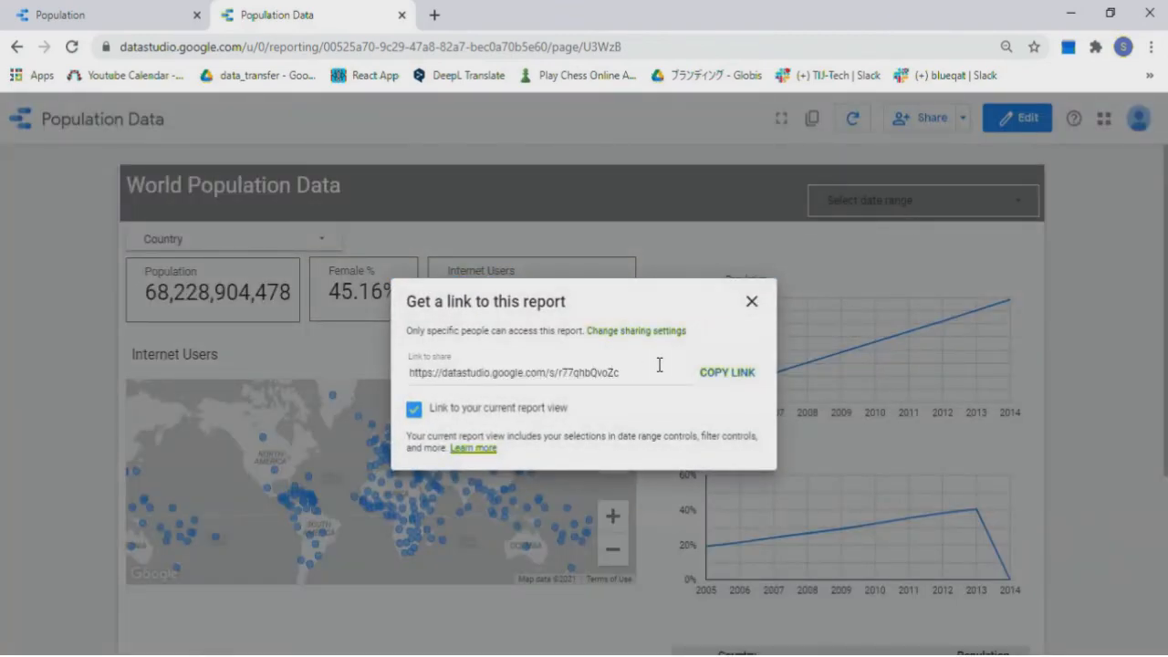
left_click(752, 301)
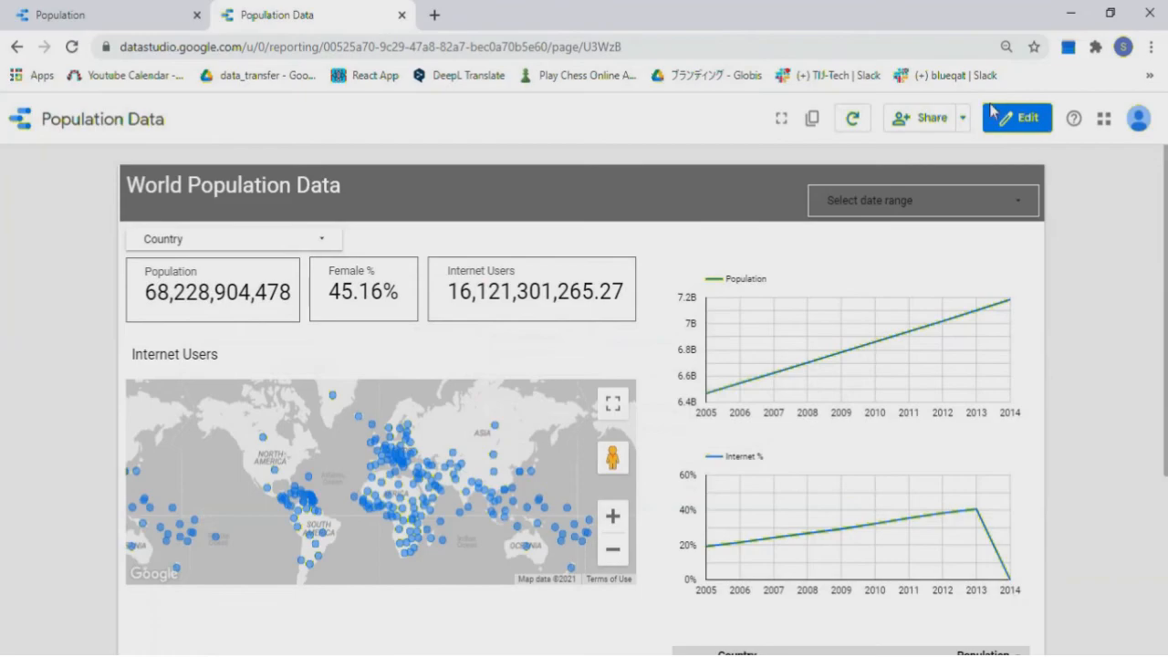
left_click(966, 123)
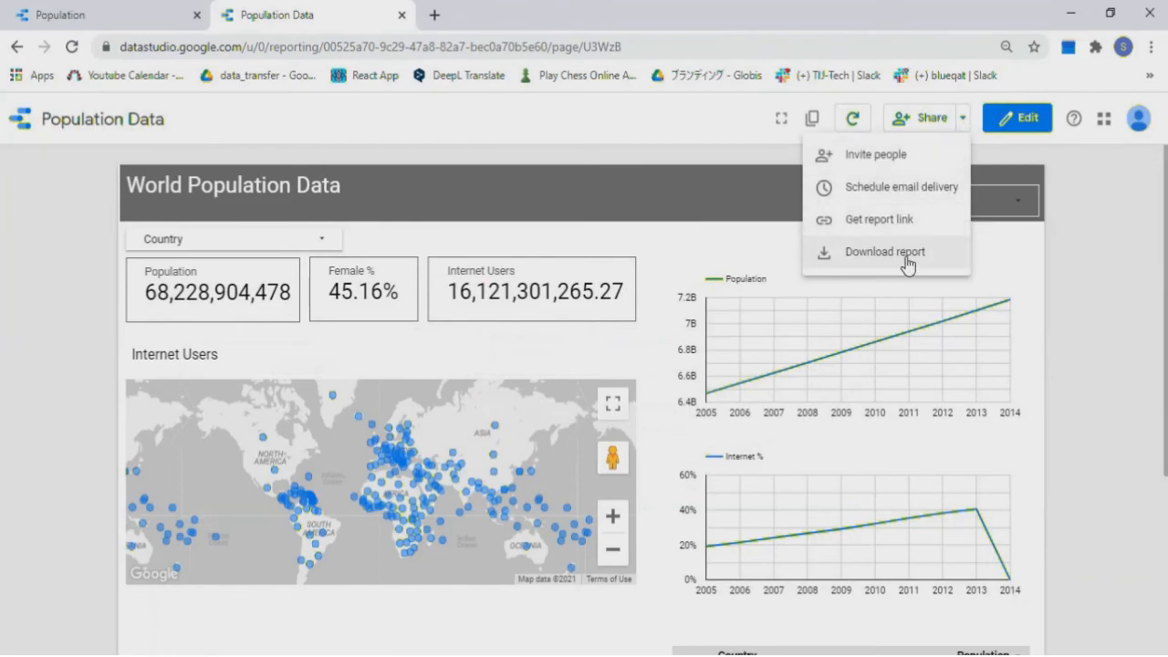
left_click(1080, 197)
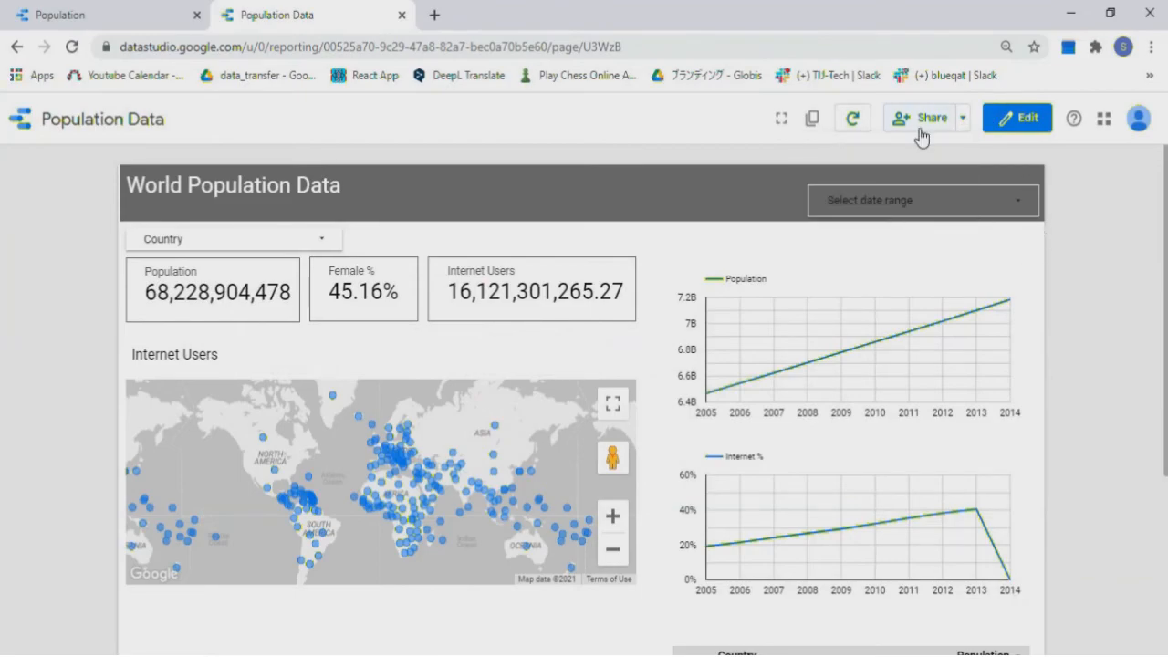
left_click(924, 124)
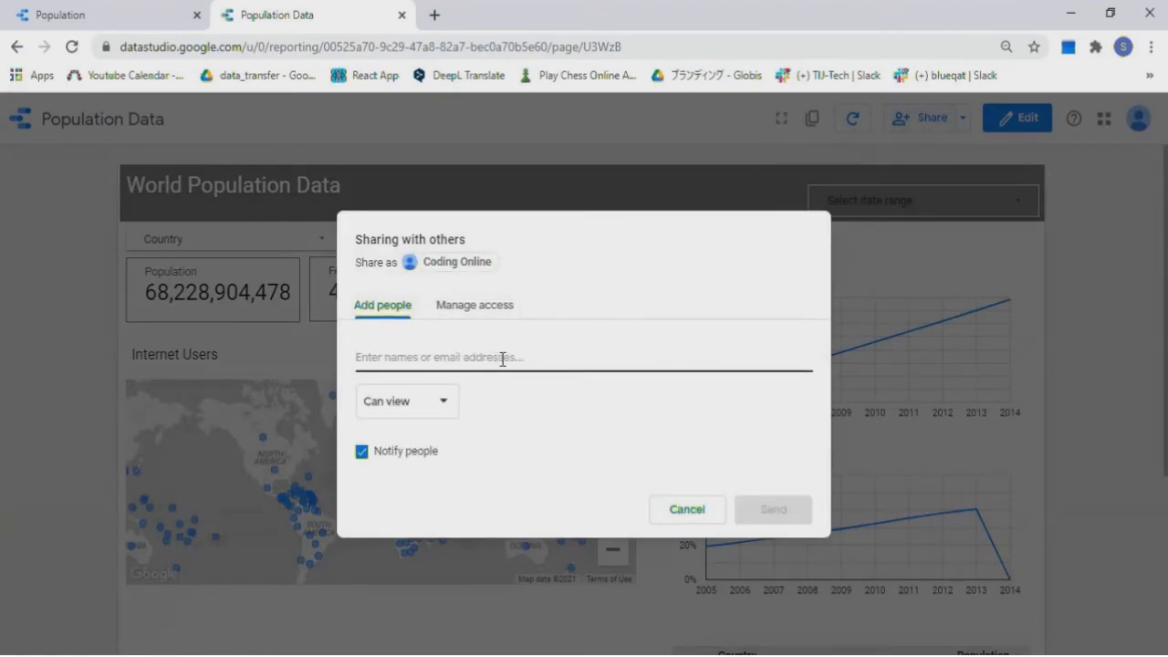
left_click(696, 511)
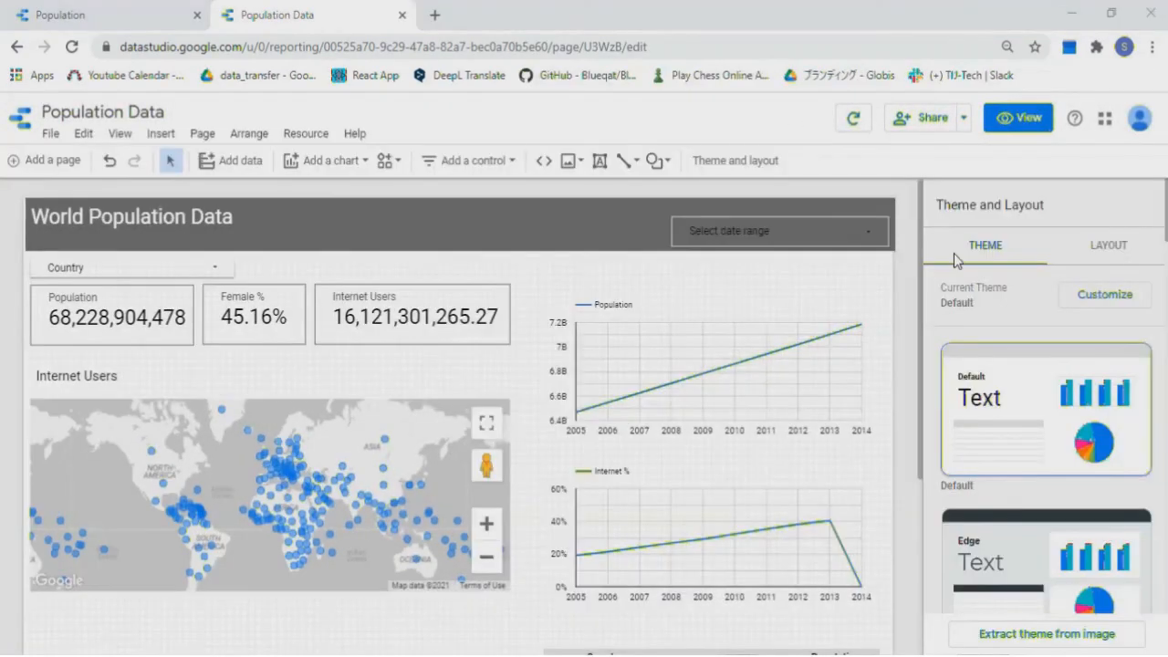
left_click(1009, 124)
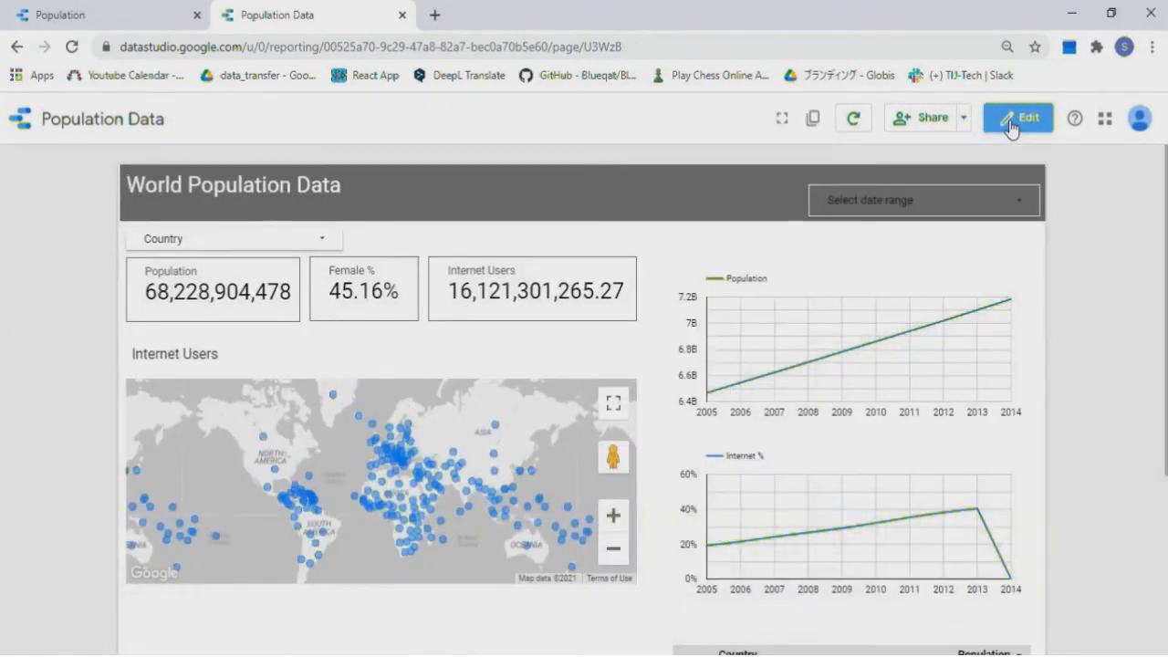